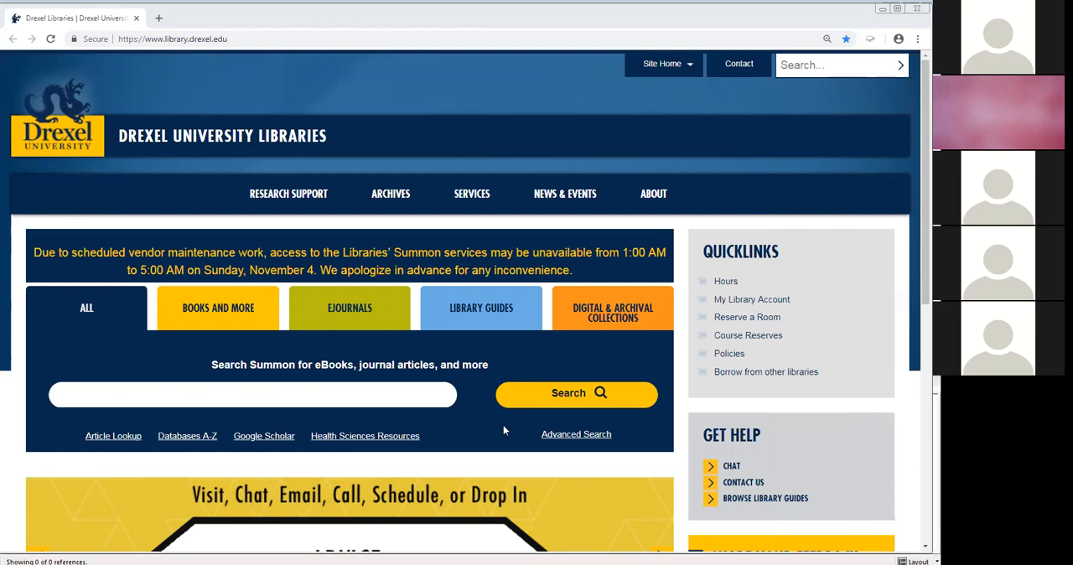
- Search Google for "drexel software download" and open the Get Software page of Drexel University Information Technology
left_click(249, 37)
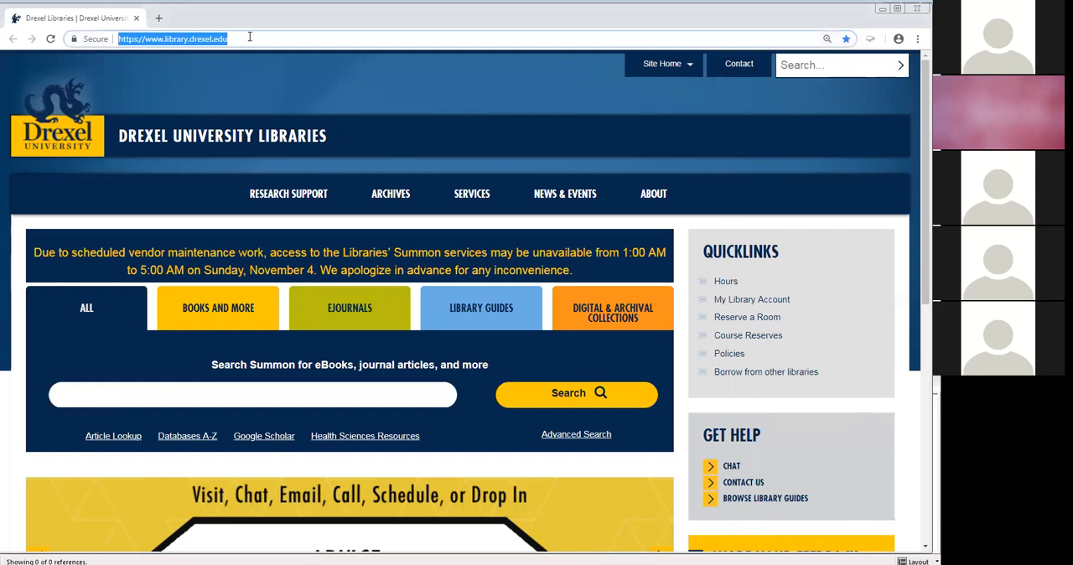
key("BackSpace")
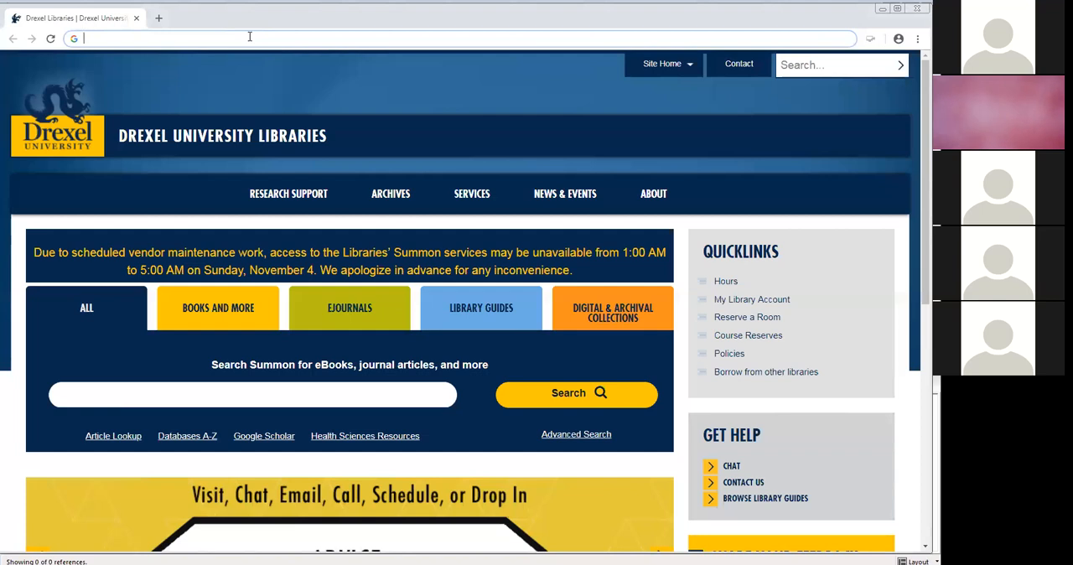
type("drexel software dow")
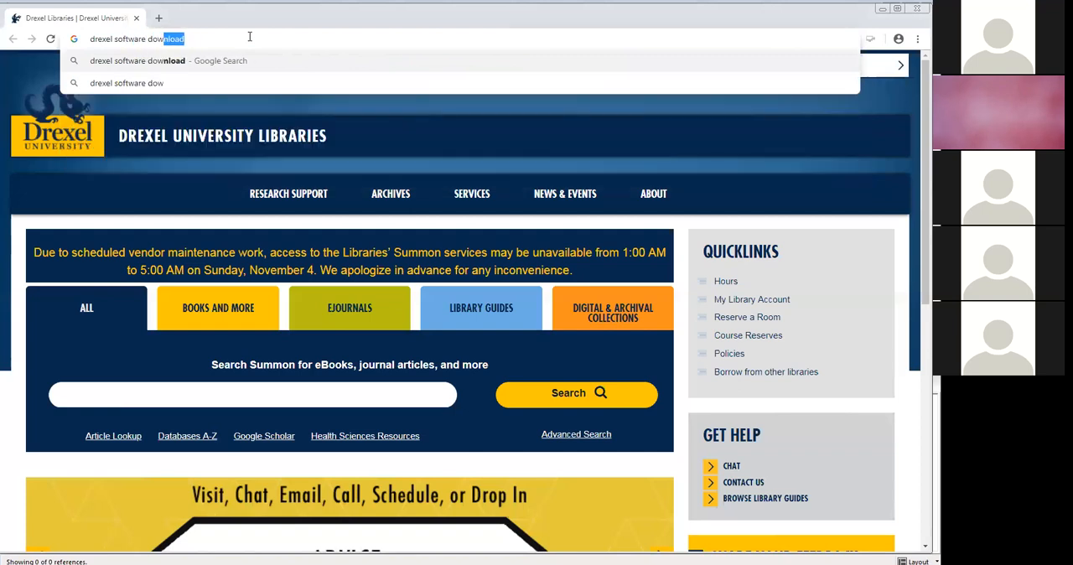
key("Return")
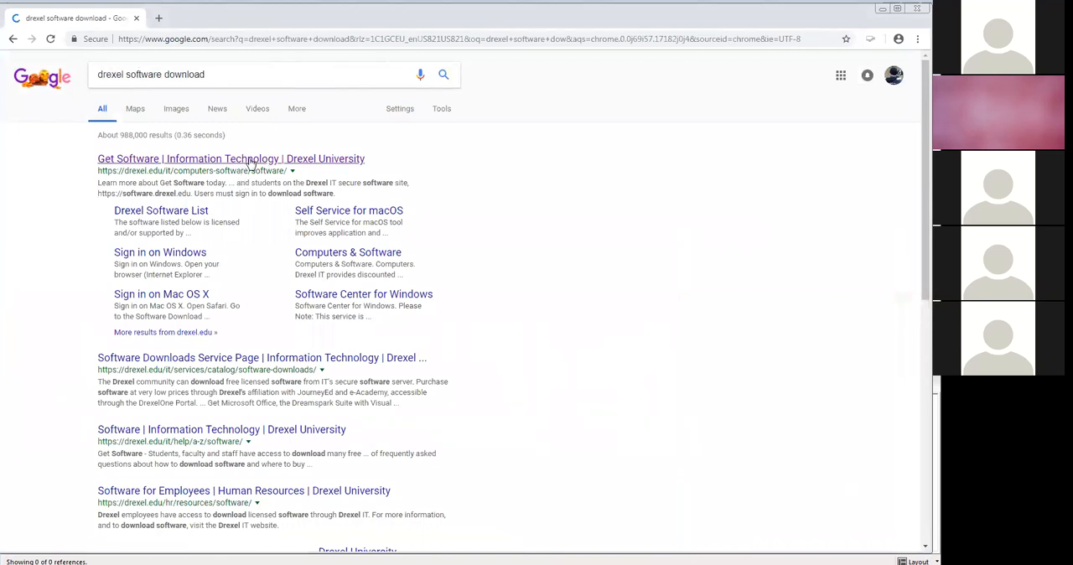
left_click(250, 159)
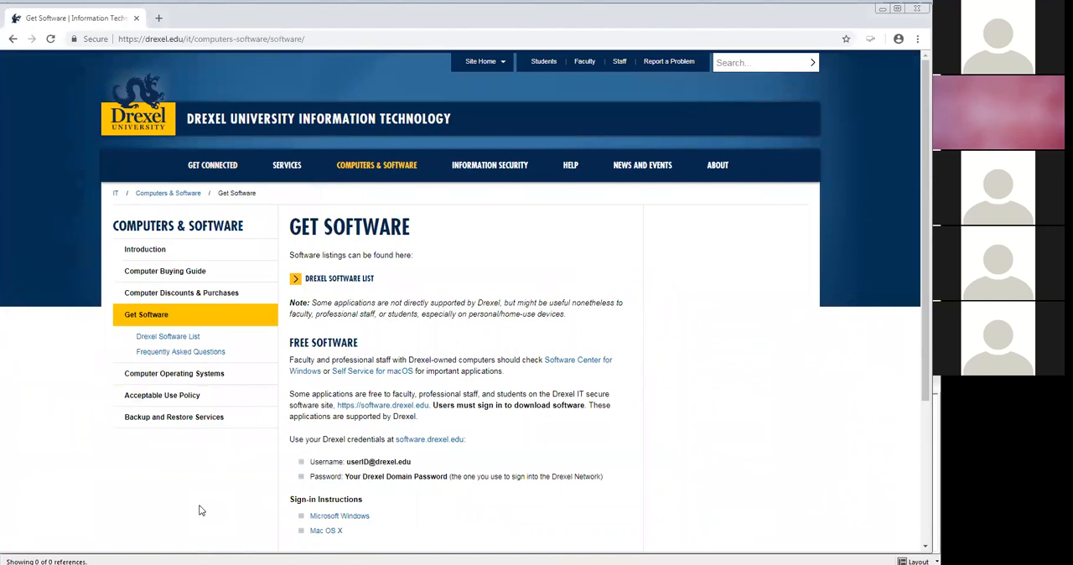
key("ctrl+plus")
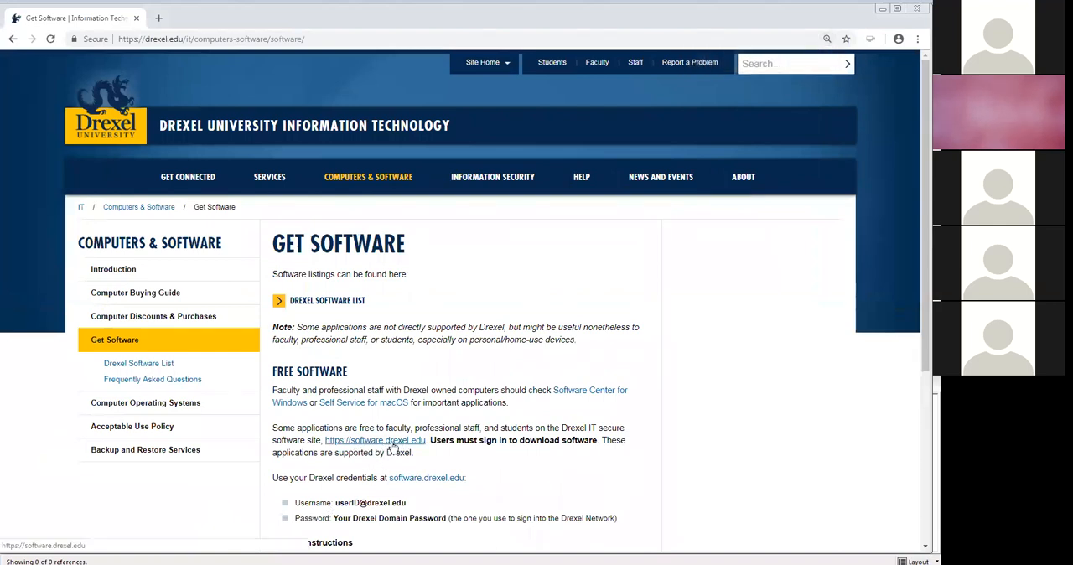
left_click(392, 447)
type("gc24")
key("Tab")
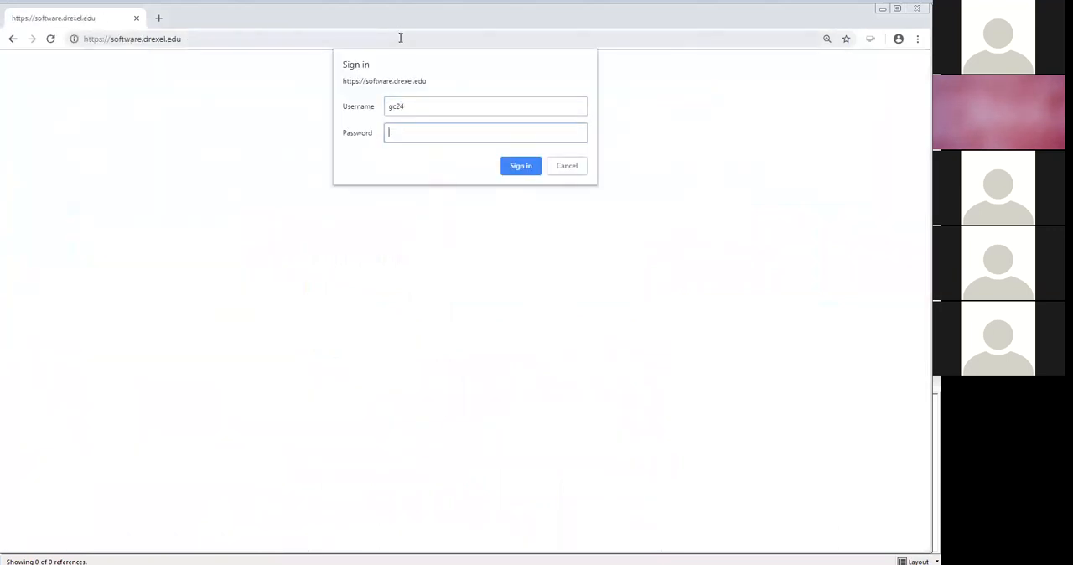
type("**********")
key("Return")
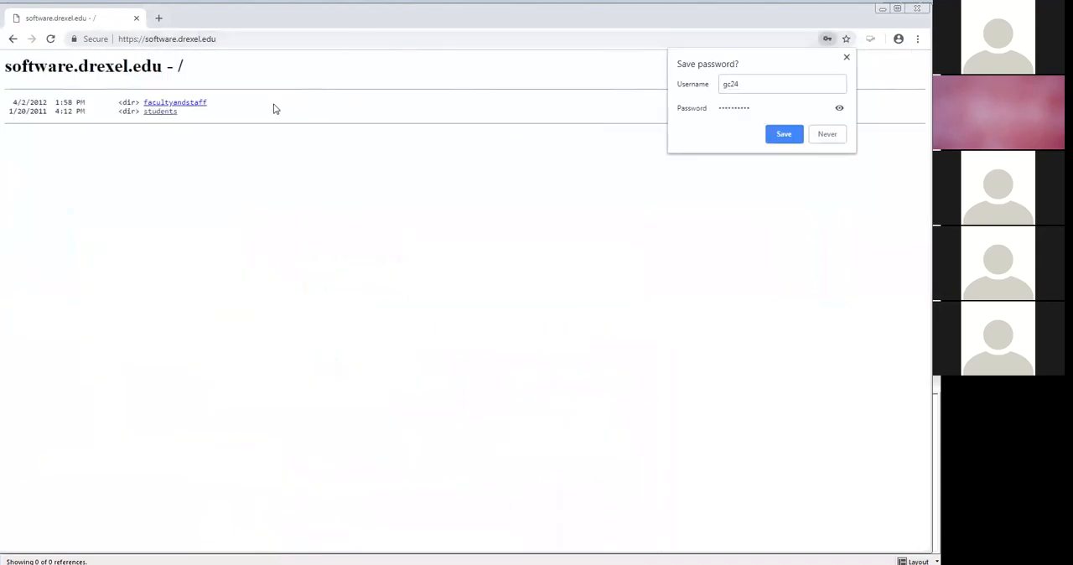
- Browse the software directory to facultyandstaff, PCsoftware, EndNote
left_click(193, 104)
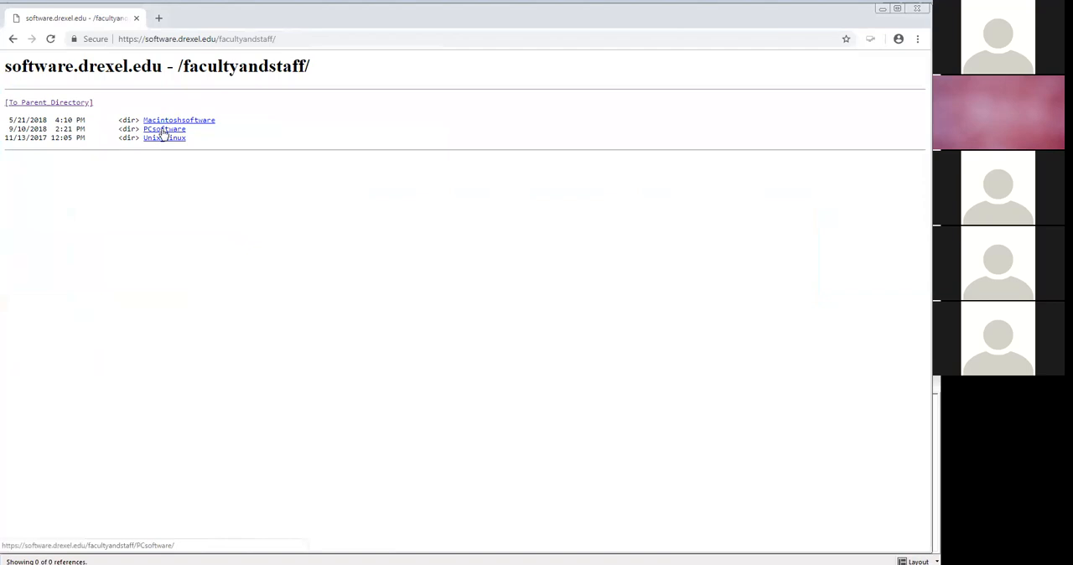
left_click(164, 130)
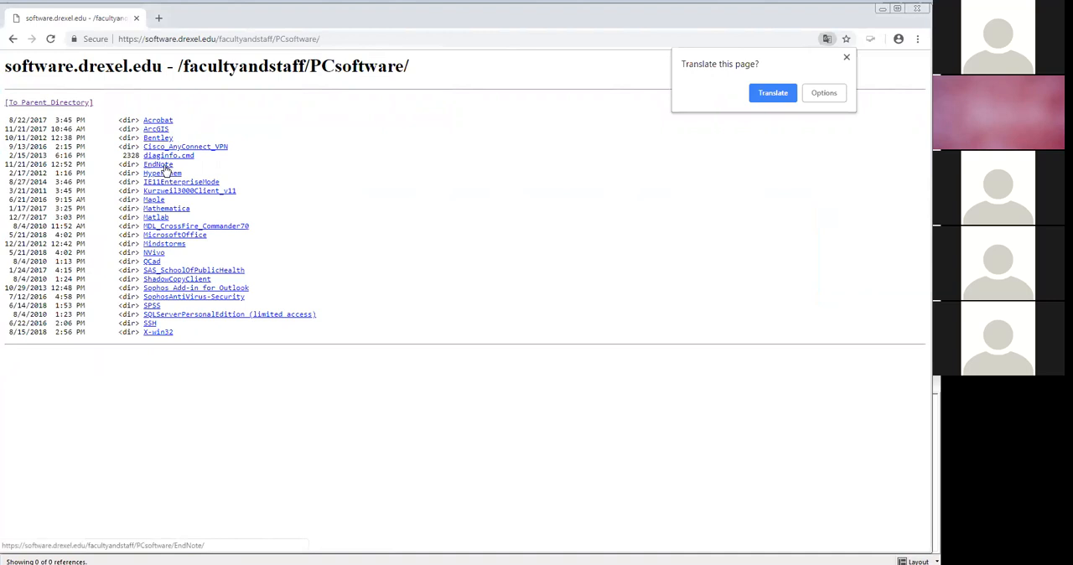
left_click(167, 167)
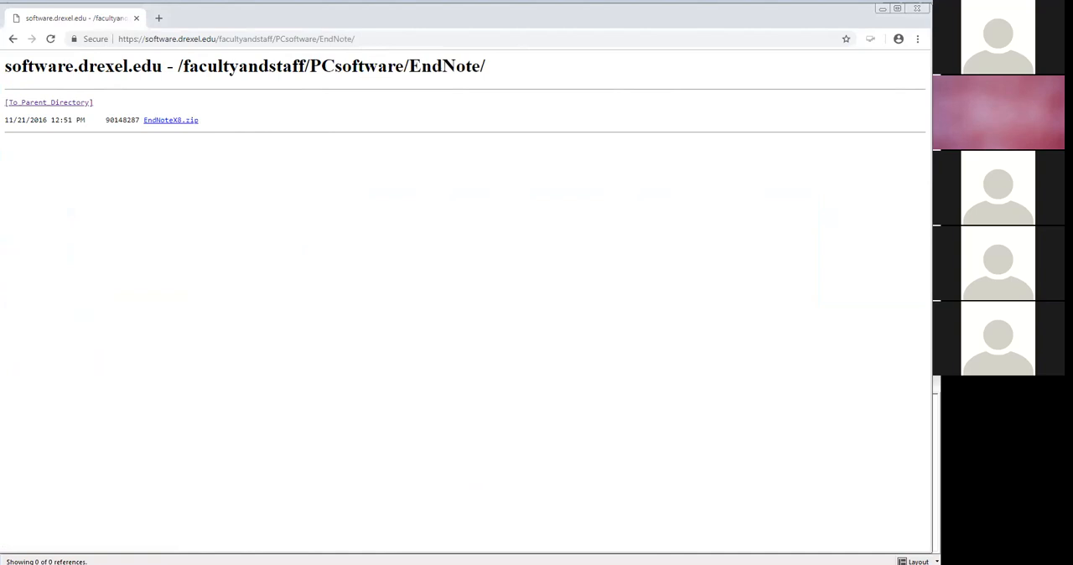
key("alt+Tab")
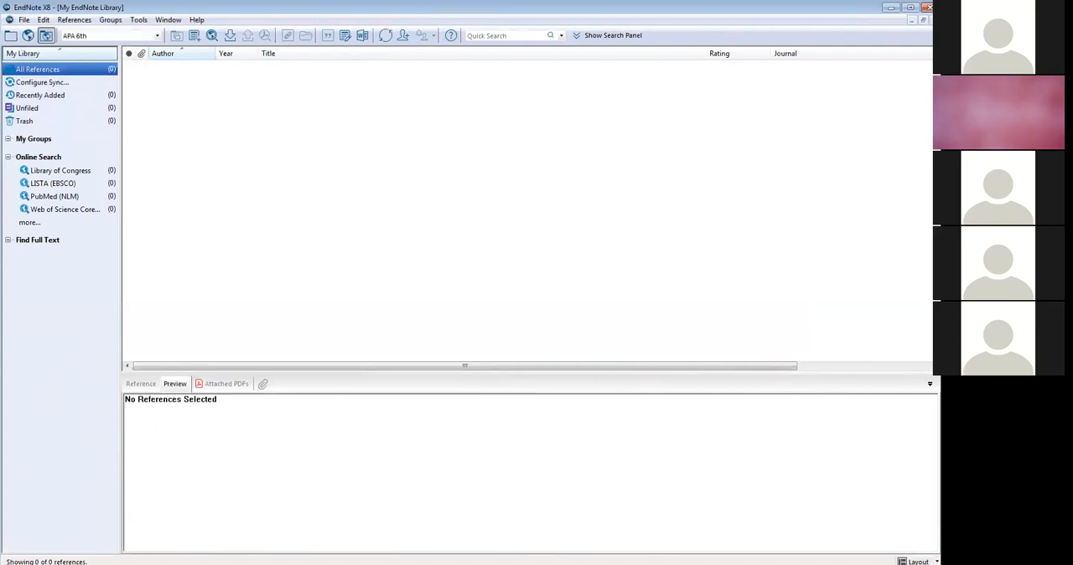
key("alt+Tab")
left_click(289, 38)
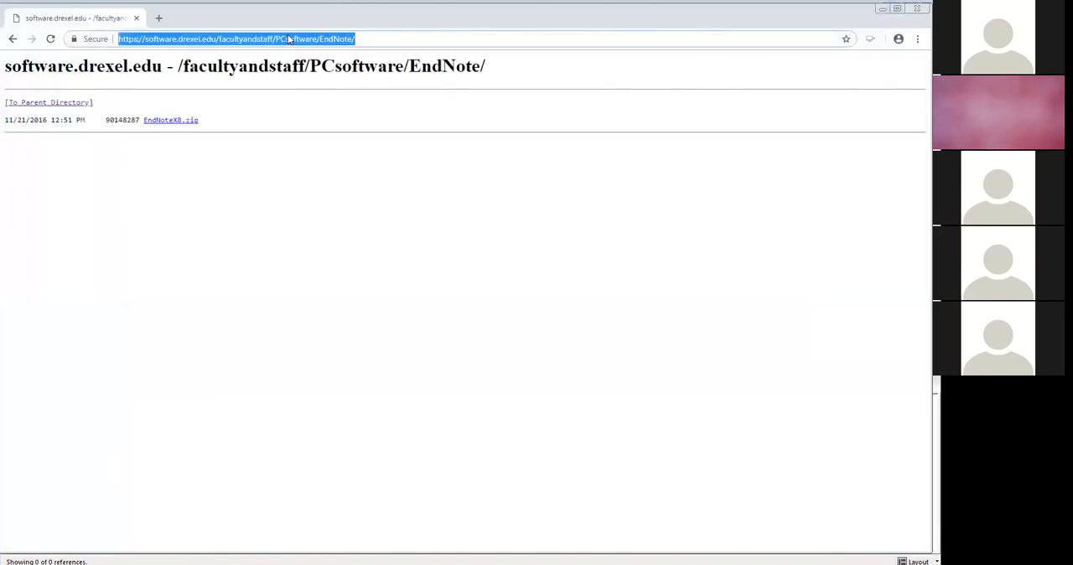
type("lib")
key("Return")
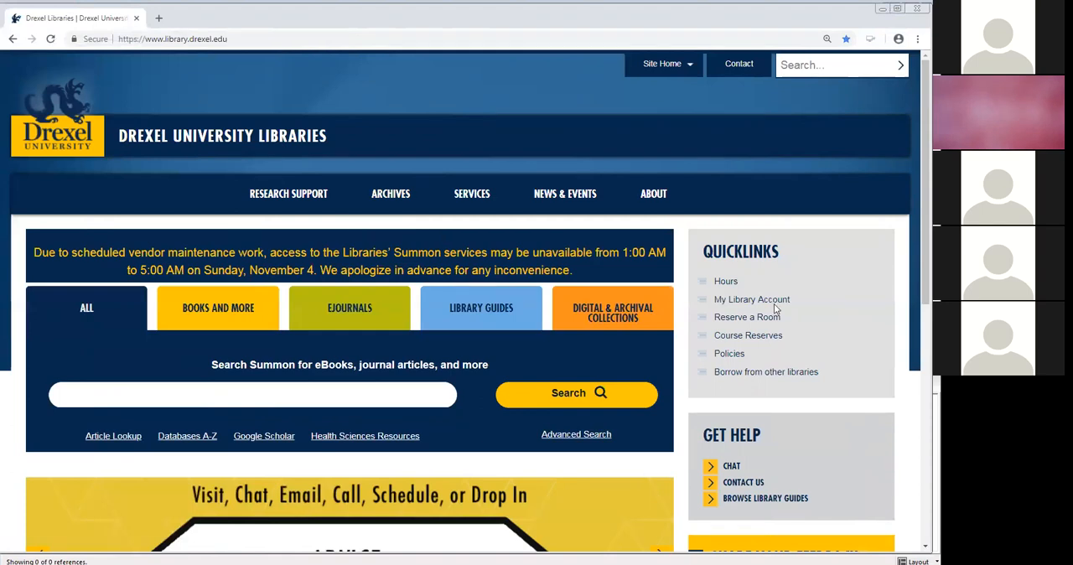
scroll(912, 350, "down", 3)
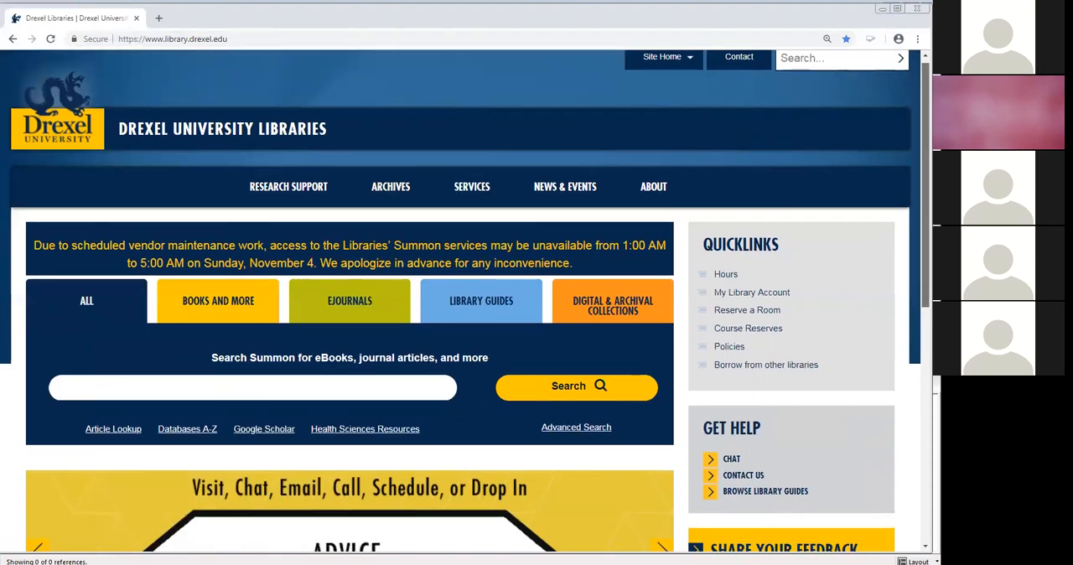
scroll(912, 351, "down", 1)
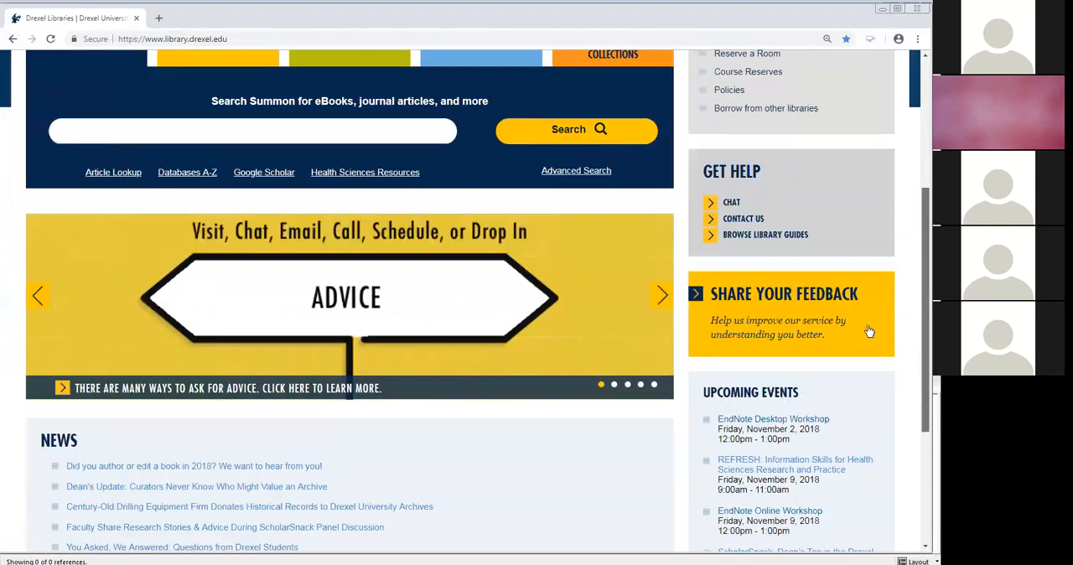
left_click(788, 237)
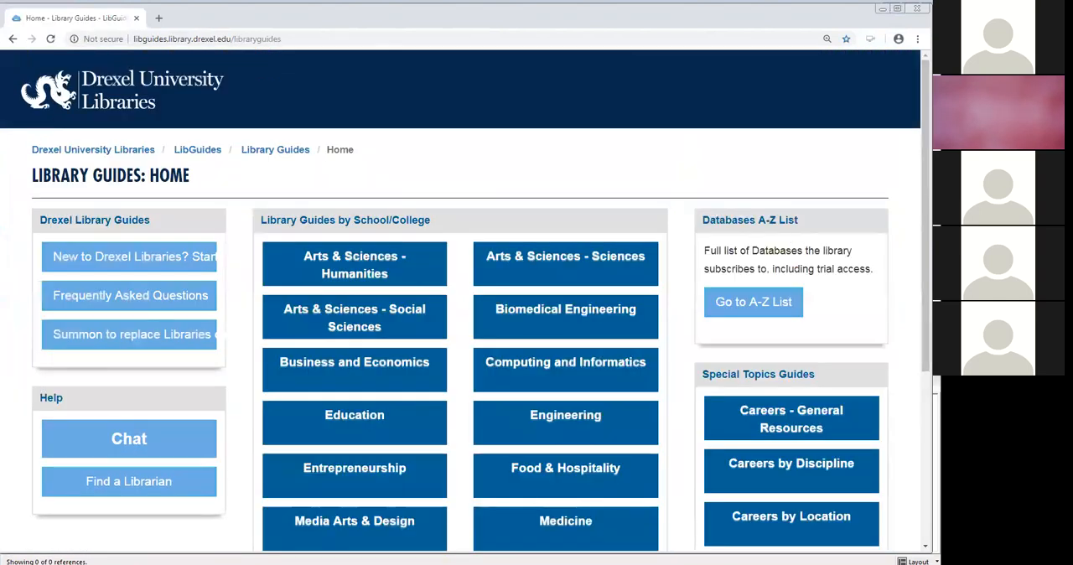
- Open the Writing & Publishing category from the Special Topics Guides
scroll(461, 335, "down", 2)
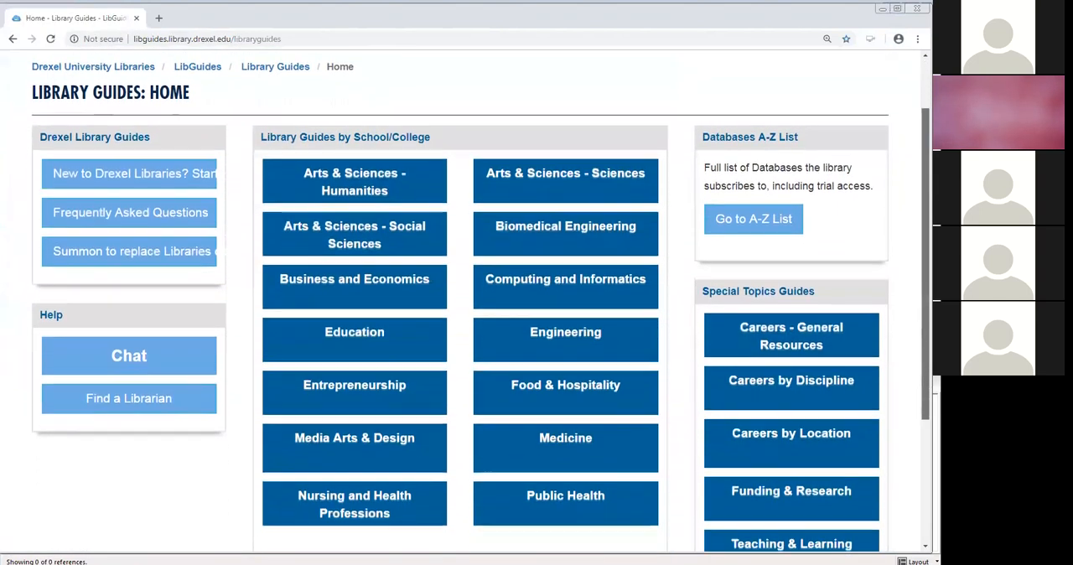
scroll(465, 302, "down", 1)
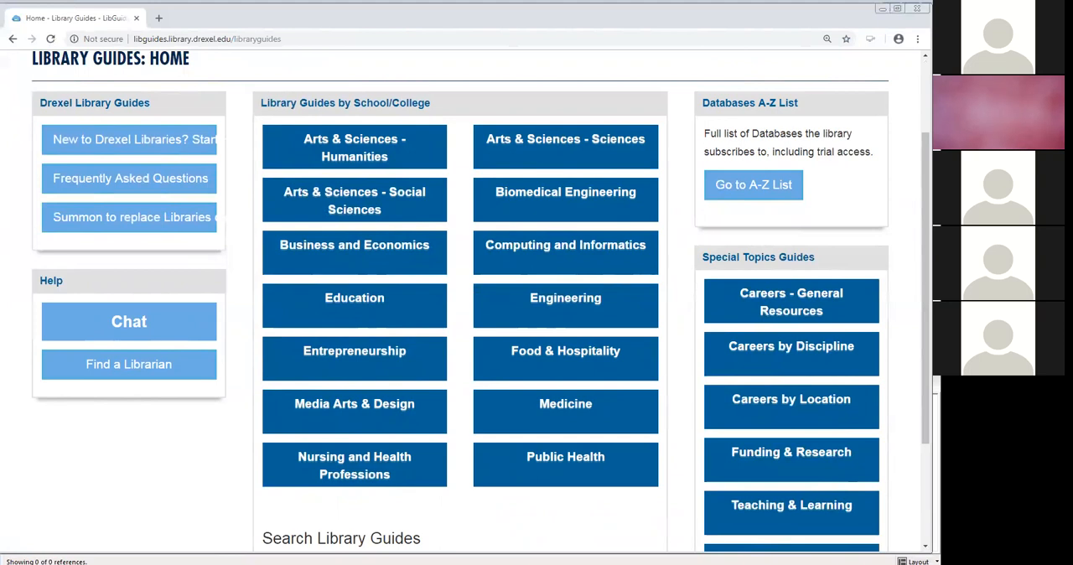
scroll(481, 301, "down", 2)
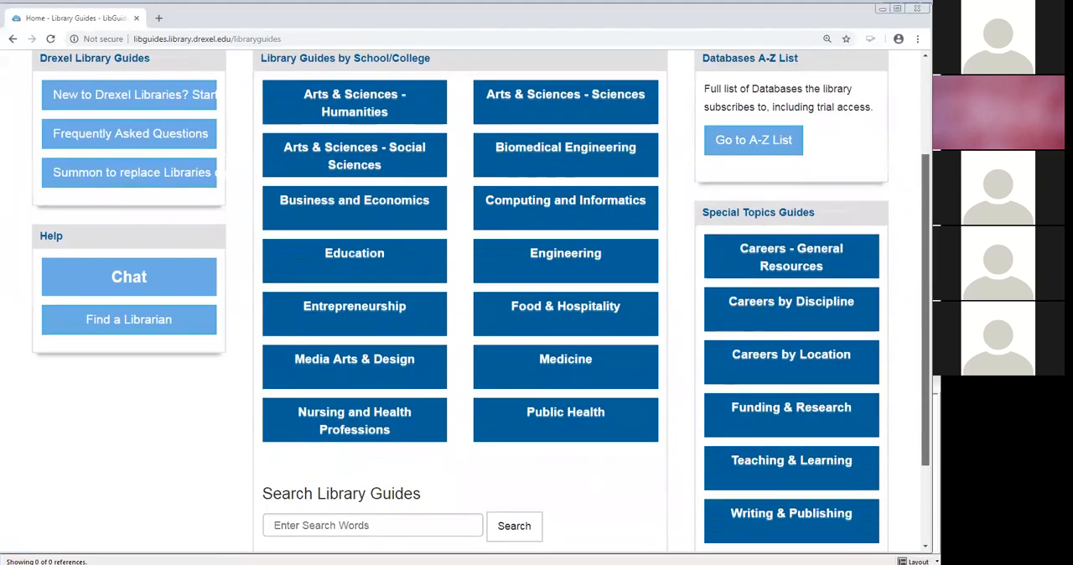
scroll(894, 431, "down", 3)
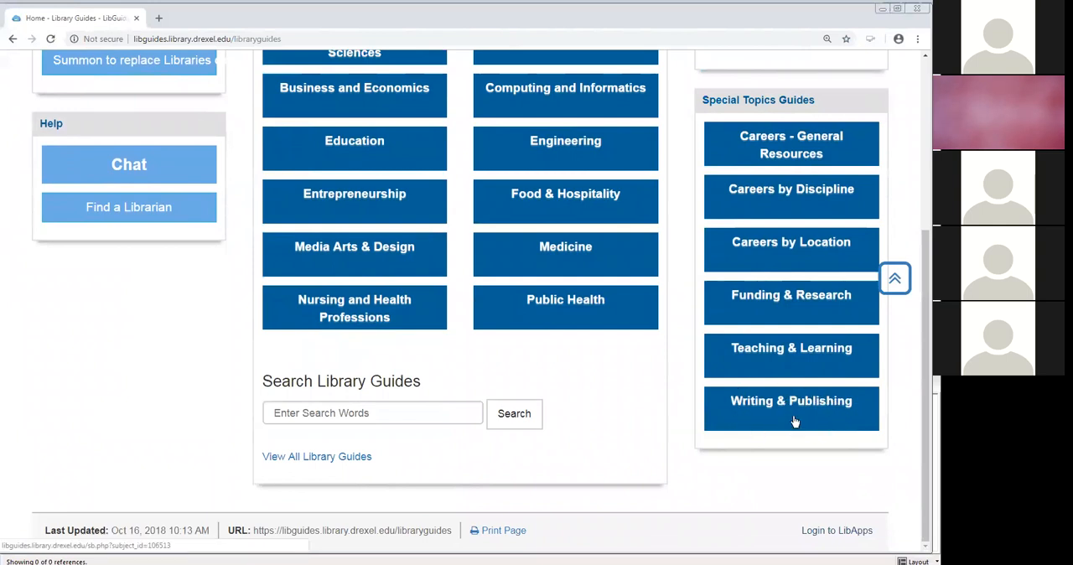
left_click(794, 421)
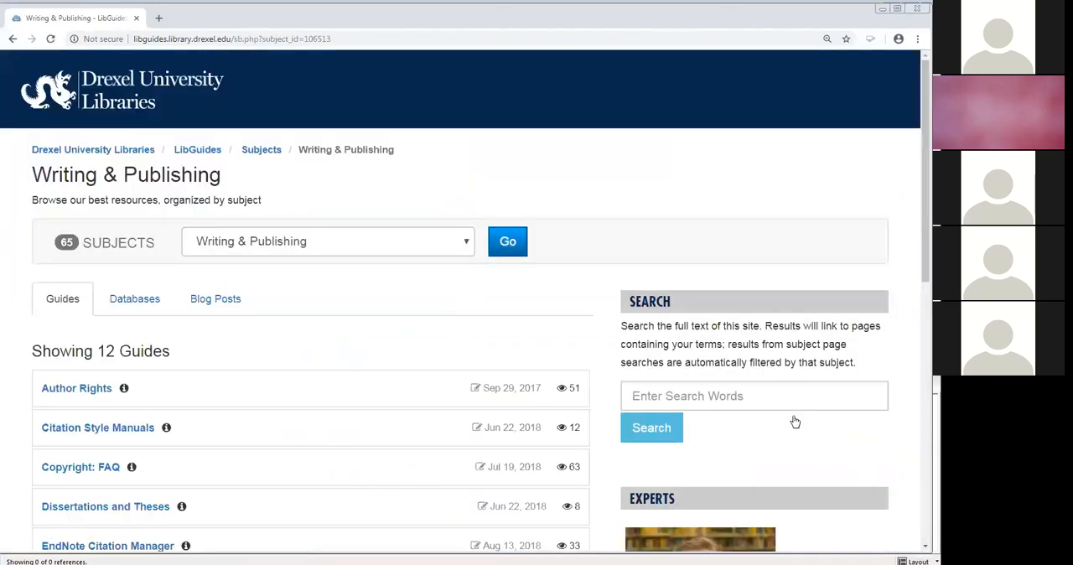
- Open the EndNote Citation Manager guide from the Writing & Publishing guide list
scroll(925, 218, "down", 3)
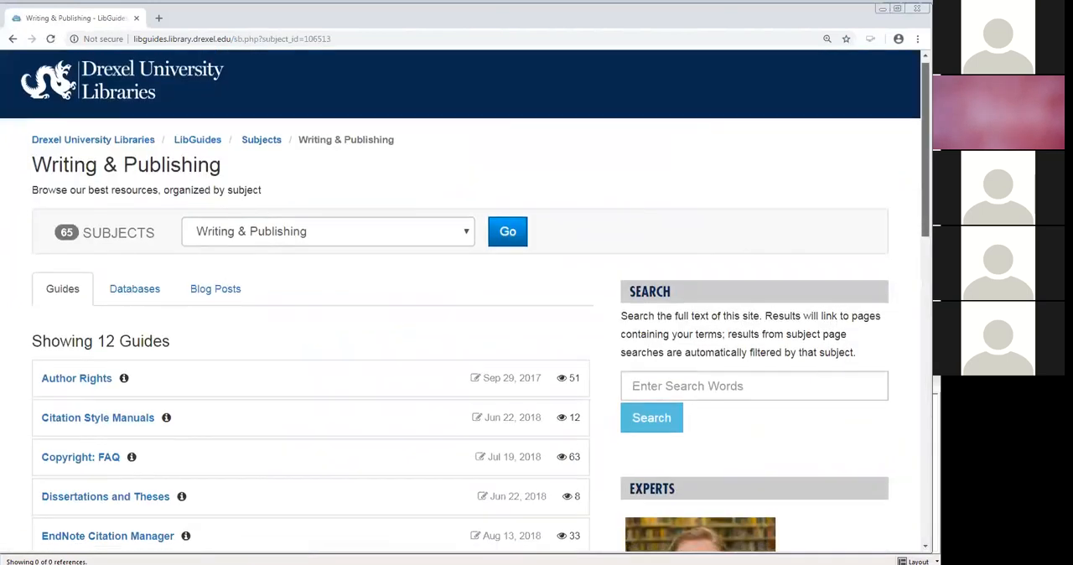
scroll(466, 306, "down", 4)
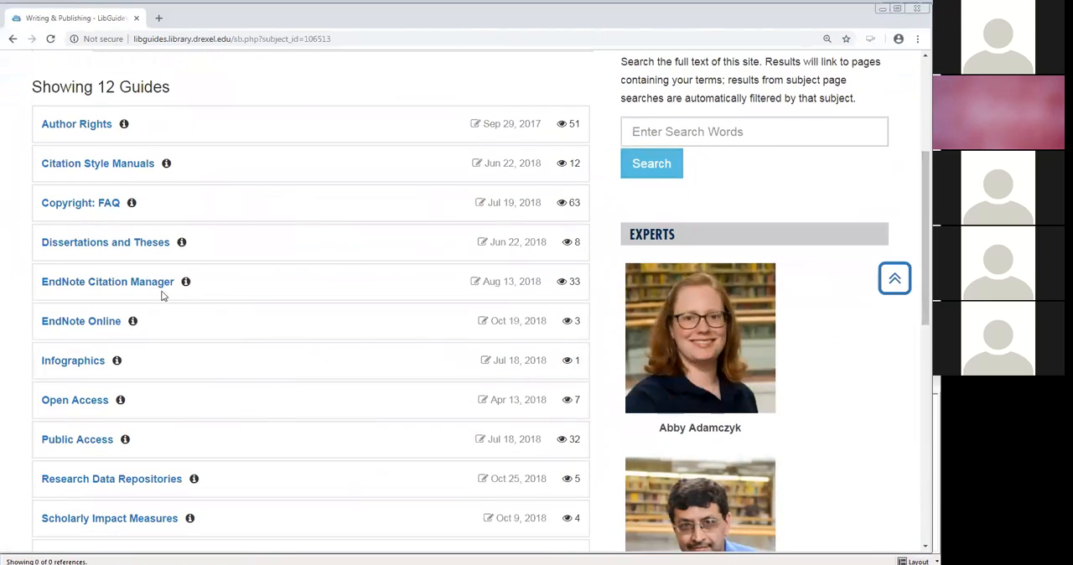
left_click(110, 287)
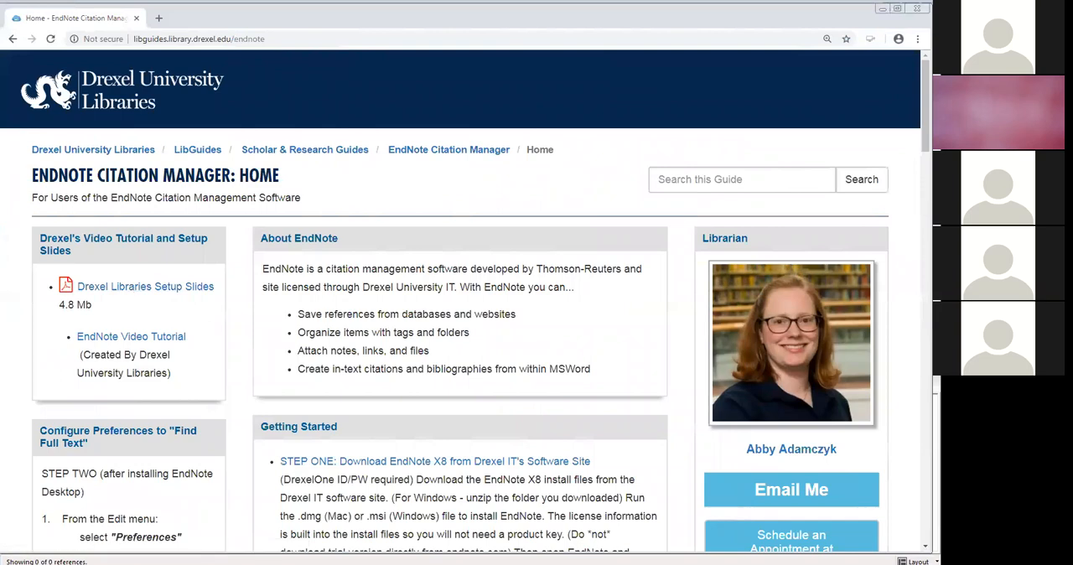
scroll(633, 288, "down", 1)
scroll(466, 300, "down", 4)
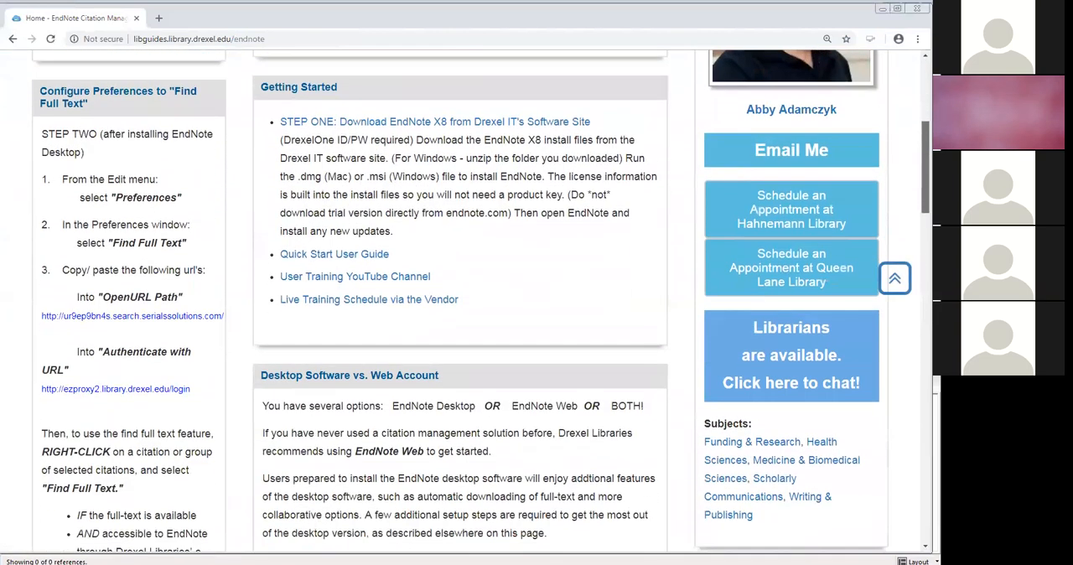
scroll(465, 300, "down", 1)
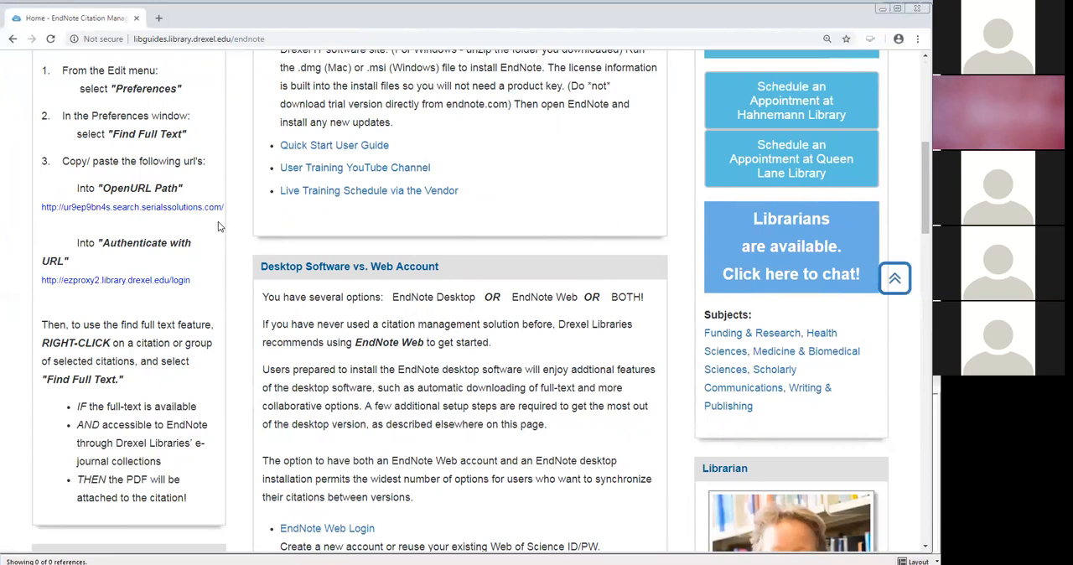
left_click_drag(224, 207, 46, 219)
key("ctrl+c")
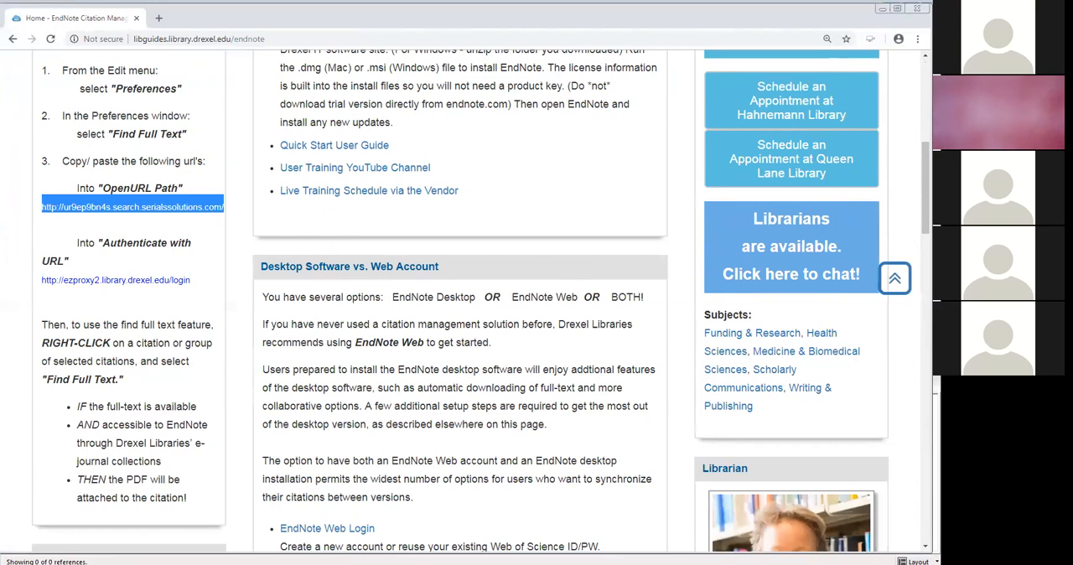
- Switch to EndNote X8 and open its Preferences
key("alt+Tab")
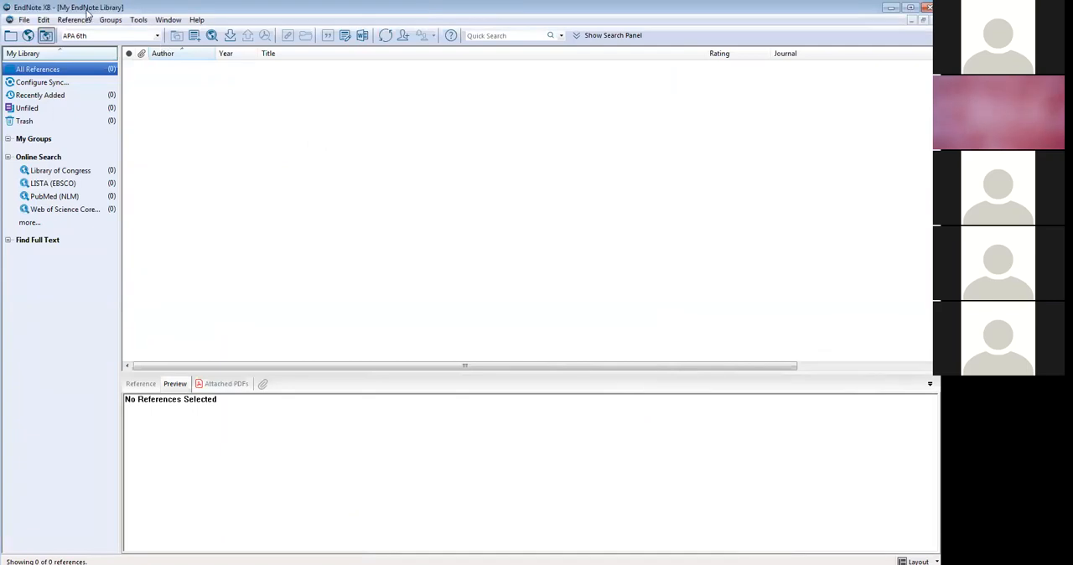
left_click(43, 20)
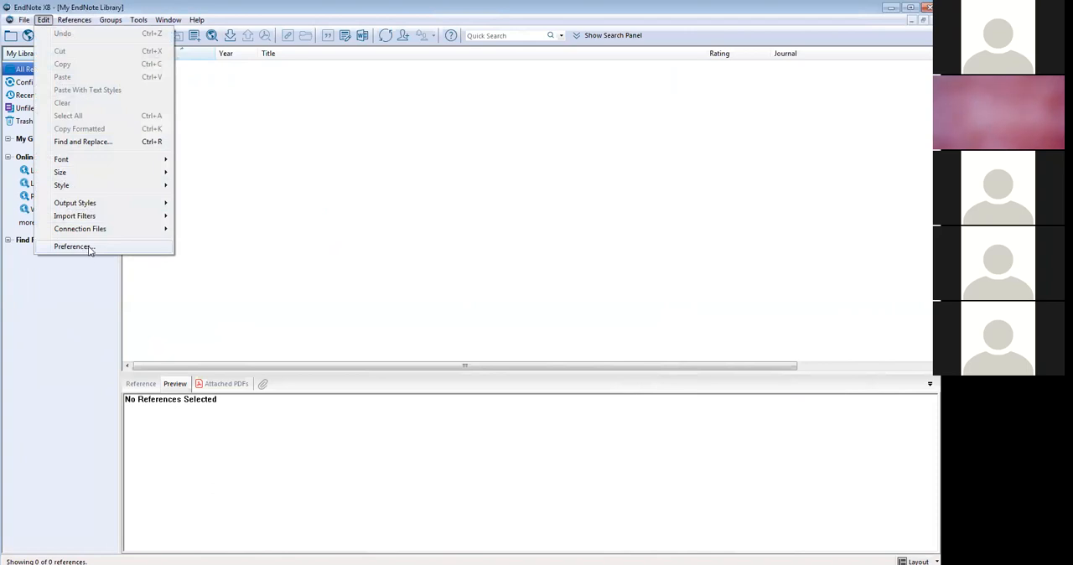
left_click(89, 247)
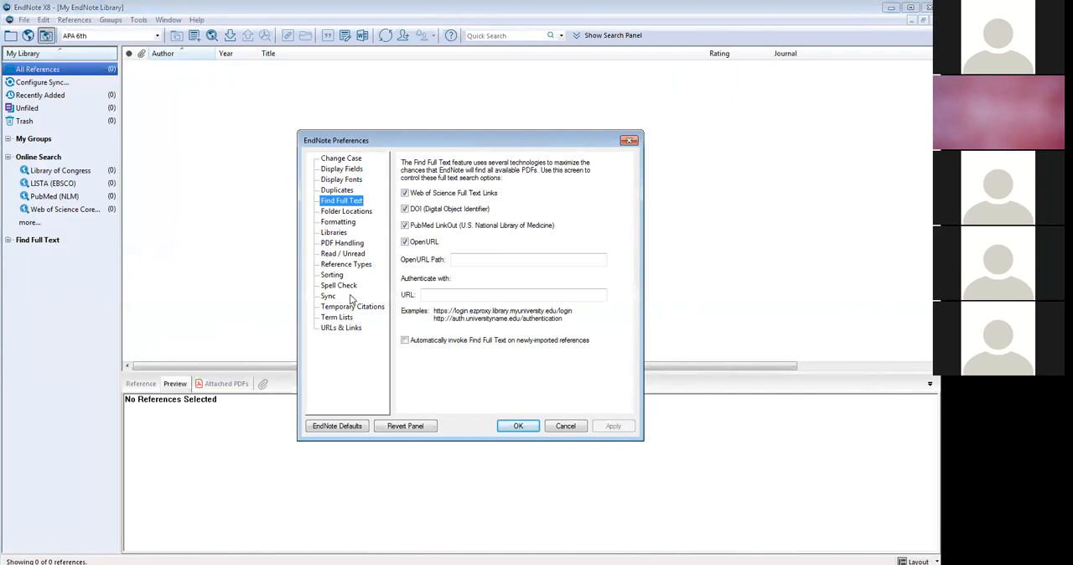
- Look through the Change Case, Display Fields and Display Fonts preferences
left_click(344, 159)
left_click(342, 169)
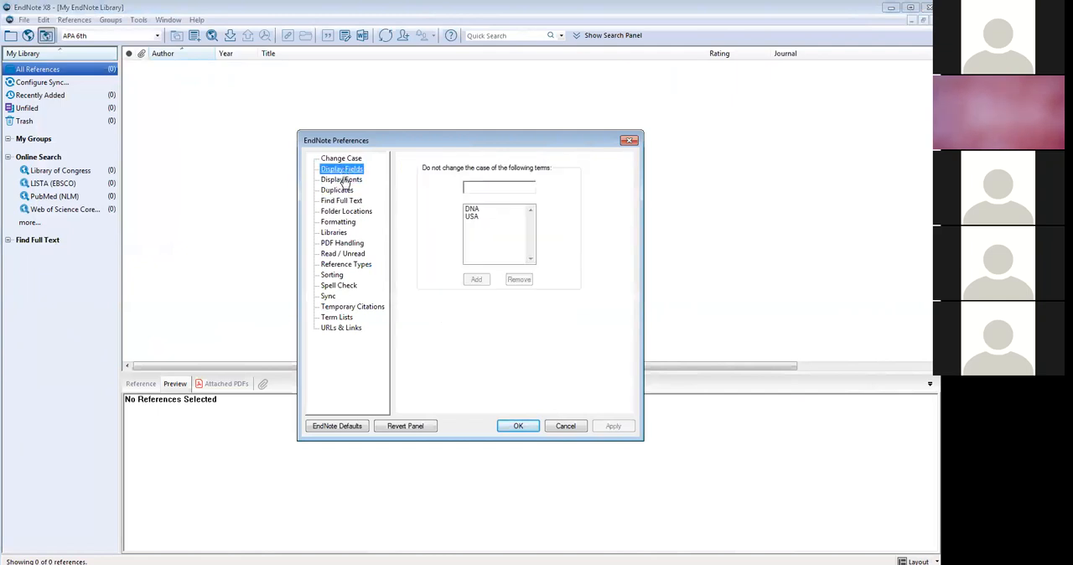
left_click(342, 180)
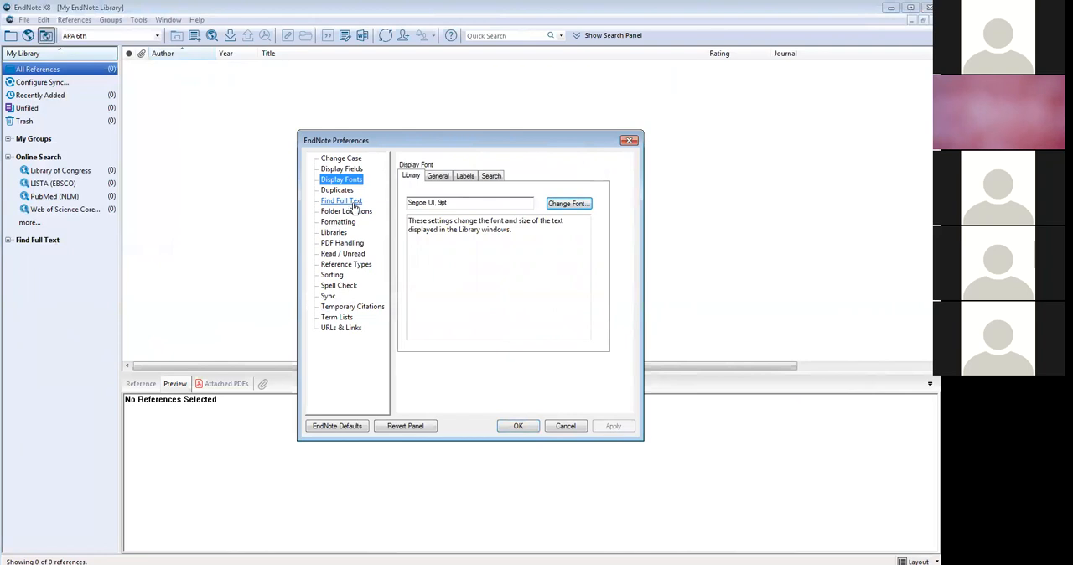
left_click(352, 202)
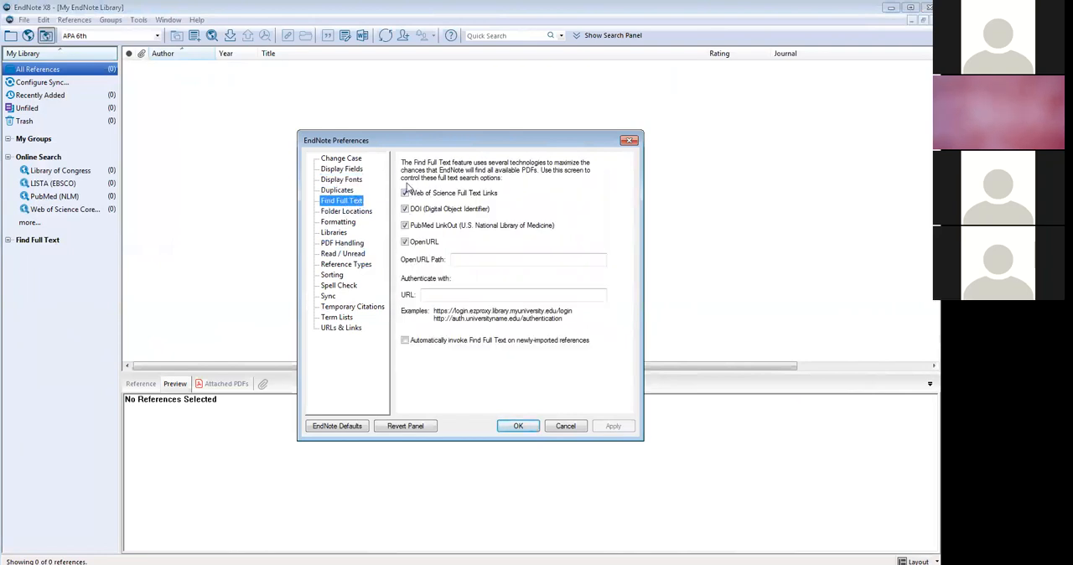
left_click(404, 242)
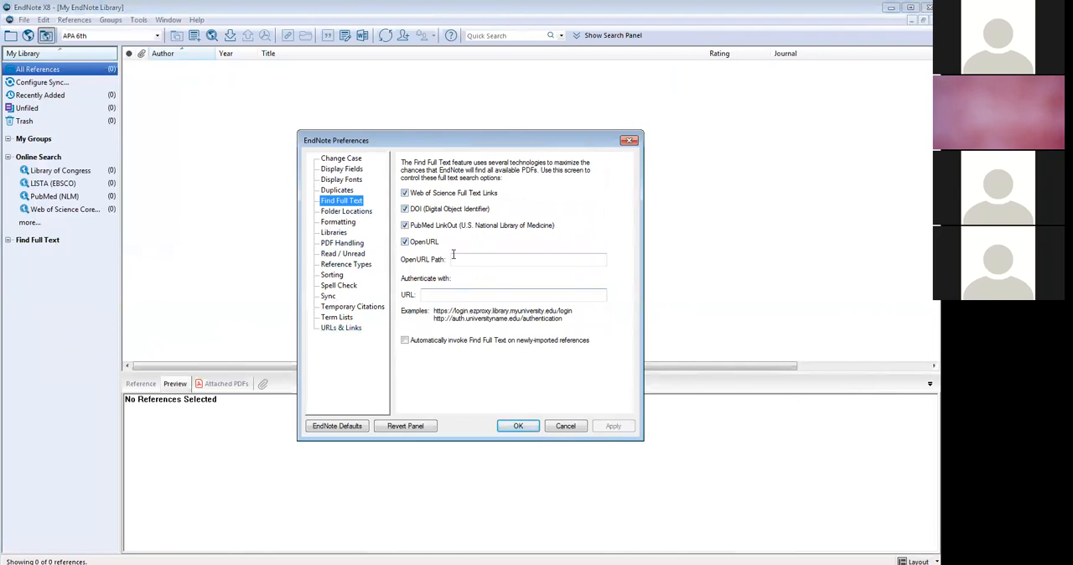
left_click(456, 259)
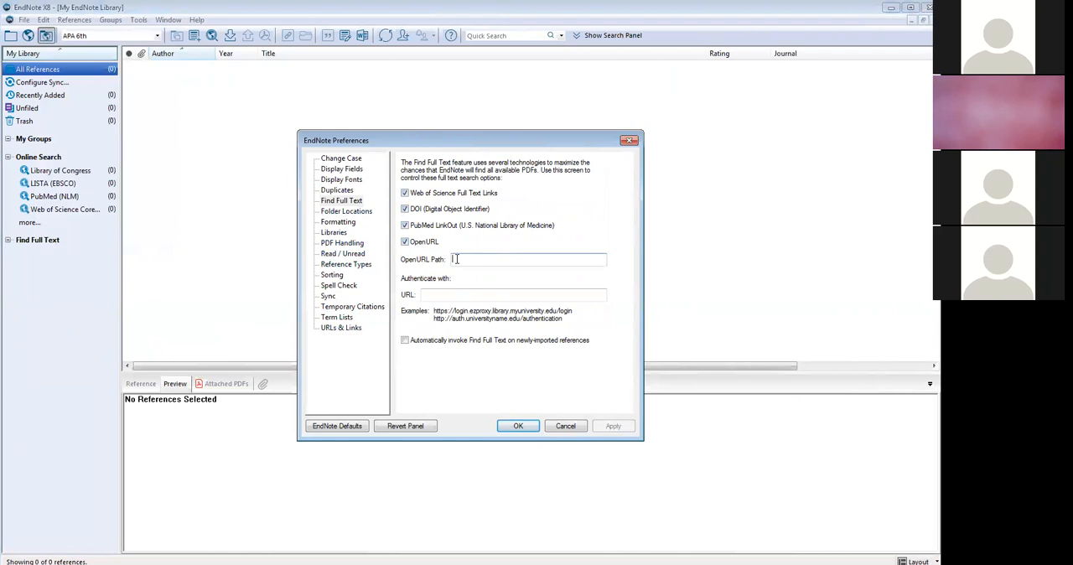
key("ctrl+v")
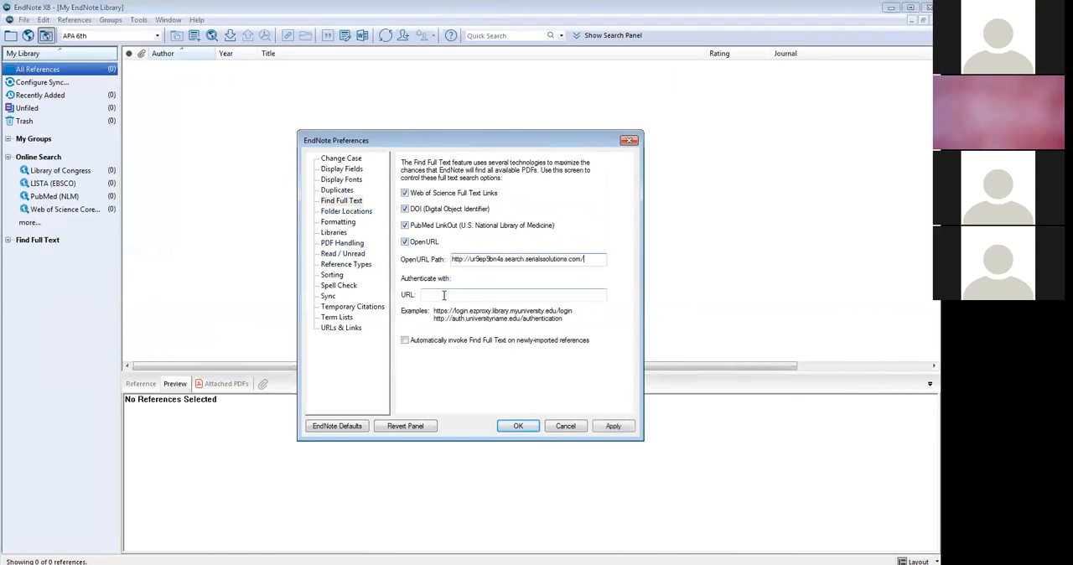
left_click(444, 295)
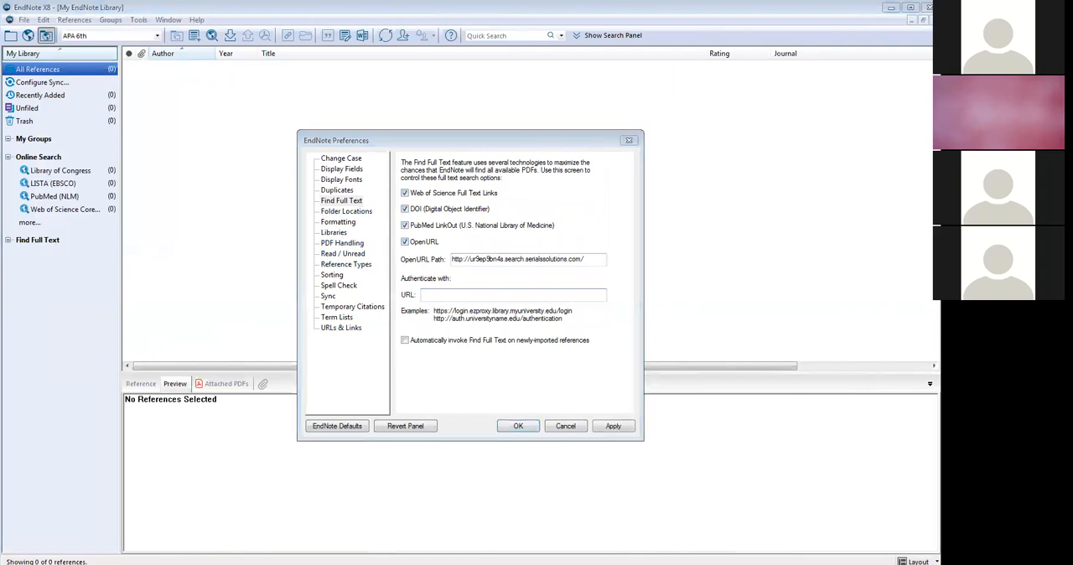
key("alt+Tab")
left_click_drag(191, 281, 36, 286)
key("ctrl+c")
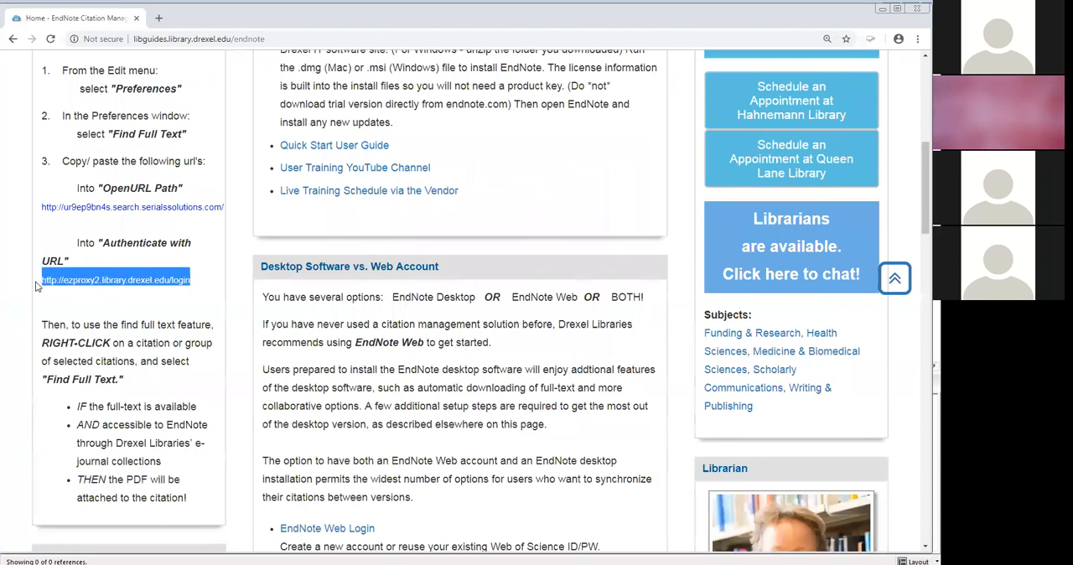
key("alt+Tab")
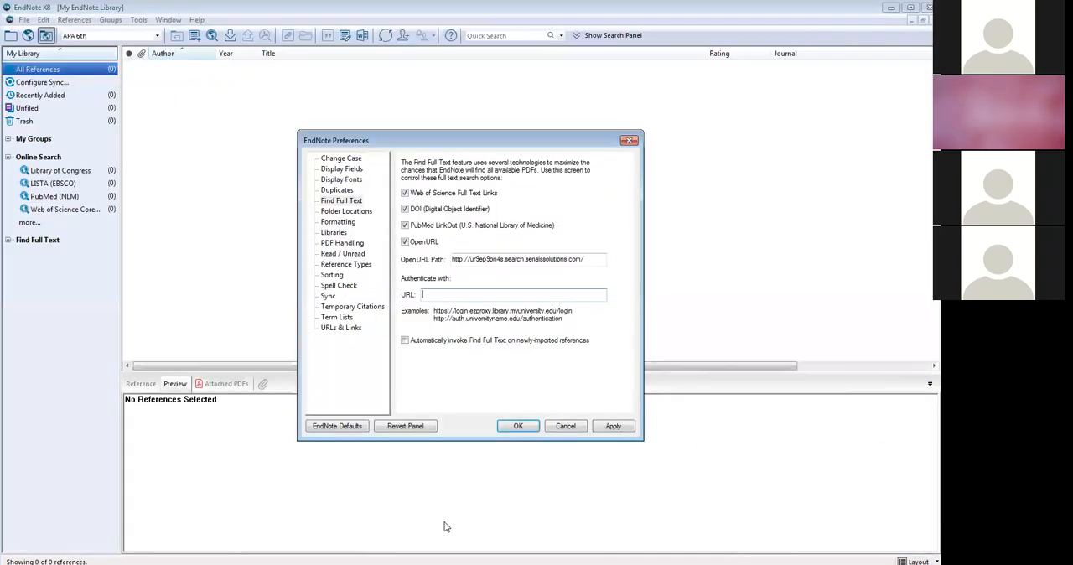
left_click(480, 294)
key("ctrl+v")
left_click(622, 427)
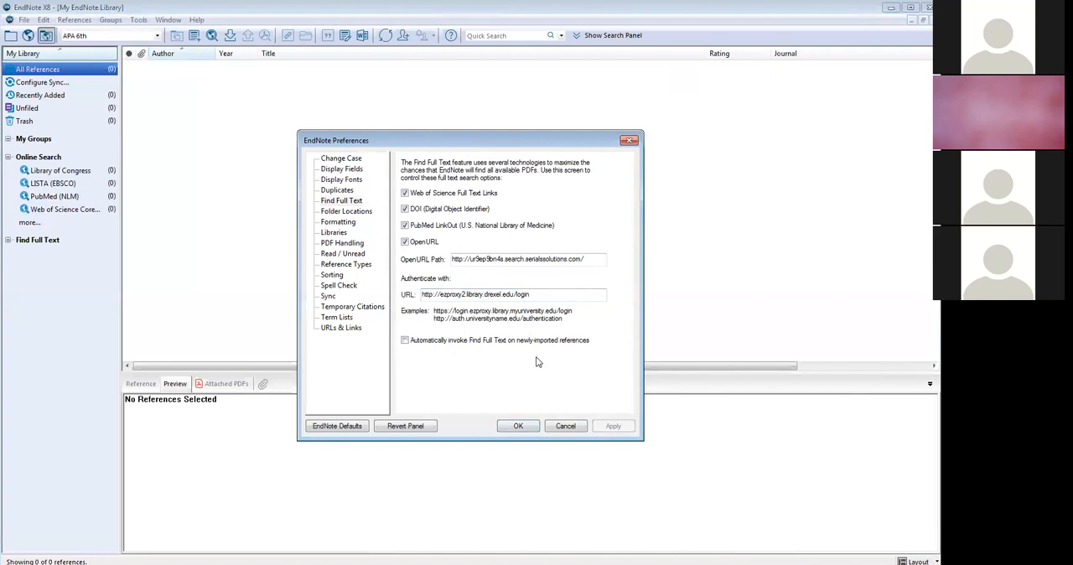
left_click(519, 425)
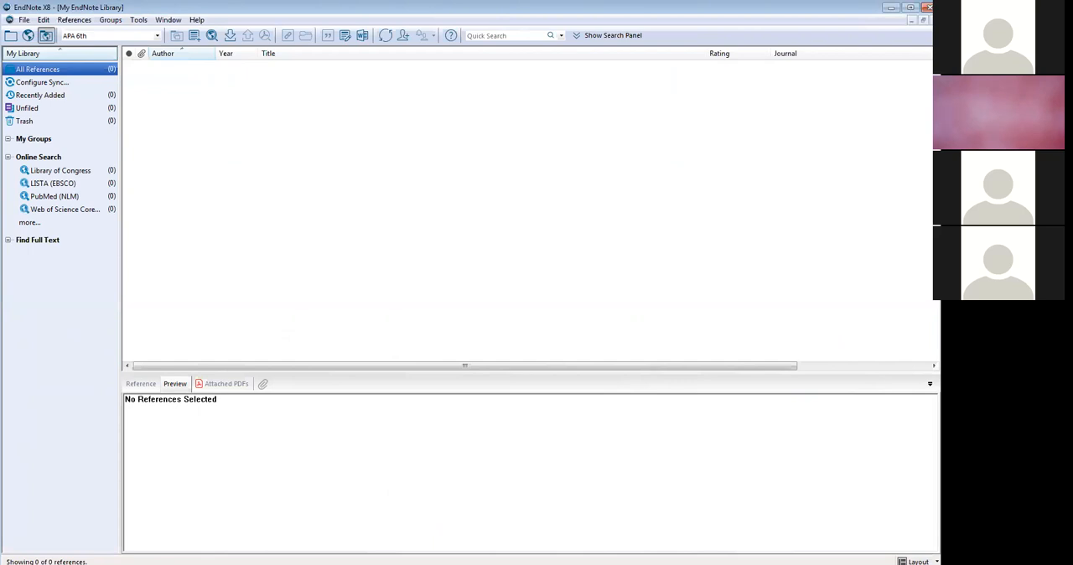
- Switch to Chrome and open the CINAHL database from the Drexel Libraries Health Sciences Resources guide
left_click(155, 559)
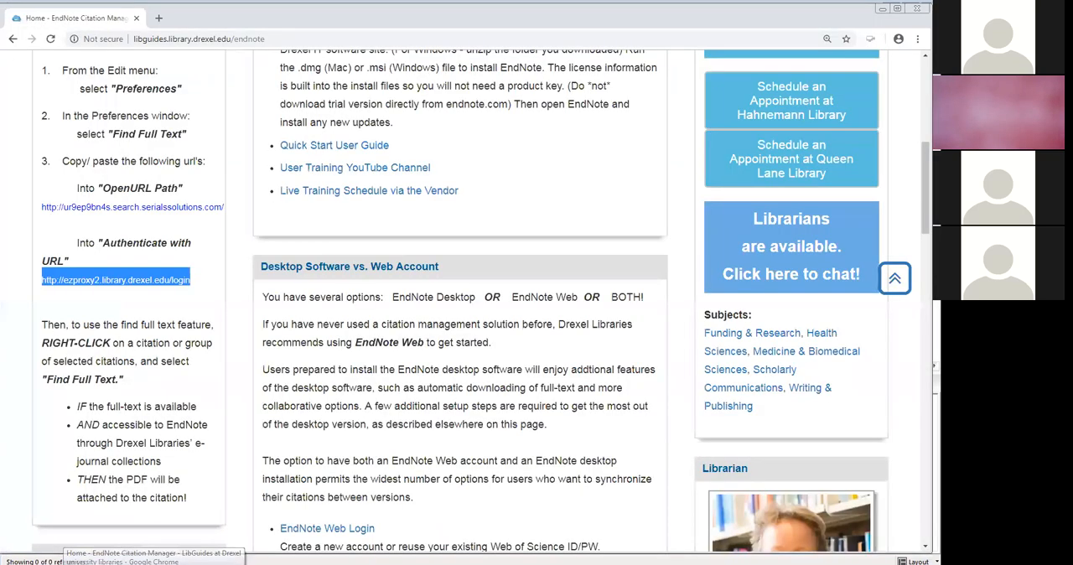
scroll(98, 146, "up", 5)
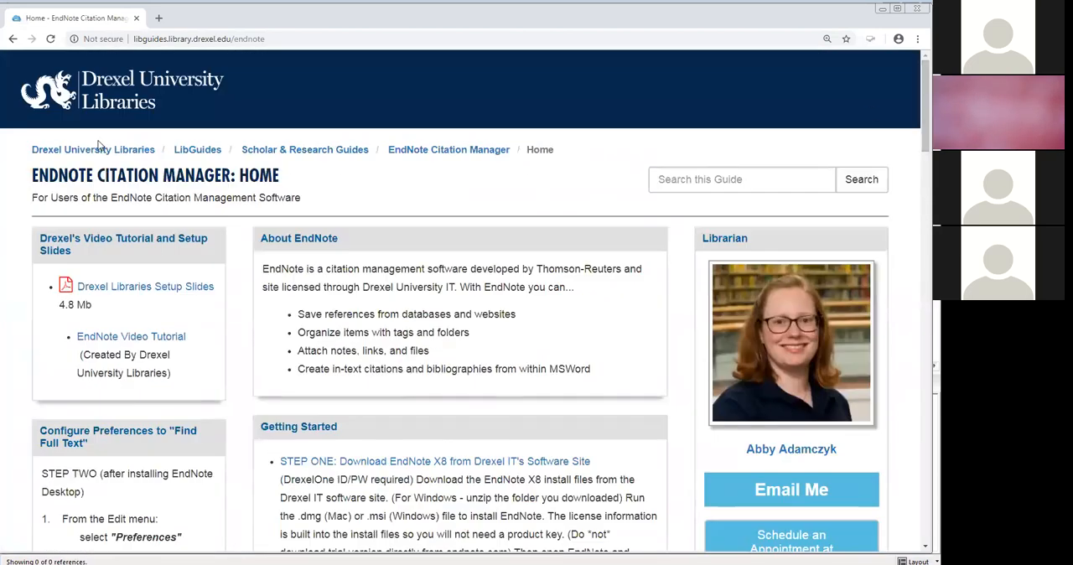
left_click(145, 108)
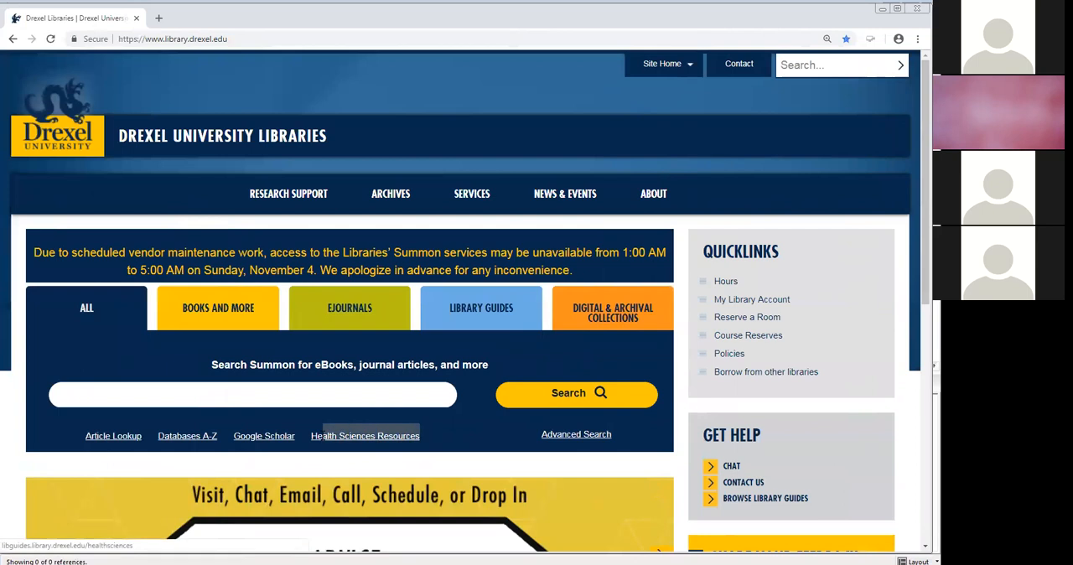
left_click(366, 442)
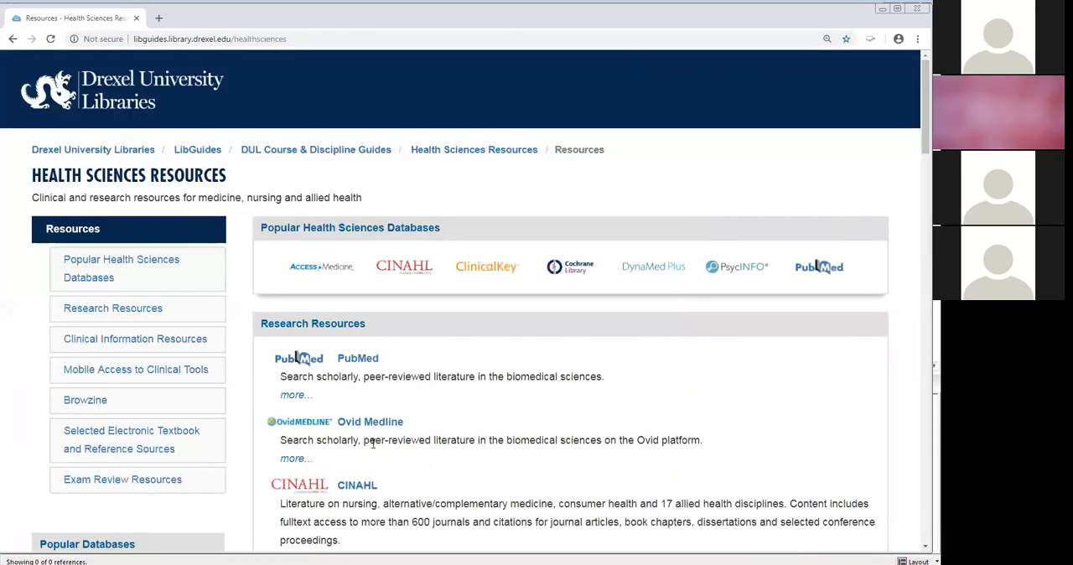
left_click(398, 275)
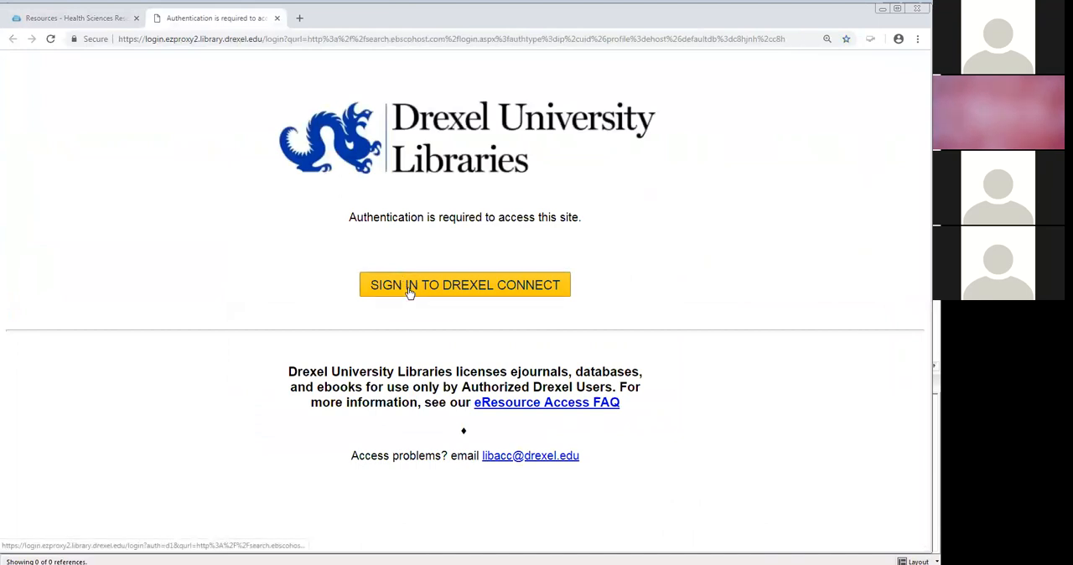
- Sign in to Drexel Connect with the user ID and account password
left_click(409, 290)
type("gc24")
key("Tab")
type("••••••••••")
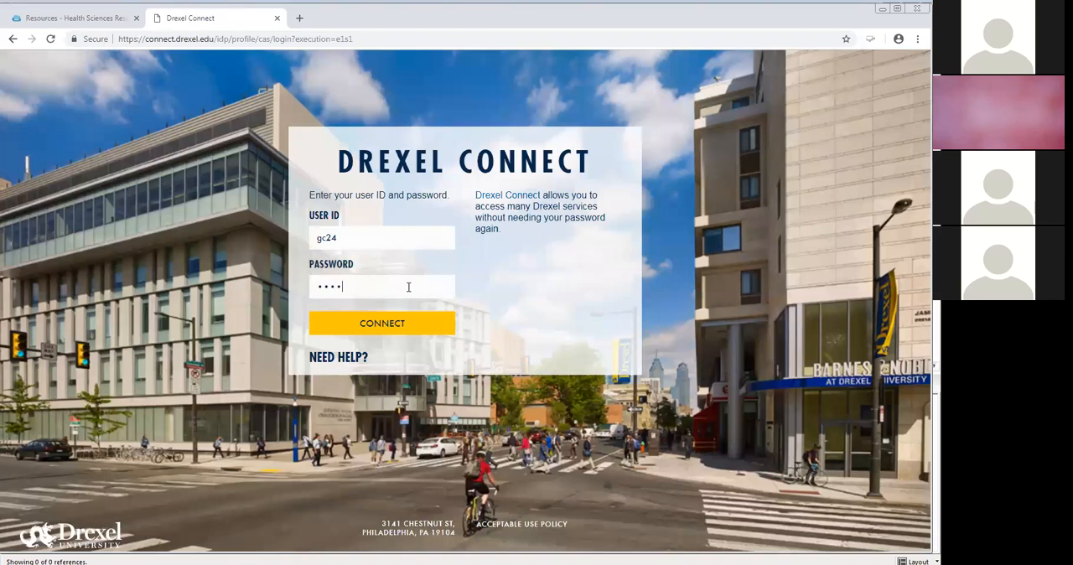
key("Return")
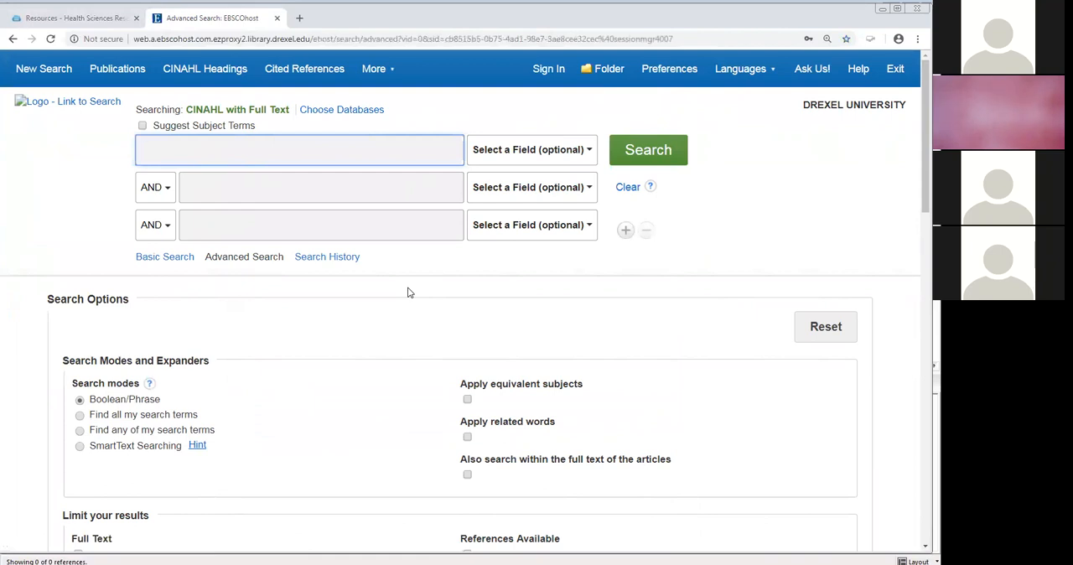
- Search CINAHL for "autism" with Suggest Subject Terms enabled
left_click(142, 125)
left_click(192, 153)
type("au")
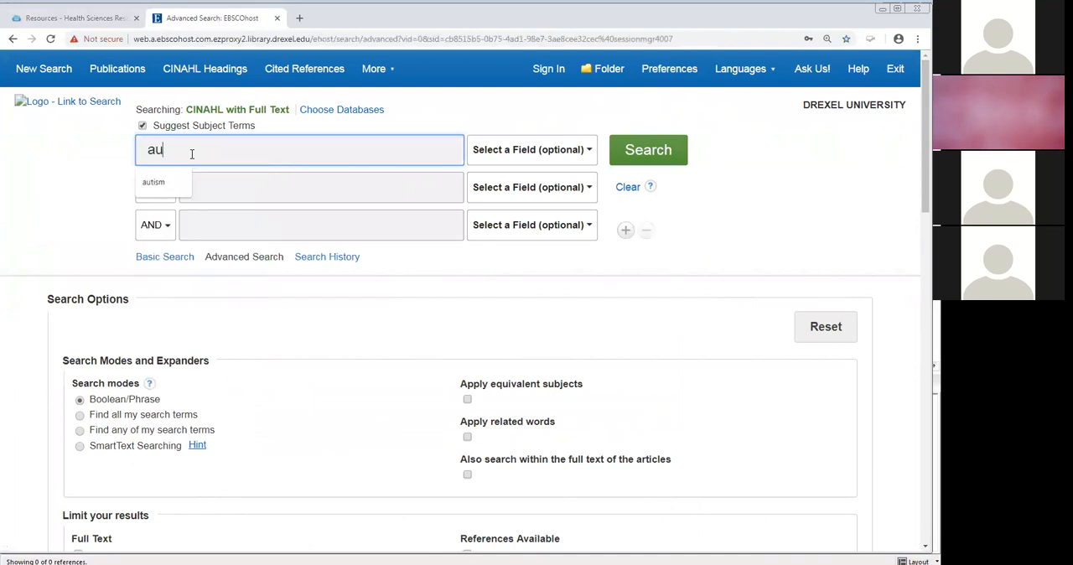
type("tism")
left_click(644, 161)
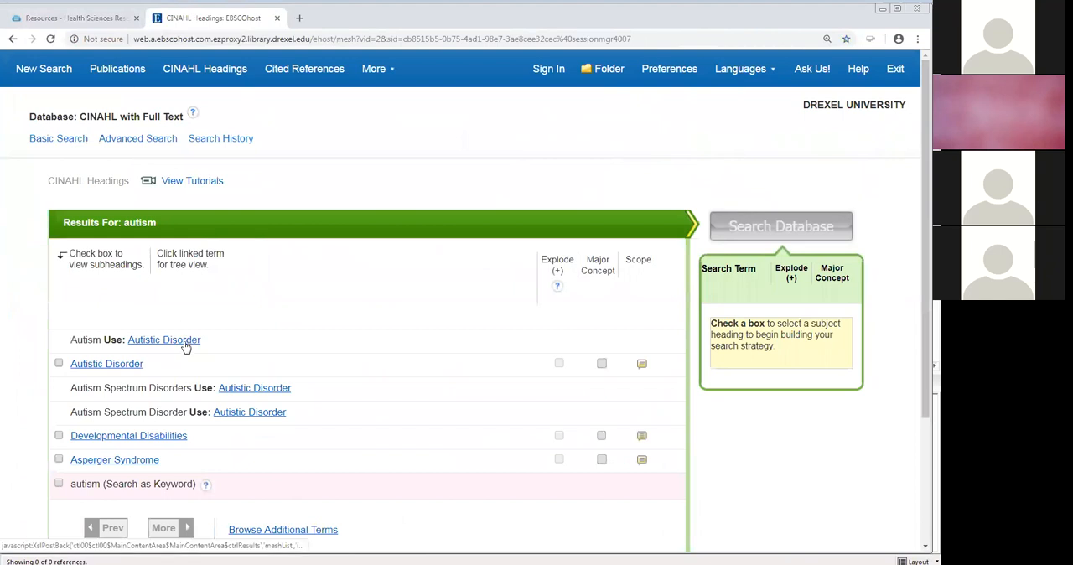
- Select the Autistic Disorder heading from its tree view, restrict it to Major Concept, and search the database
left_click(186, 344)
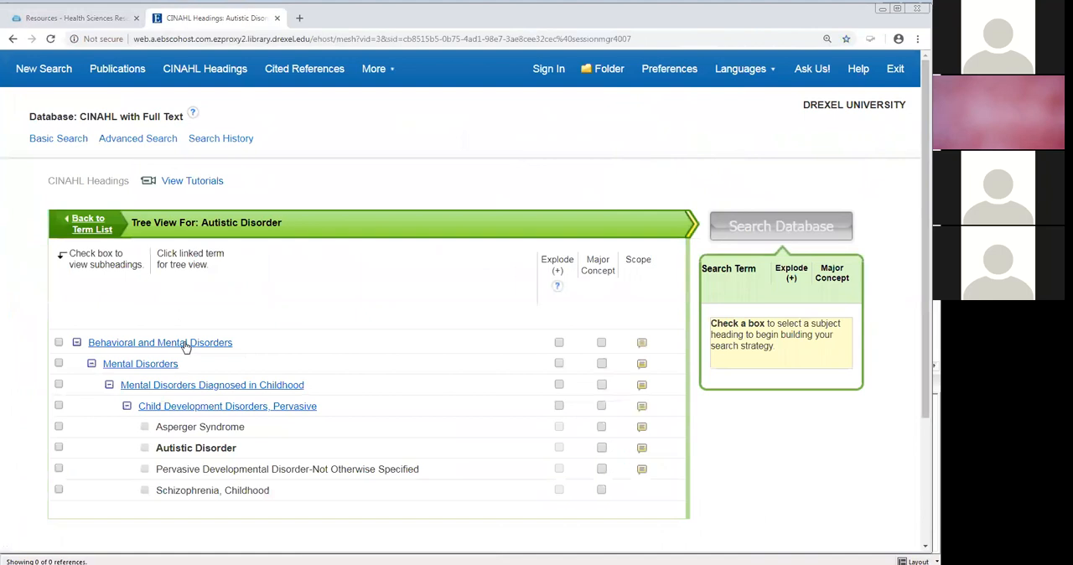
left_click(58, 448)
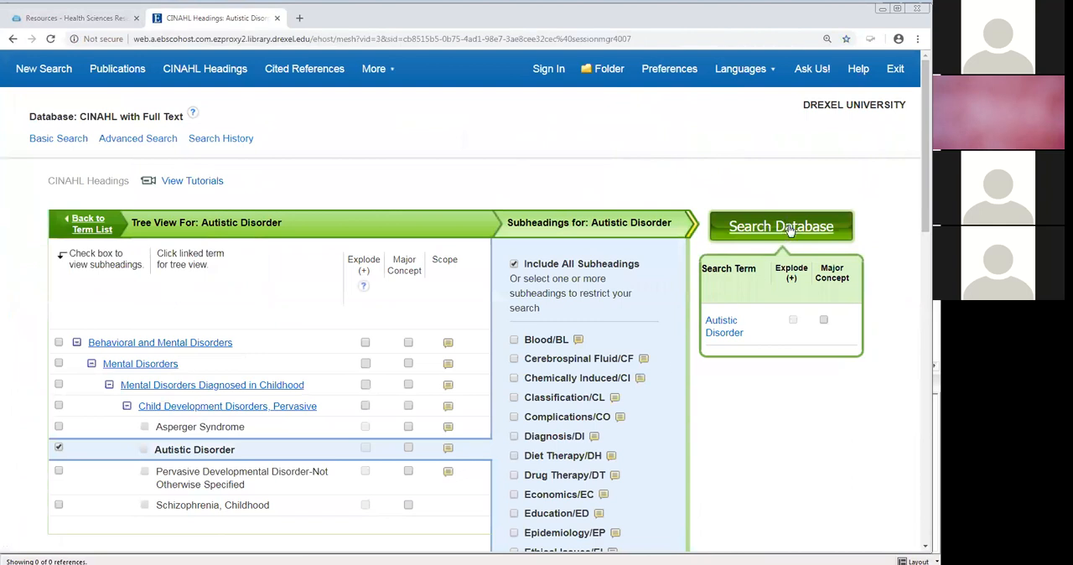
left_click(823, 319)
left_click(779, 226)
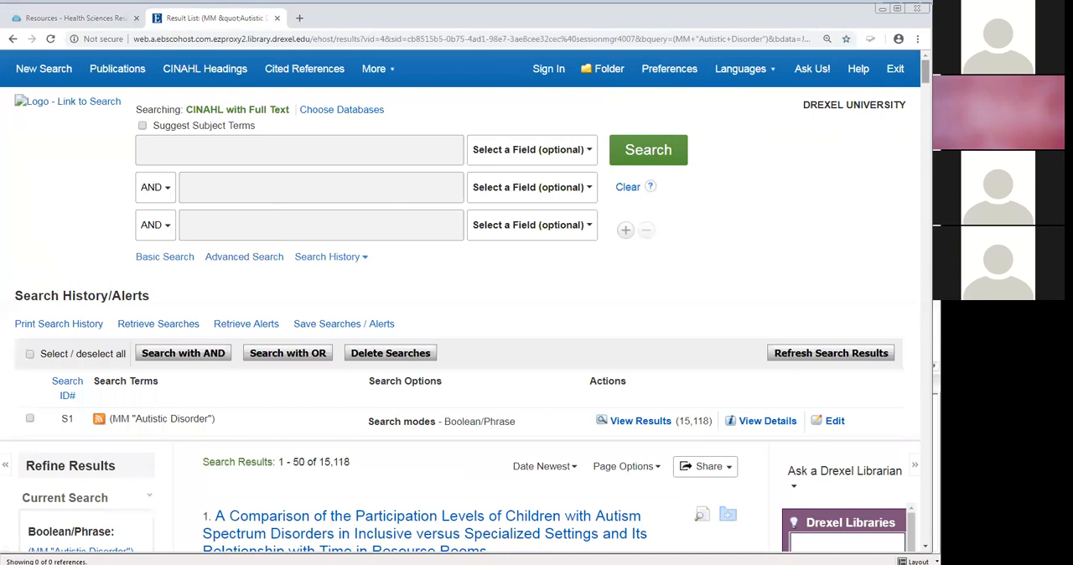
- Find result 8, "Using Computer-Assisted Instruction to Teach Science Vocabulary...", in the result list and add it to the folder
scroll(925, 79, "down", 3)
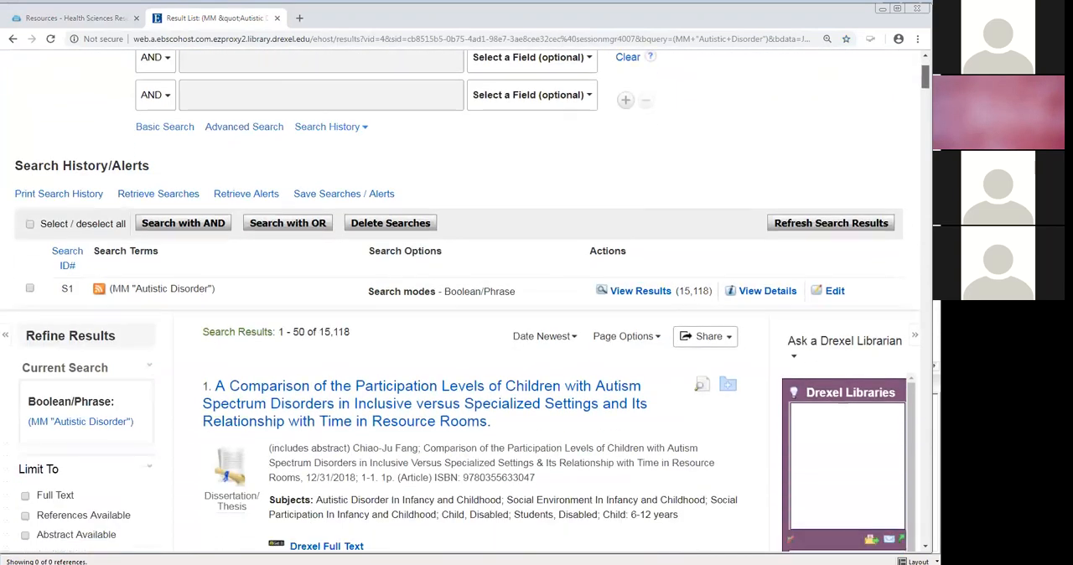
scroll(460, 301, "down", 4)
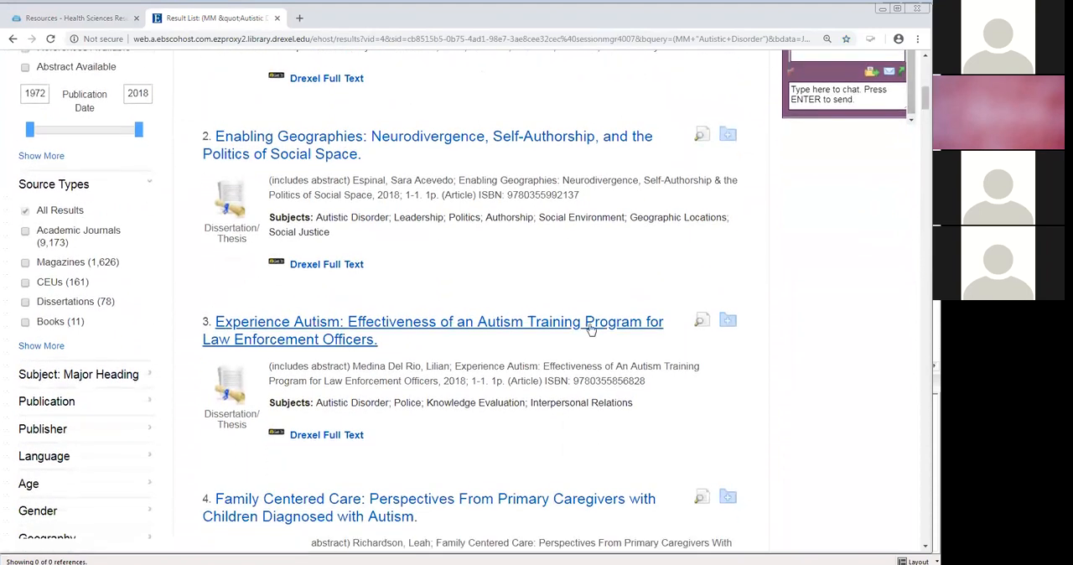
scroll(591, 326, "down", 1)
scroll(591, 325, "down", 1)
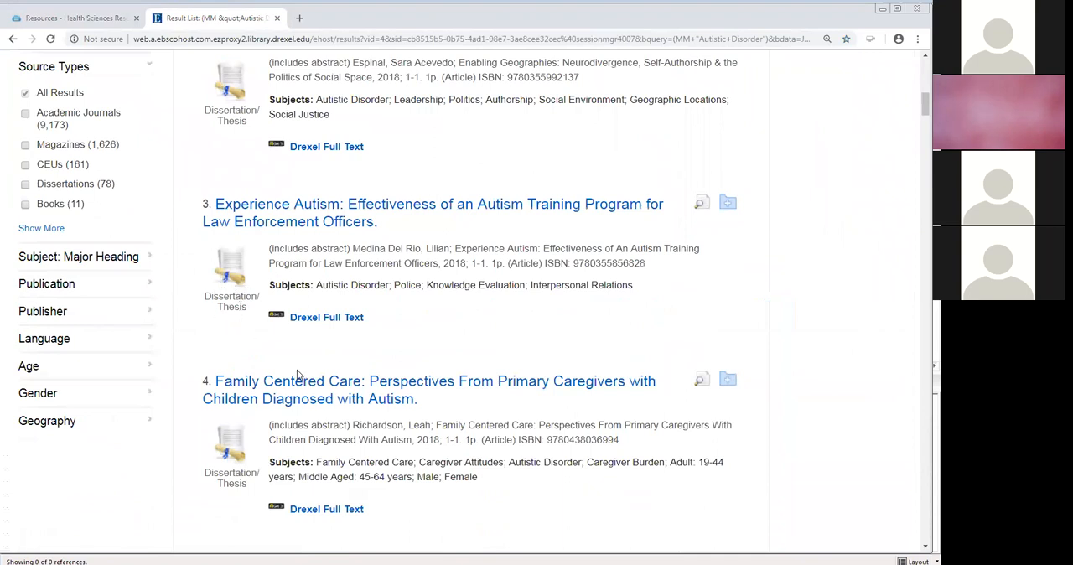
scroll(297, 370, "down", 1)
scroll(297, 370, "down", 5)
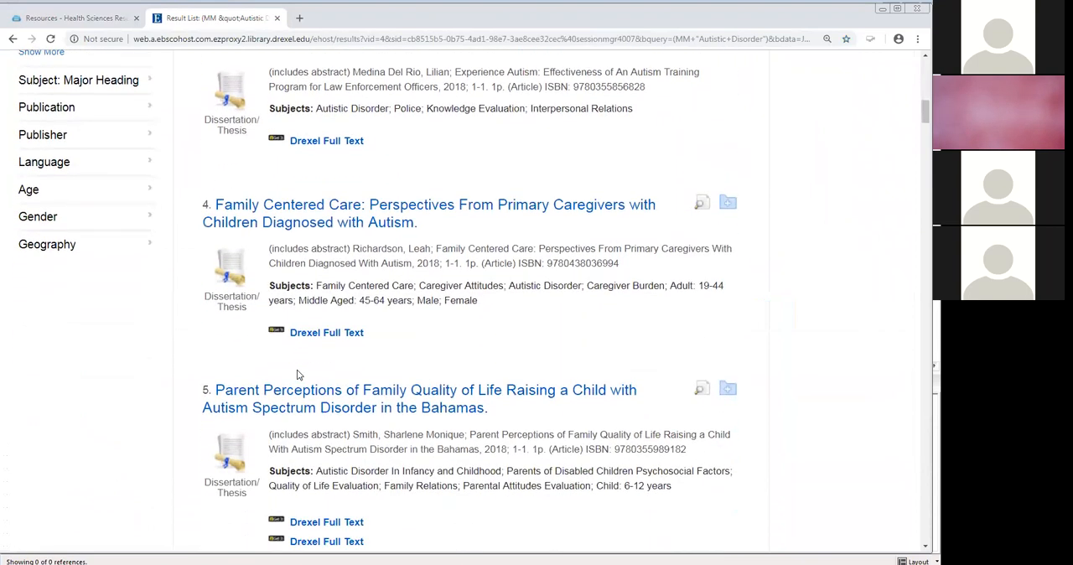
scroll(296, 370, "down", 4)
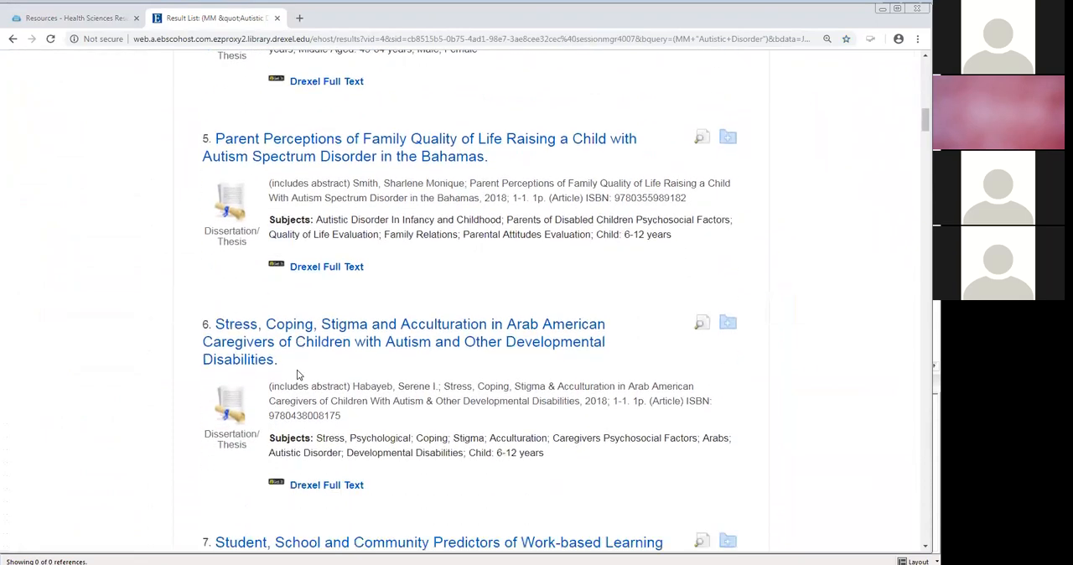
scroll(297, 370, "down", 5)
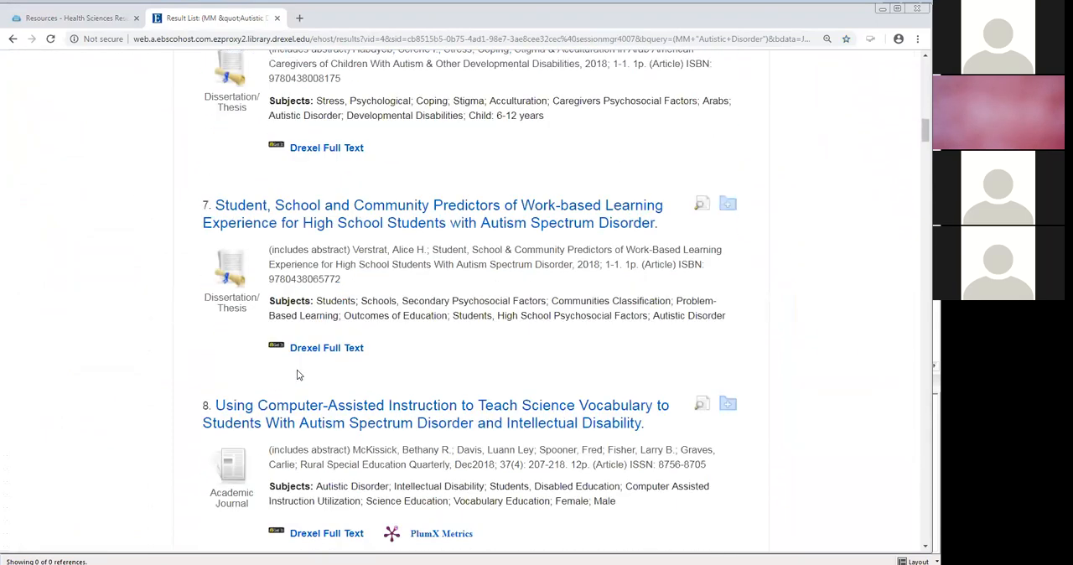
scroll(297, 370, "down", 3)
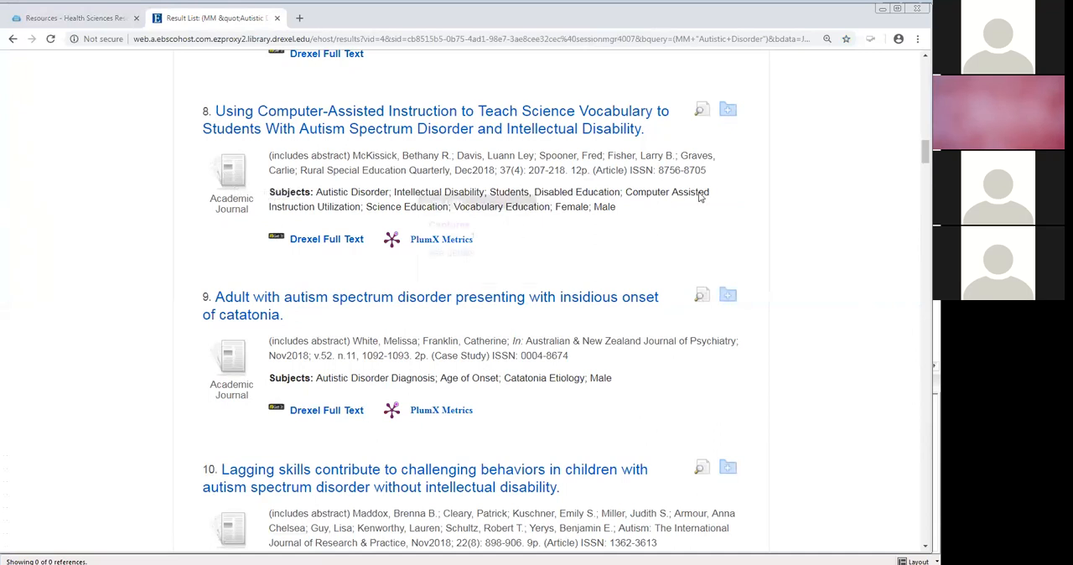
left_click(729, 113)
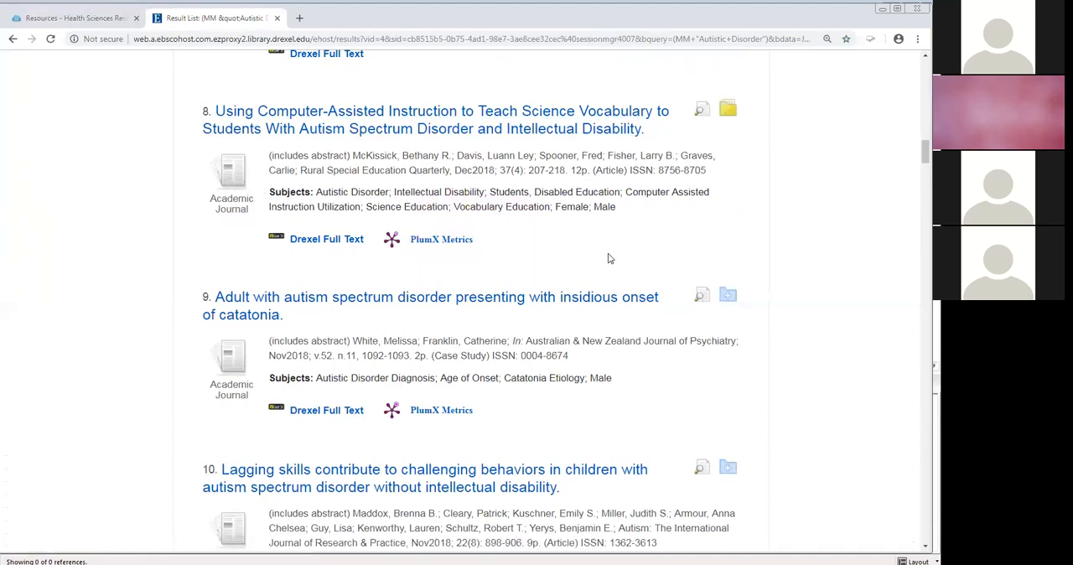
- Add result 10, "Lagging skills contribute to challenging behaviors...", and result 12, "Imagining Autism...", to the folder
scroll(609, 259, "down", 1)
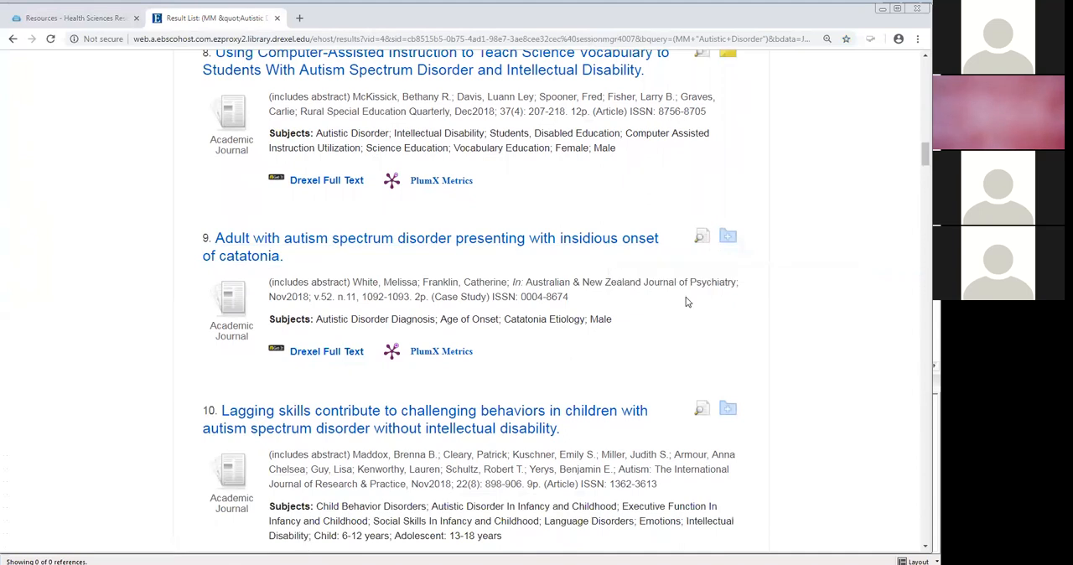
scroll(687, 302, "down", 1)
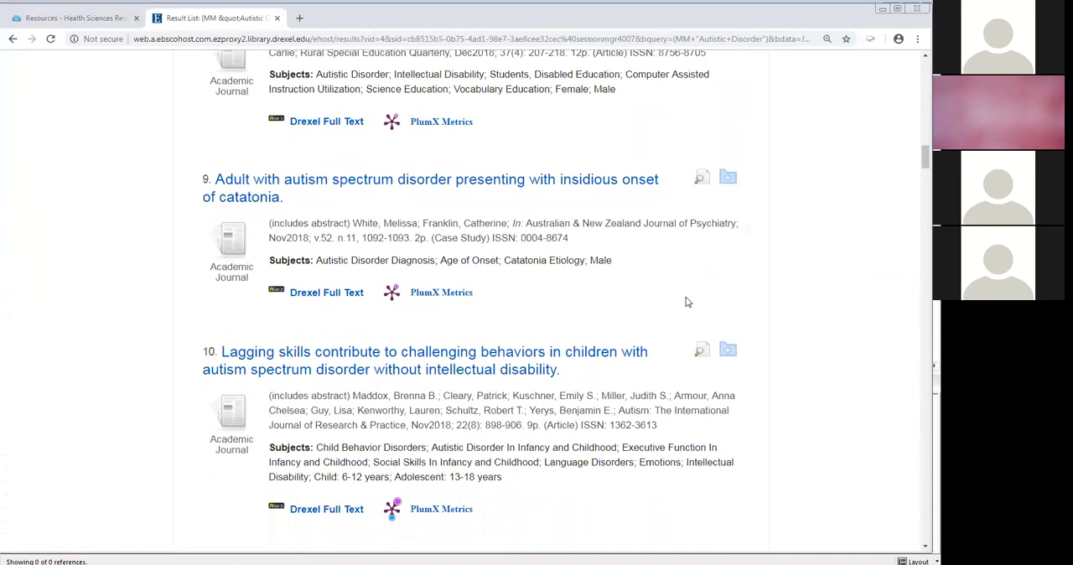
scroll(686, 307, "down", 1)
left_click(728, 293)
scroll(608, 355, "down", 3)
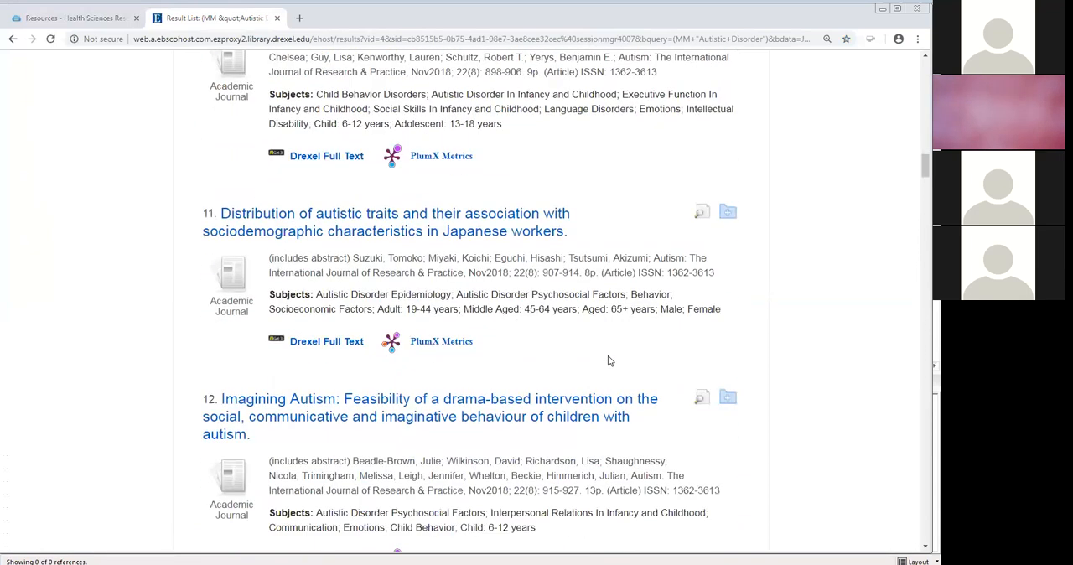
scroll(609, 360, "down", 1)
left_click(729, 340)
- Add result 13, on service experiences of women with autism, and result 14, "Characterizing psychiatric comorbidity...", to the folder
scroll(676, 390, "down", 1)
scroll(676, 391, "down", 2)
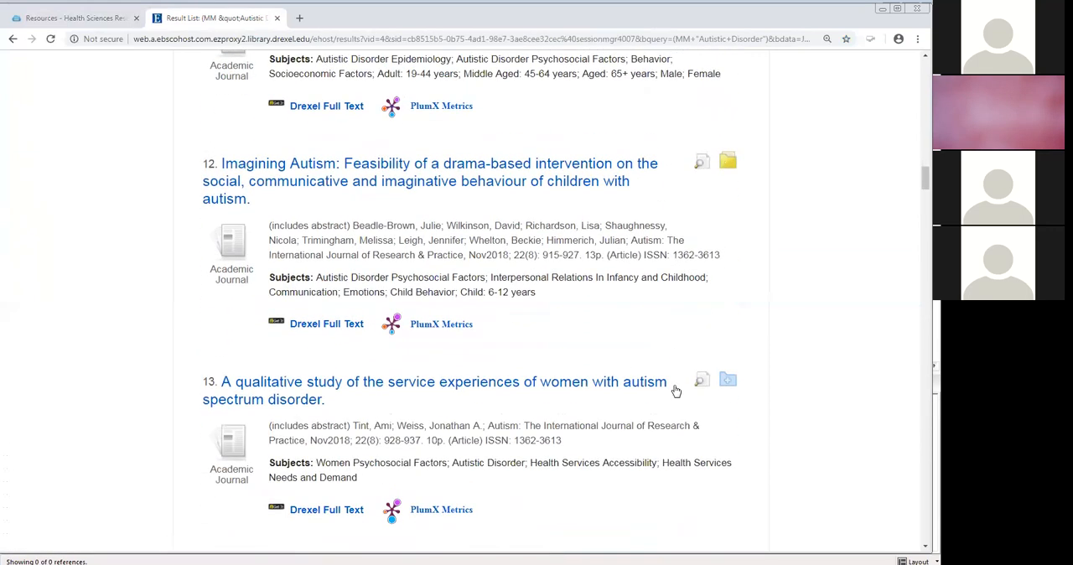
scroll(678, 388, "down", 1)
left_click(729, 324)
scroll(696, 395, "down", 1)
scroll(696, 396, "down", 1)
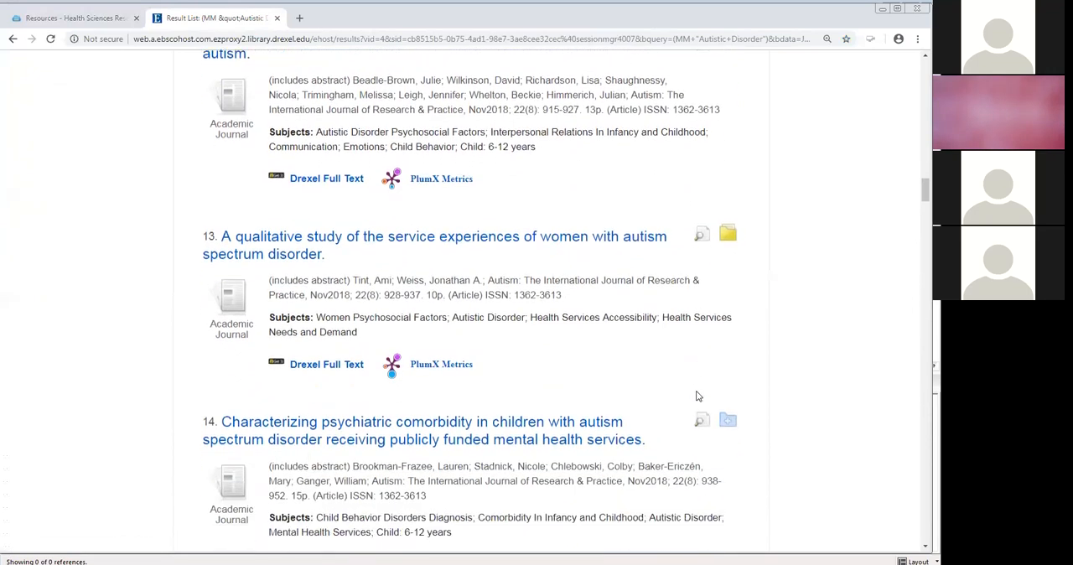
left_click(728, 391)
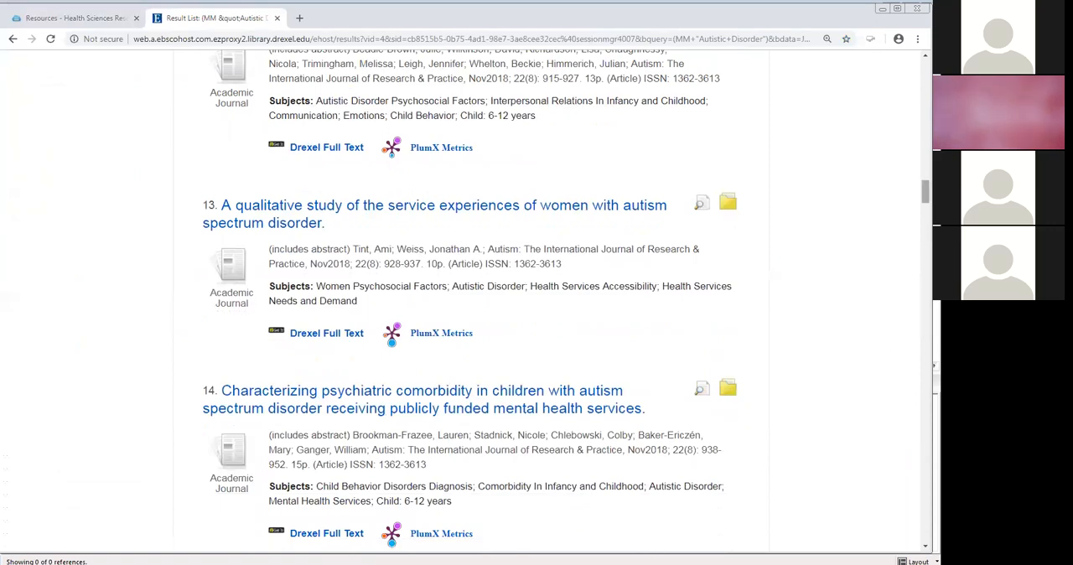
left_click_drag(925, 191, 925, 71)
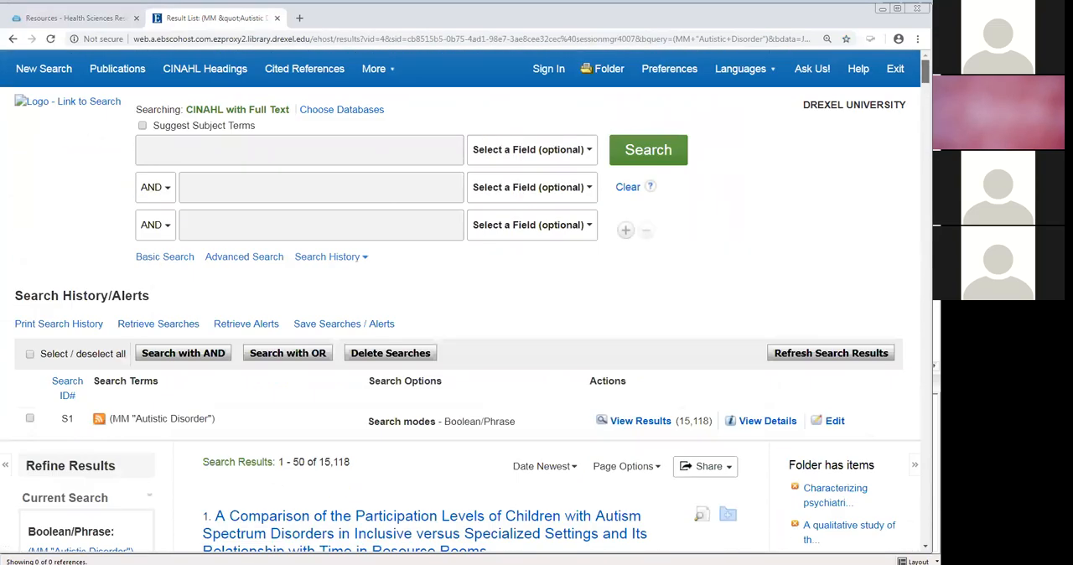
- Open the folder, select all the saved articles and bring up their export options
left_click(609, 69)
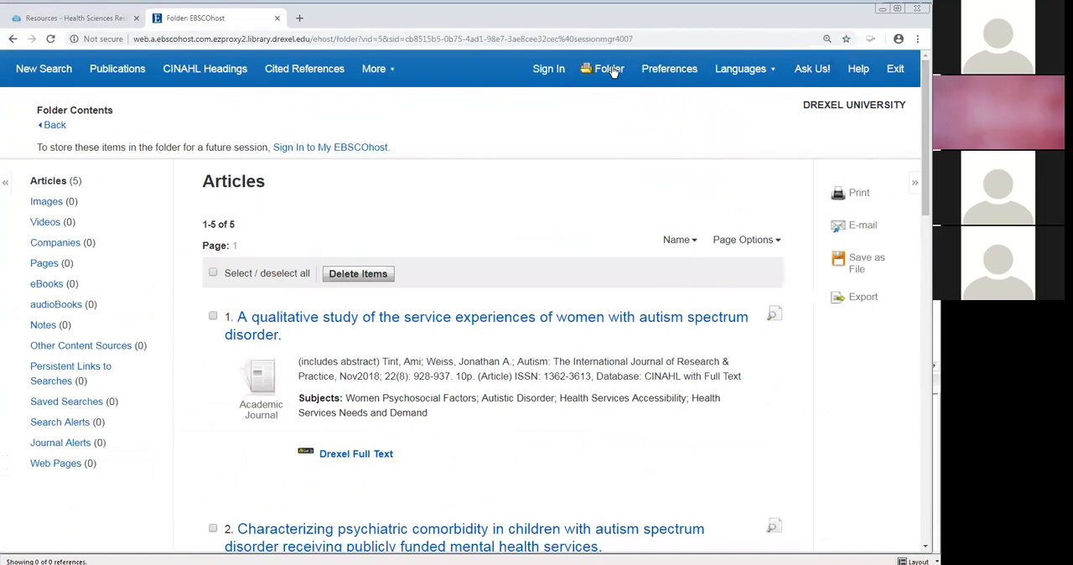
left_click(214, 274)
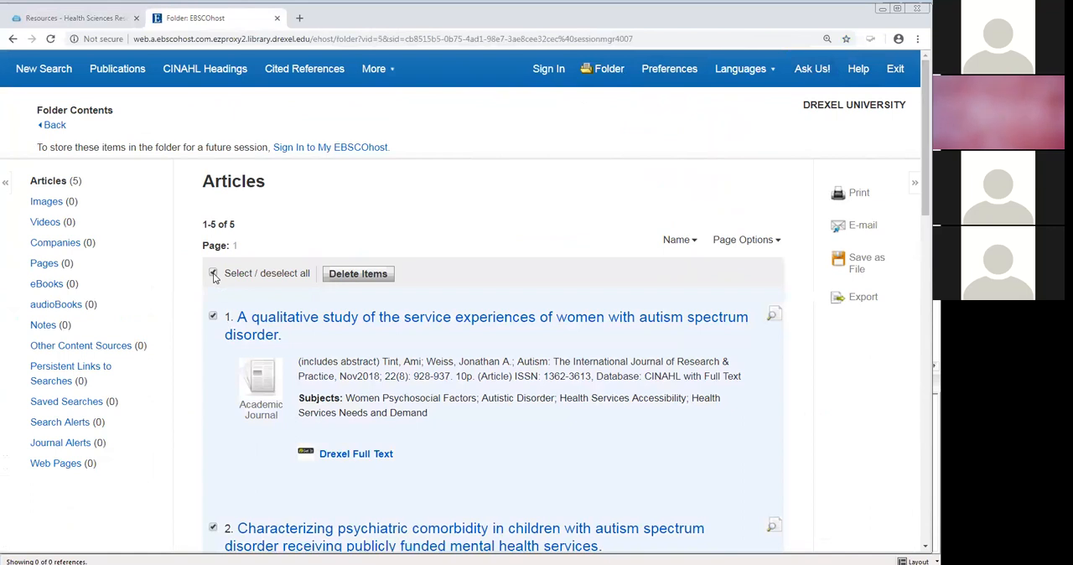
left_click(864, 299)
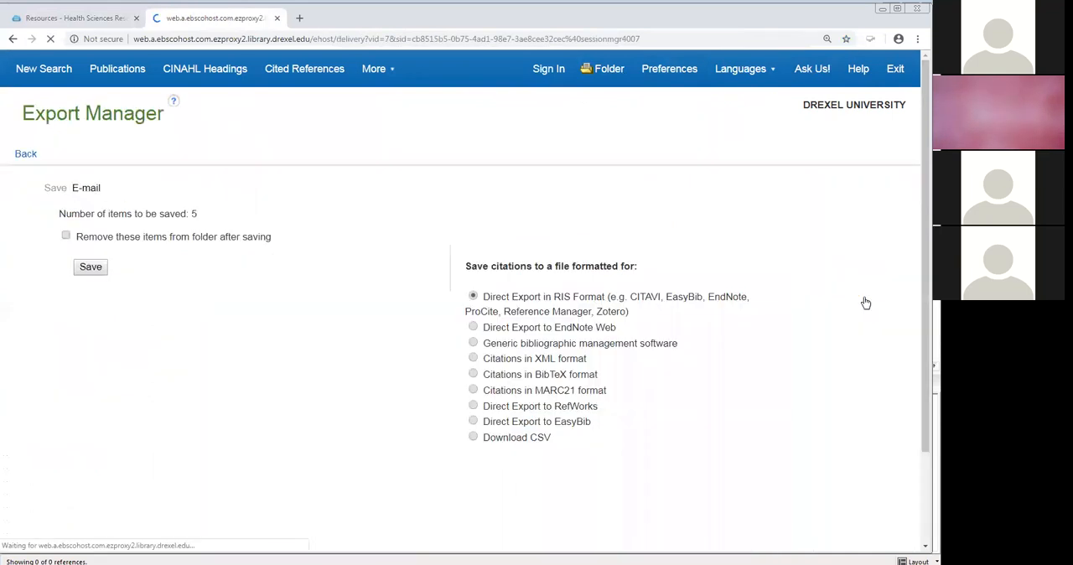
- Save the citations with Direct Export in RIS Format and open delivery (19).ris with EndNote as the export destination
left_click_drag(640, 312, 484, 300)
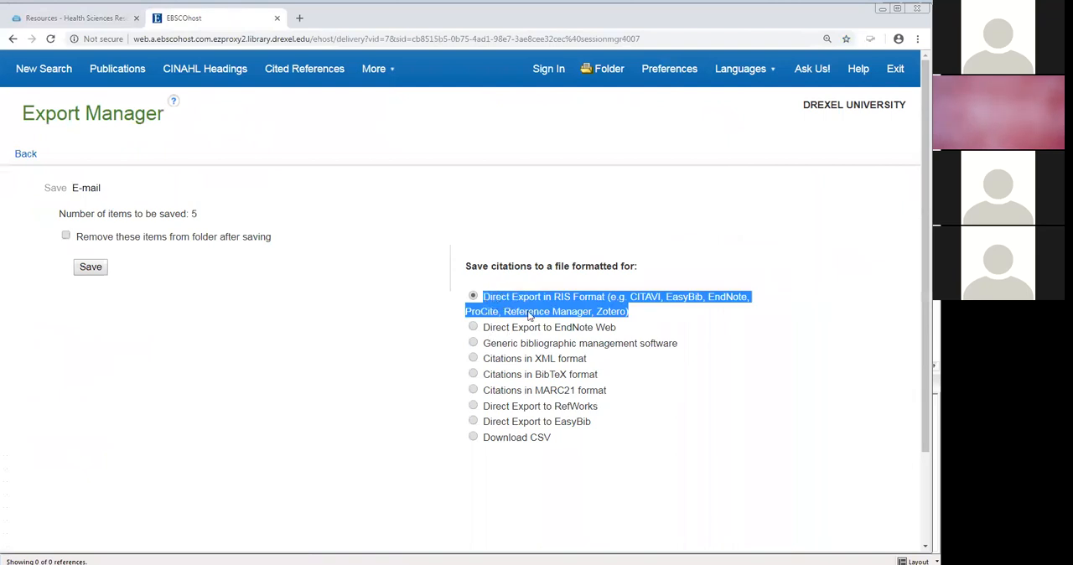
left_click(723, 327)
left_click_drag(710, 300, 746, 302)
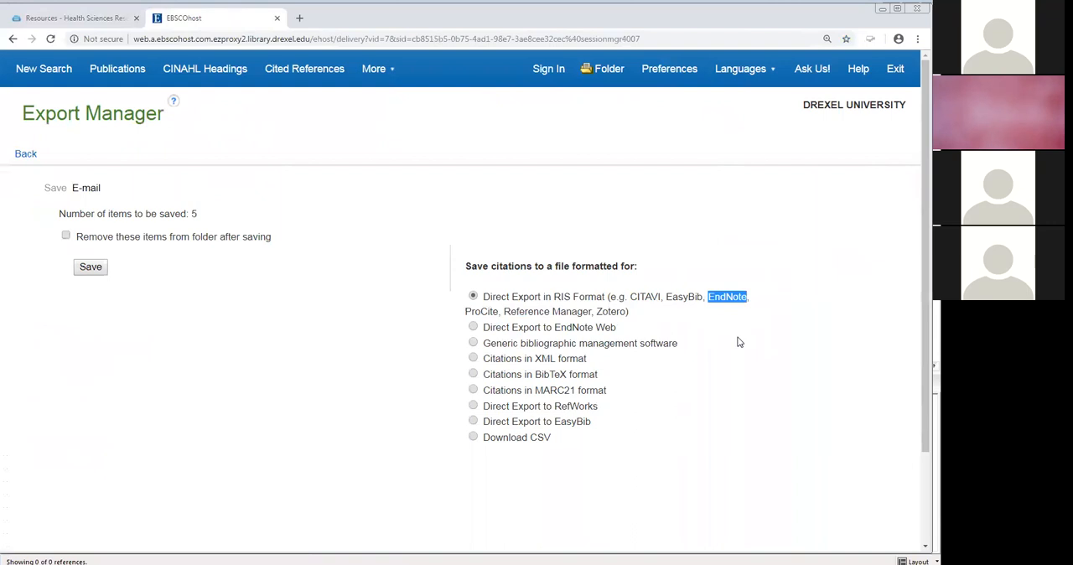
left_click(98, 271)
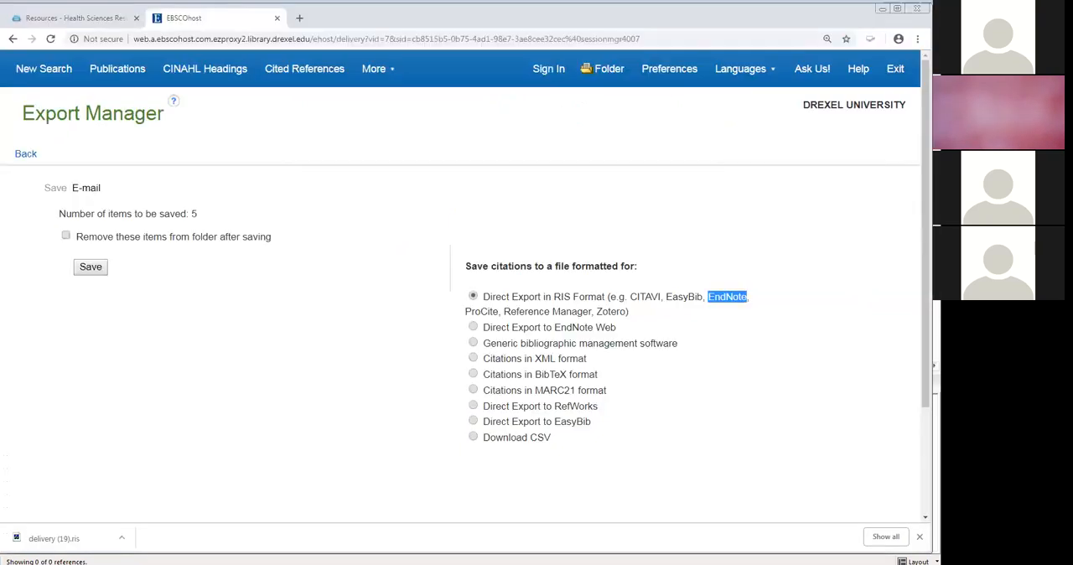
left_click(61, 542)
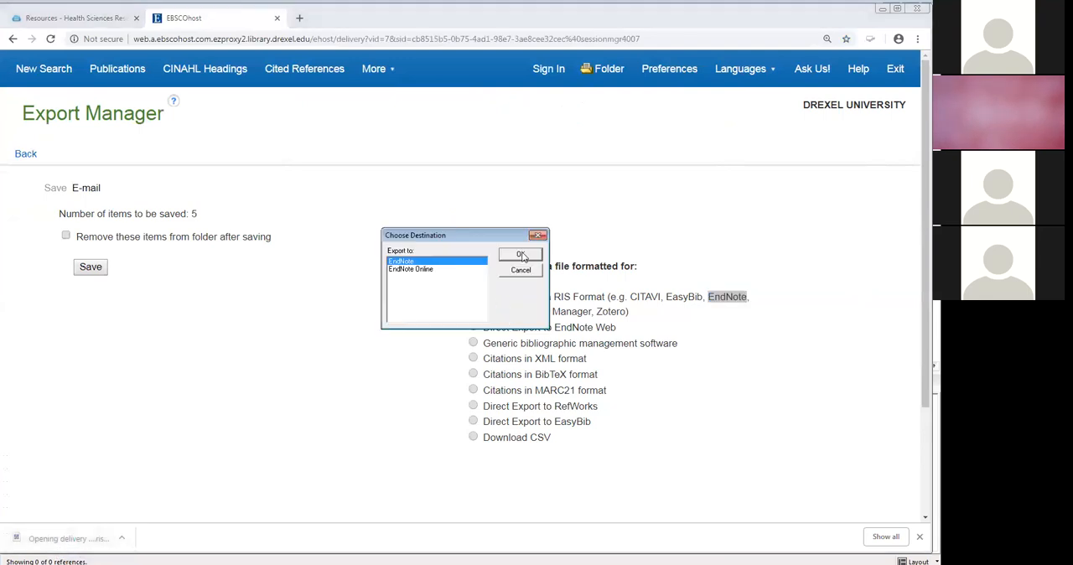
left_click(521, 255)
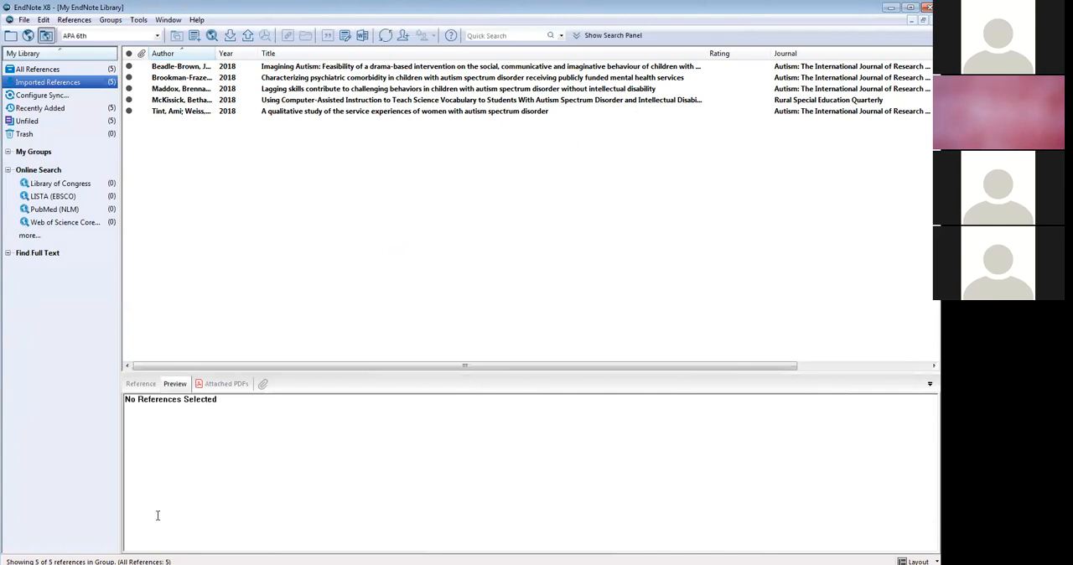
left_click(24, 20)
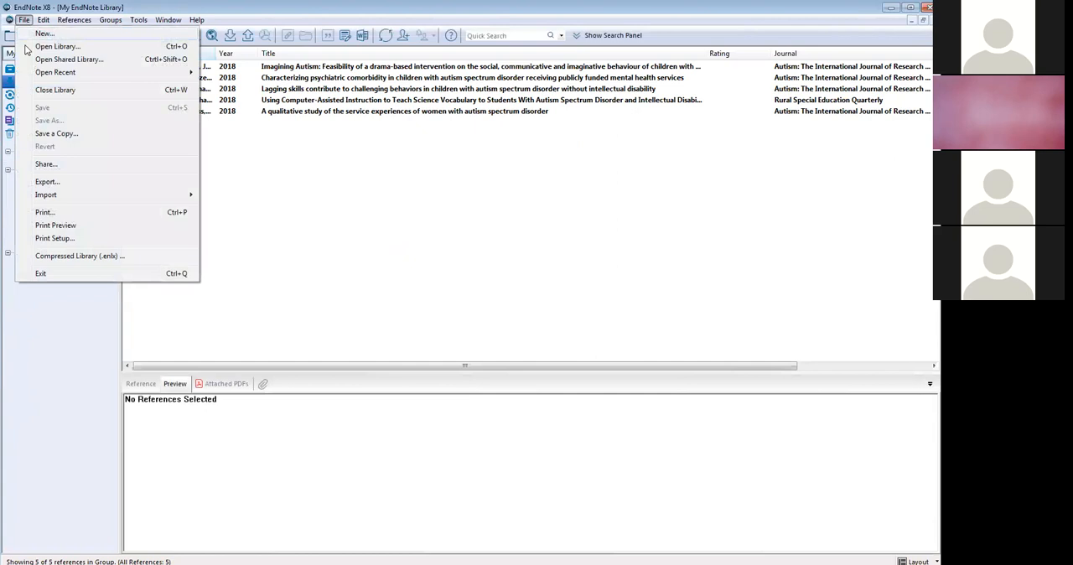
mouse_move(64, 200)
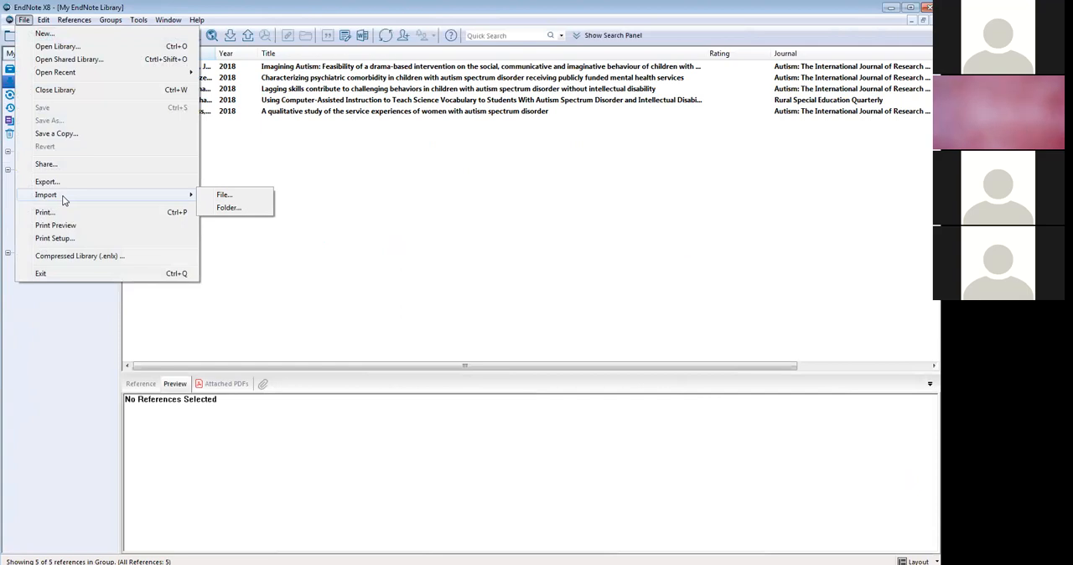
left_click(326, 287)
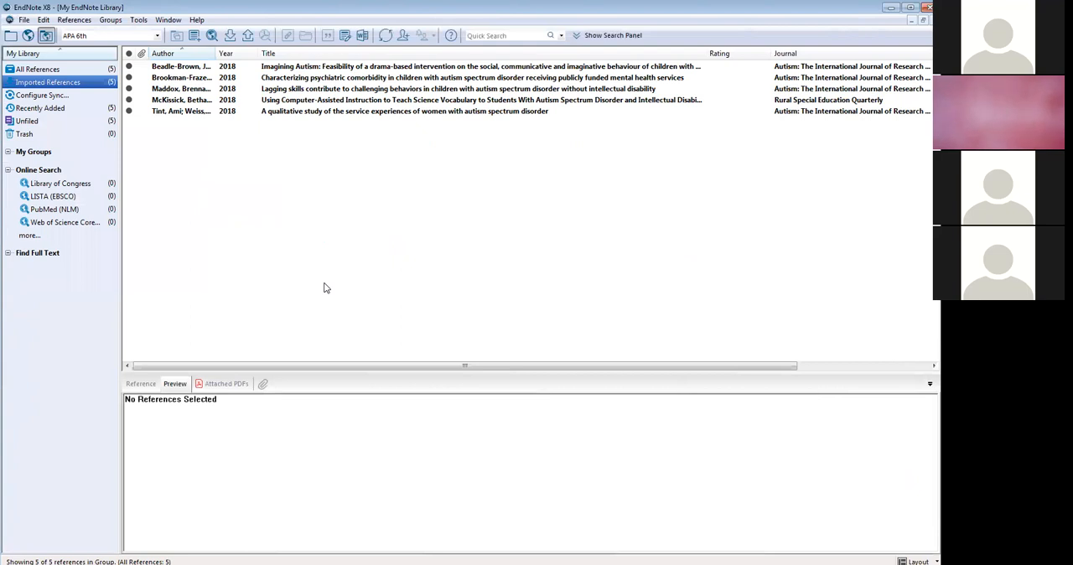
- Select all five imported references, from "Imagining Autism" to "A qualitative study", and start Find Full Text for them
left_click(340, 71)
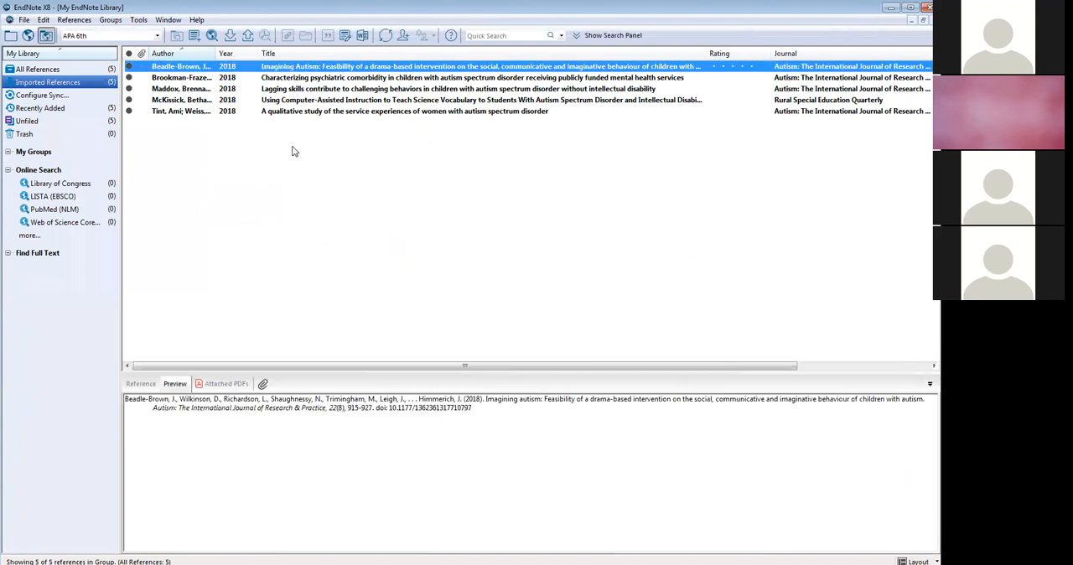
left_click(305, 115, "shift")
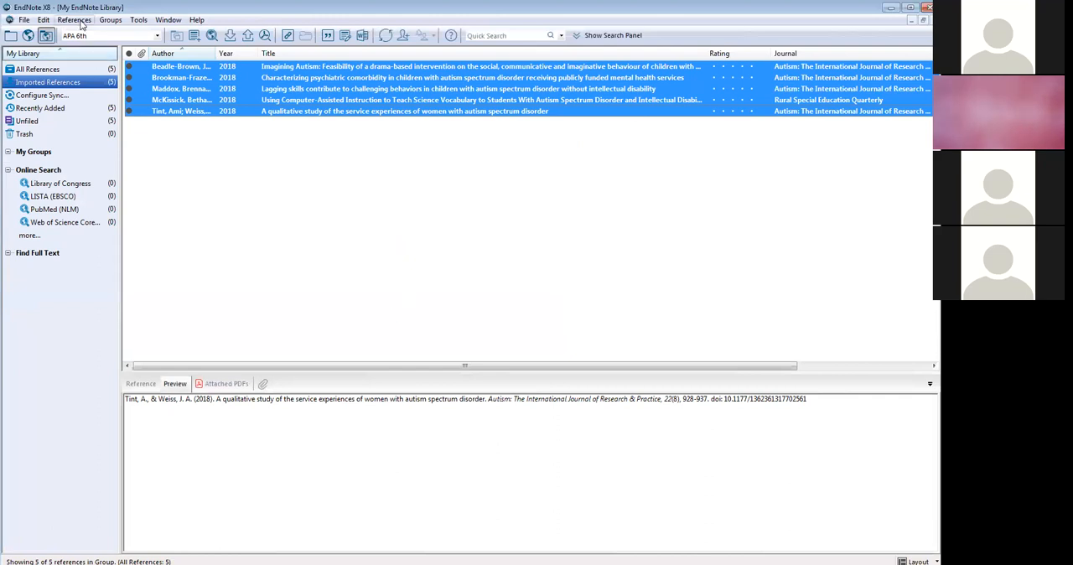
left_click(75, 20)
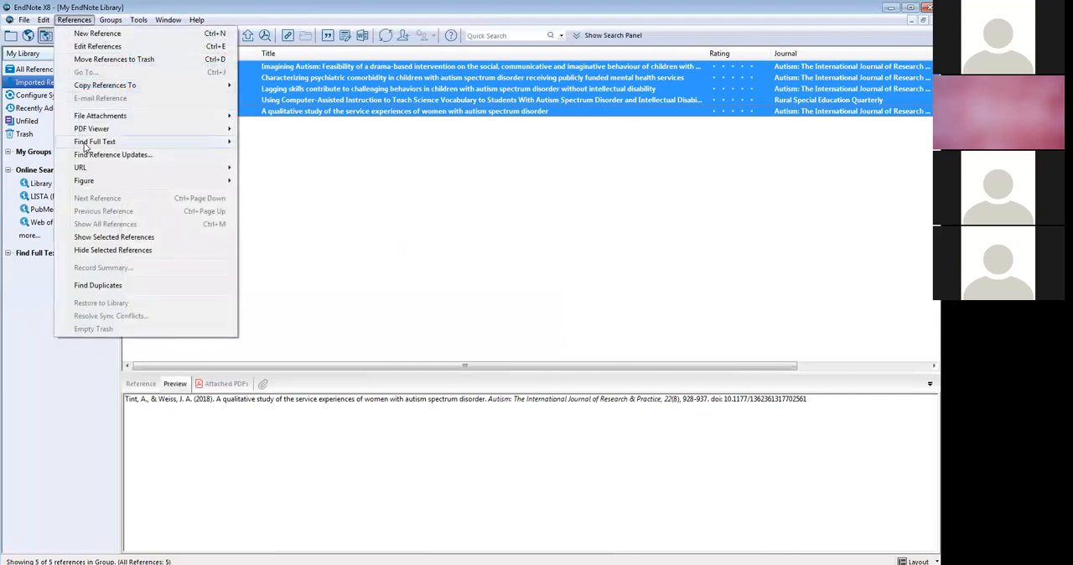
mouse_move(84, 144)
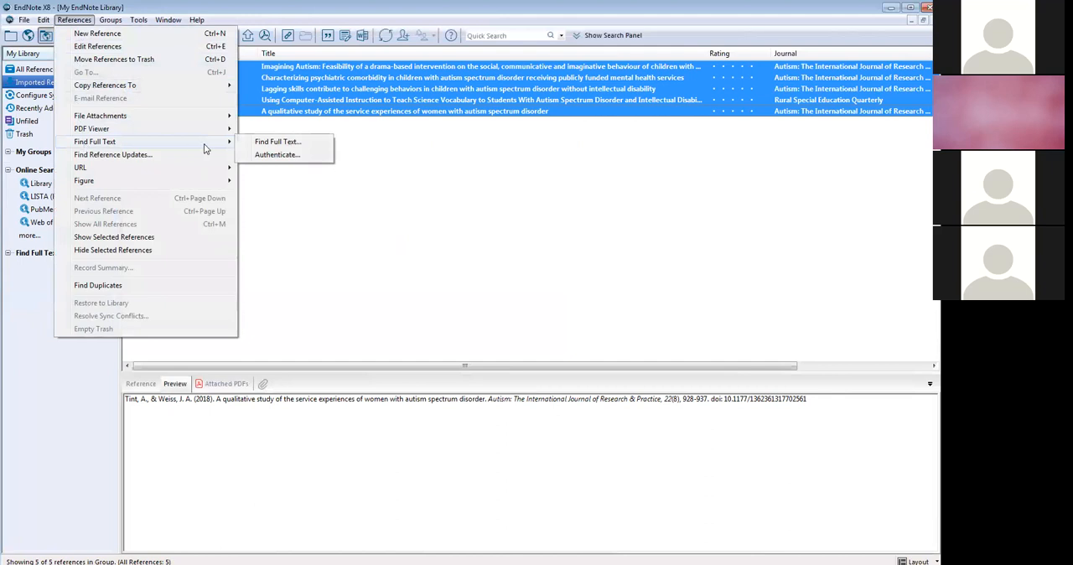
left_click(286, 143)
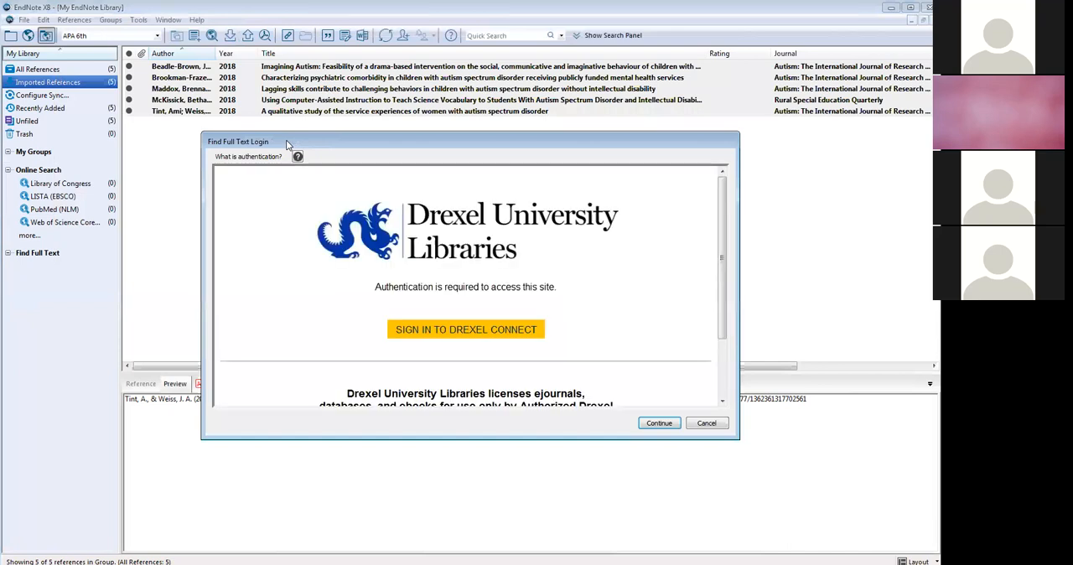
- Open the Drexel Connect sign-in from the Find Full Text login and submit the user ID and account password
left_click(443, 331)
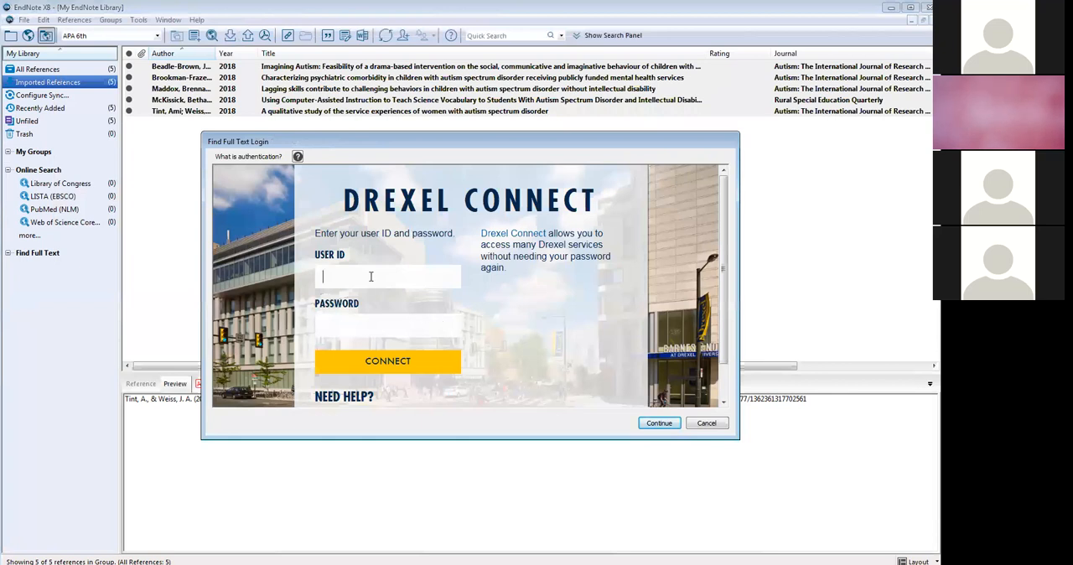
type("gc24")
key("Tab")
type("***********")
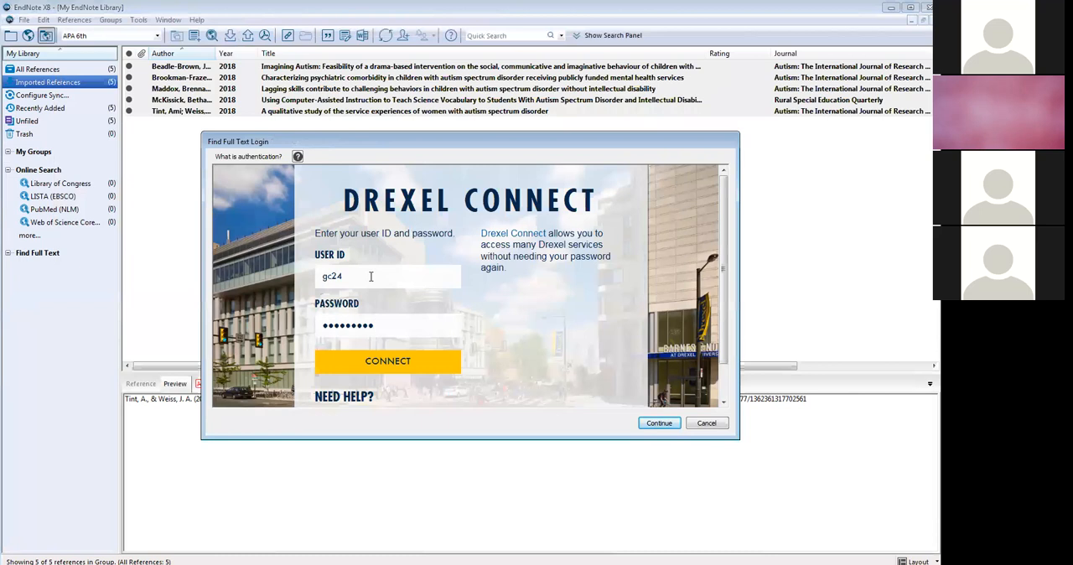
left_click(412, 364)
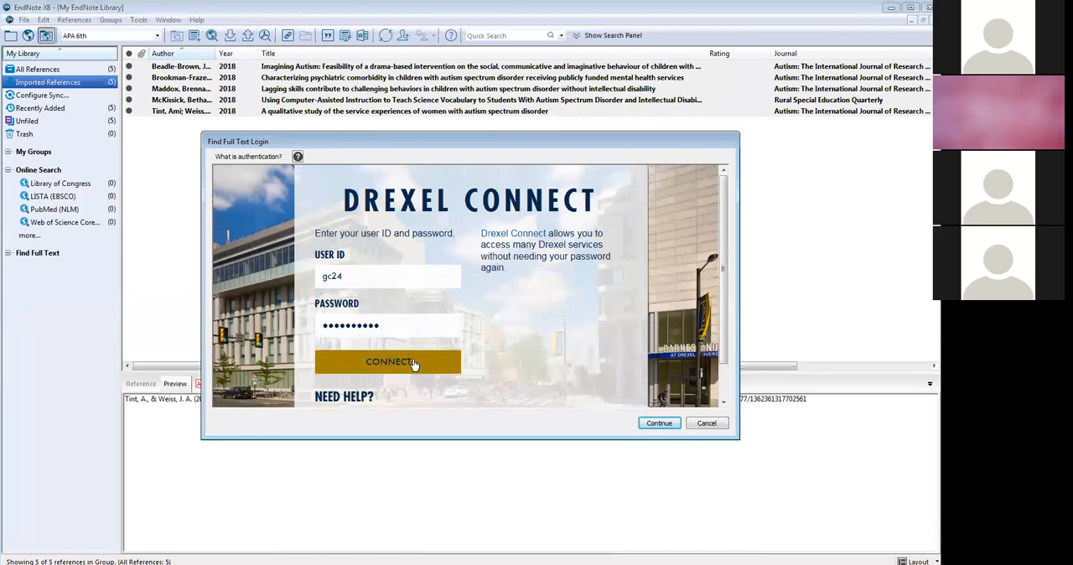
- Re-enter the Drexel Connect account password, connect, and continue with the full-text search
left_click(387, 361)
type("***********")
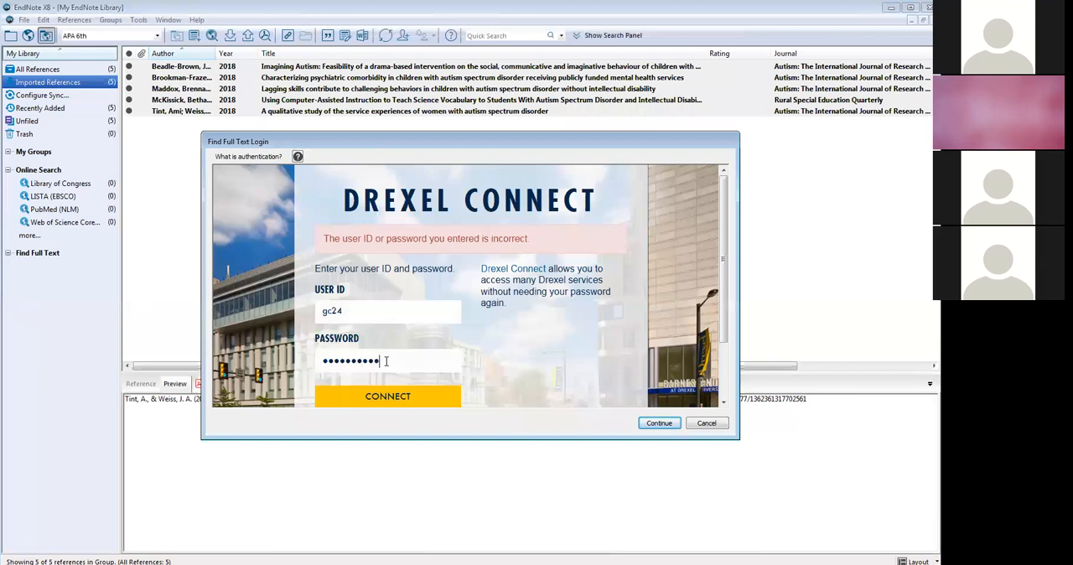
left_click(396, 395)
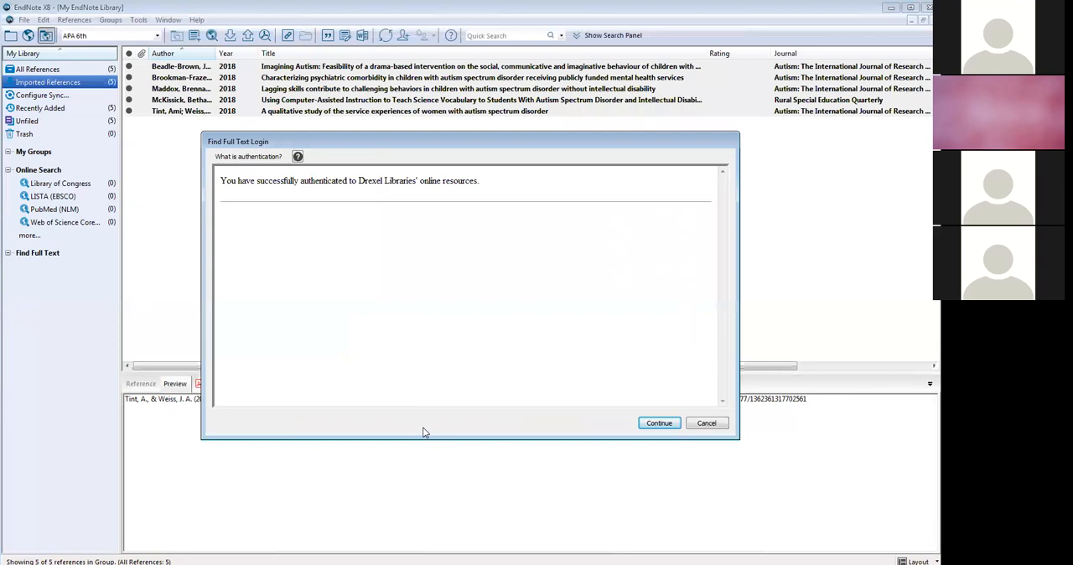
left_click(659, 423)
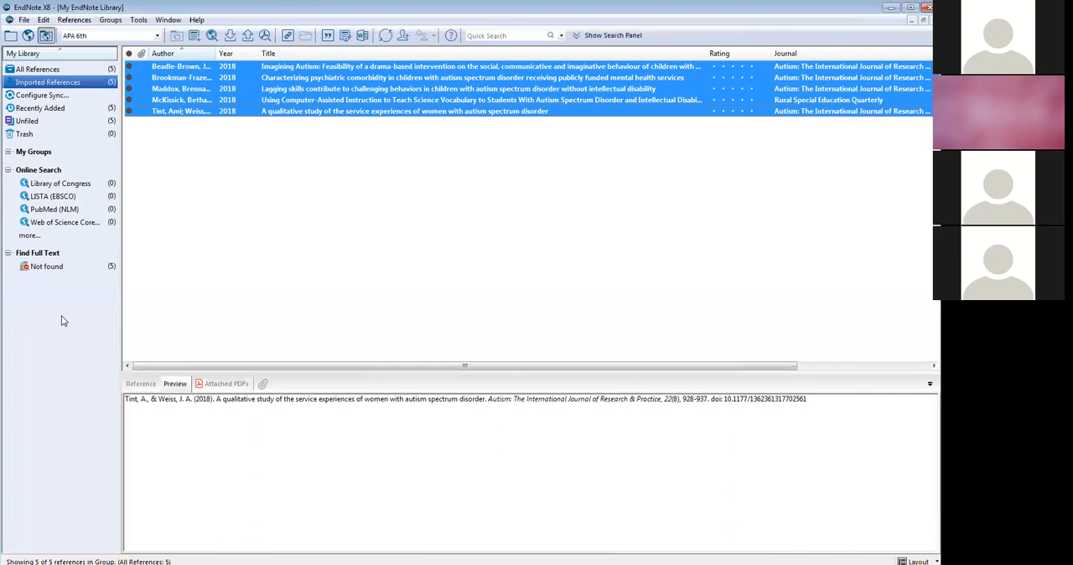
- Select only the "Imagining Autism: Feasibility of a drama-based intervention..." reference and open its OpenURL Link
left_click(90, 327)
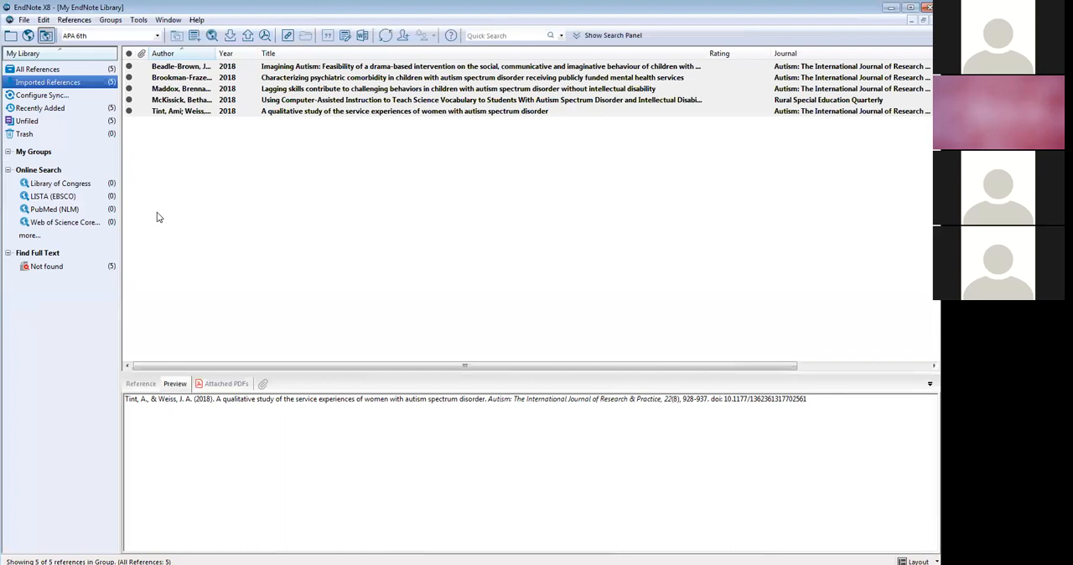
left_click(372, 70)
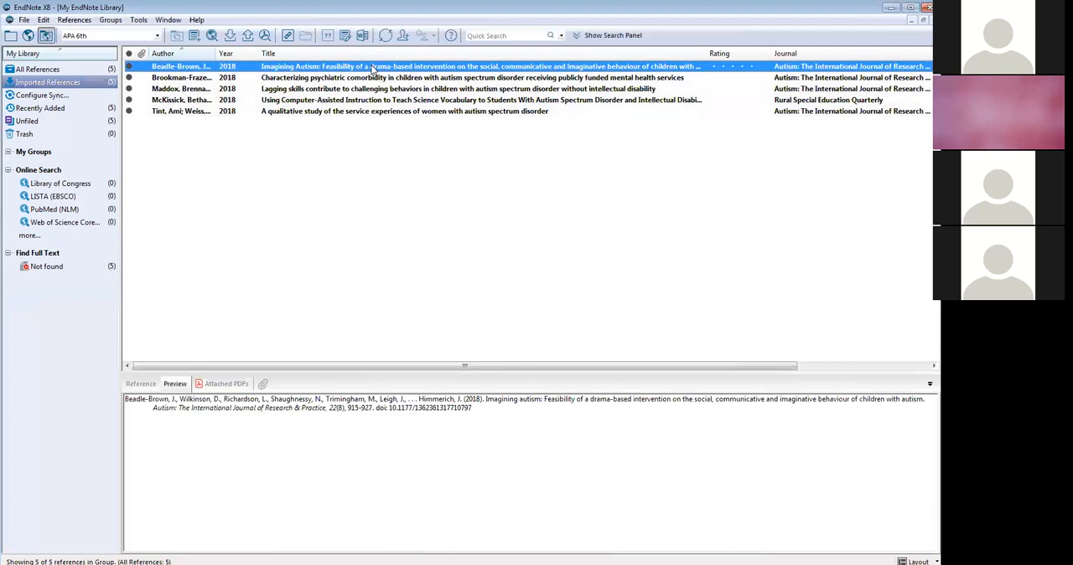
left_click(75, 21)
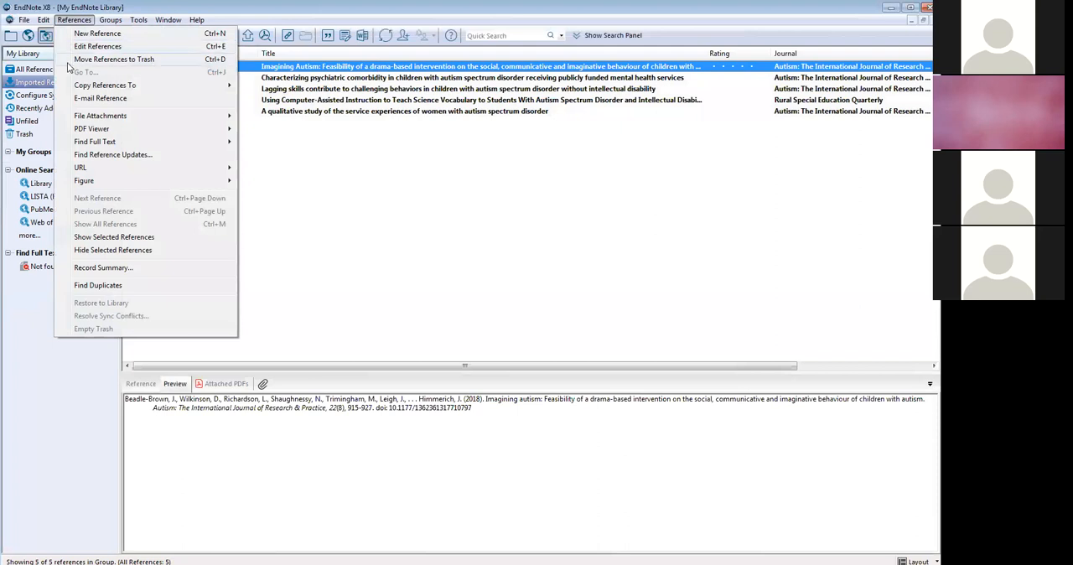
mouse_move(76, 146)
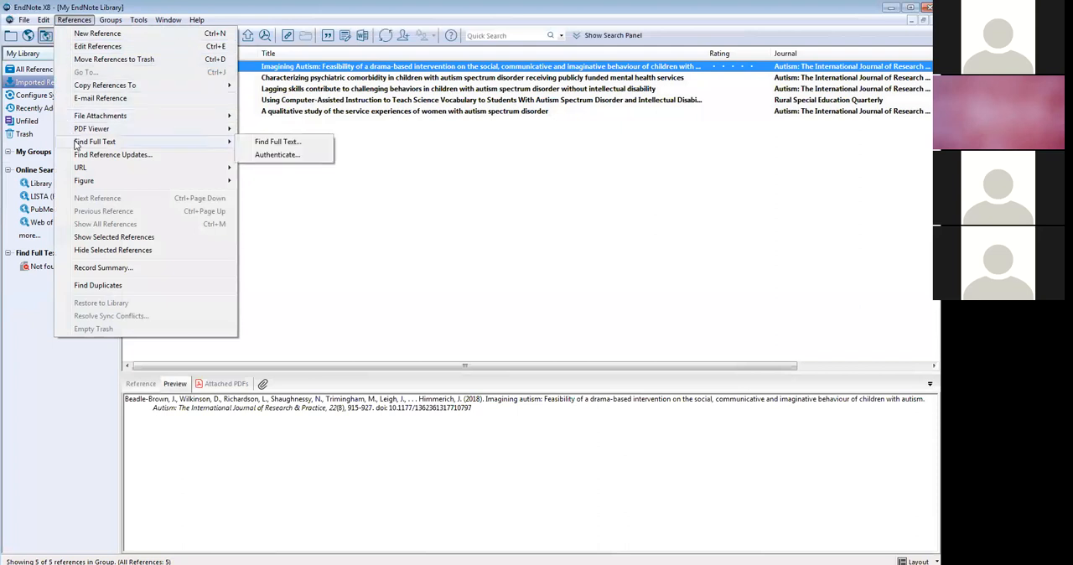
mouse_move(81, 170)
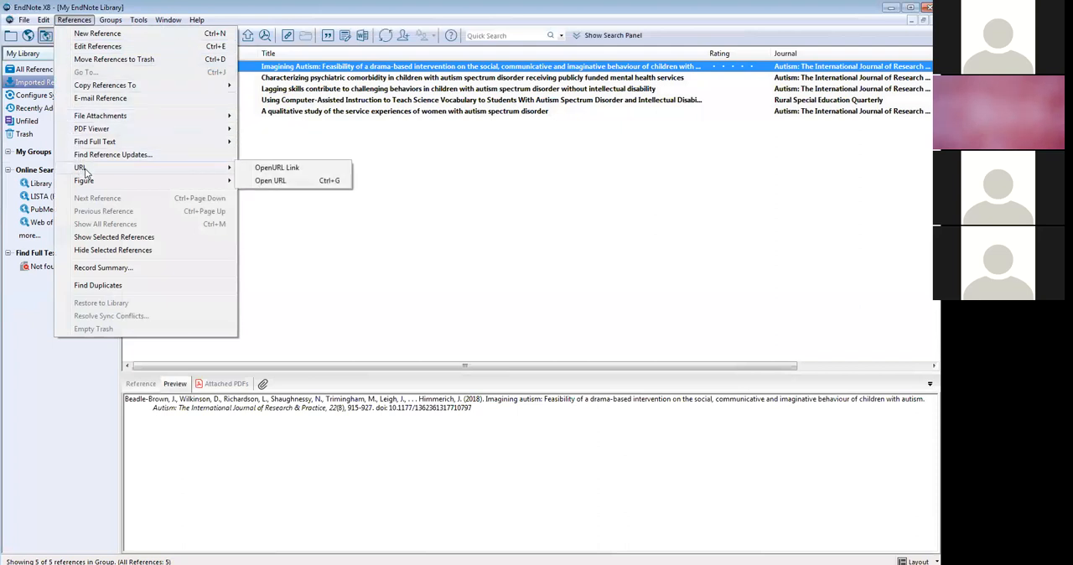
left_click(275, 167)
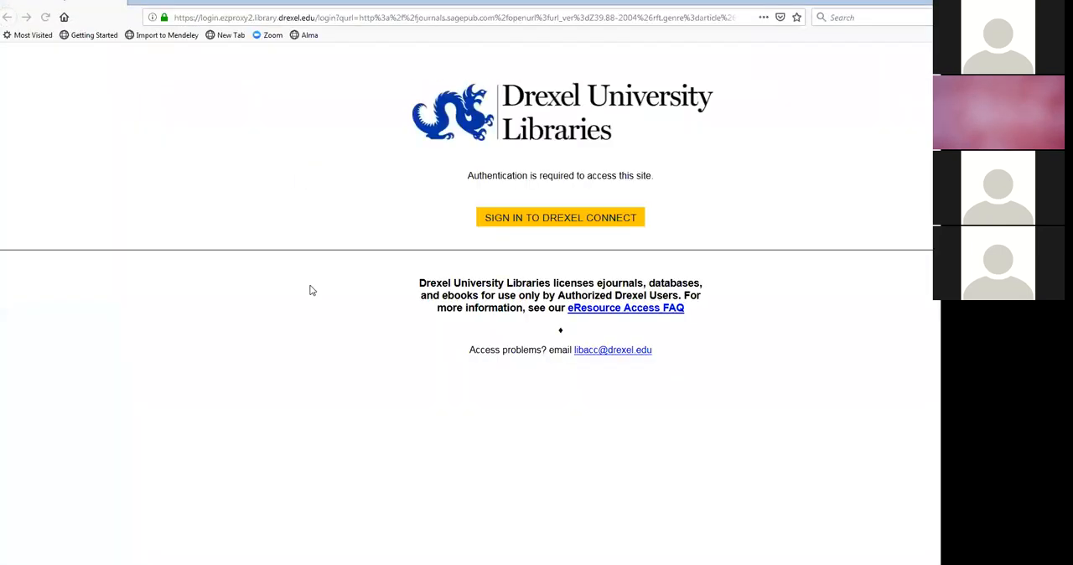
- Sign in to Drexel Connect with the user ID and account password, view the article's SAGE page, and close the browser window
left_click(603, 221)
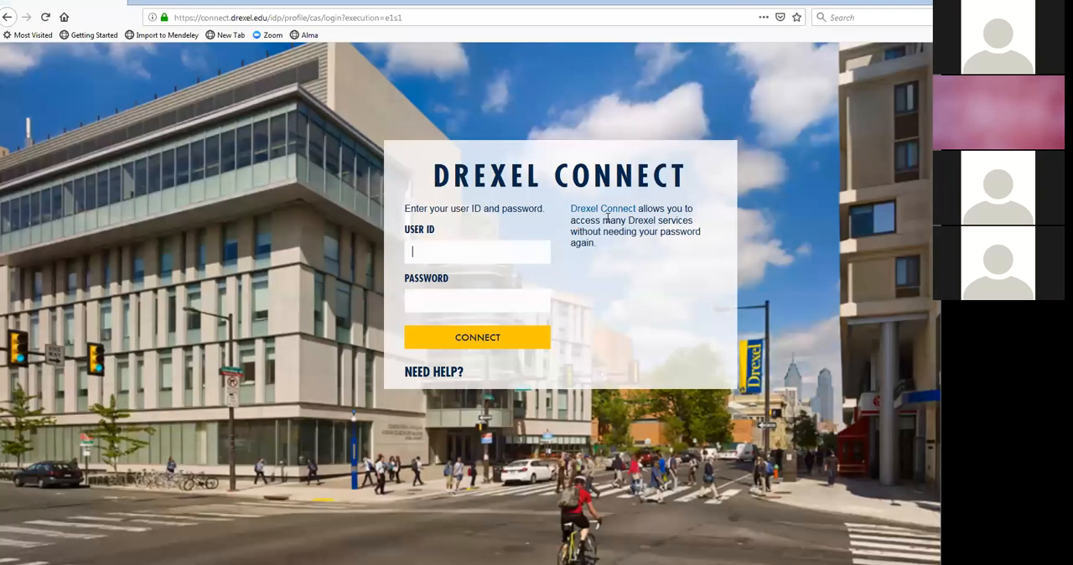
type("gc24")
key("Tab")
type("••••••••••")
key("Return")
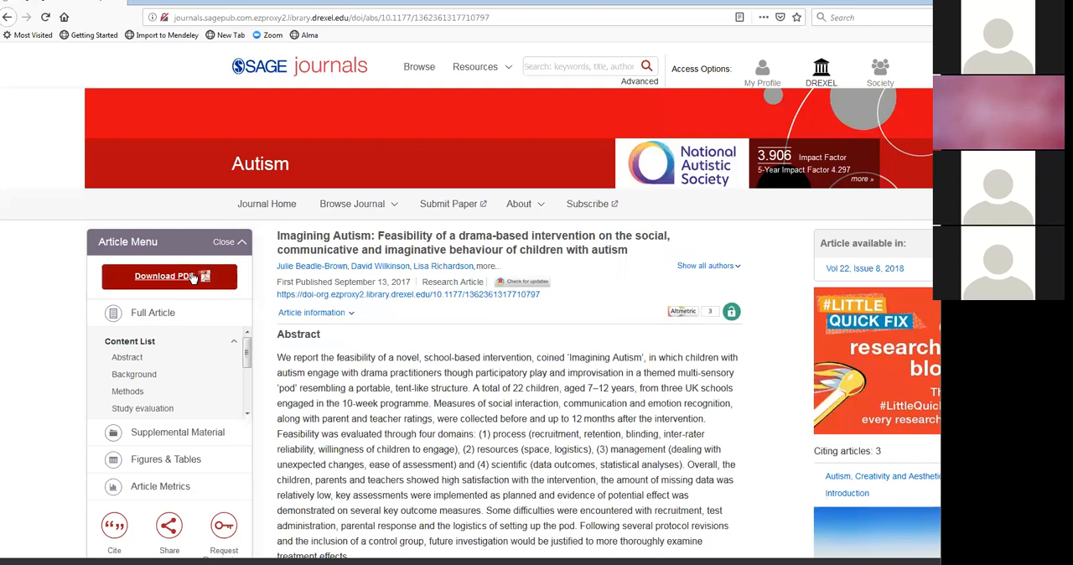
double_click(618, 9)
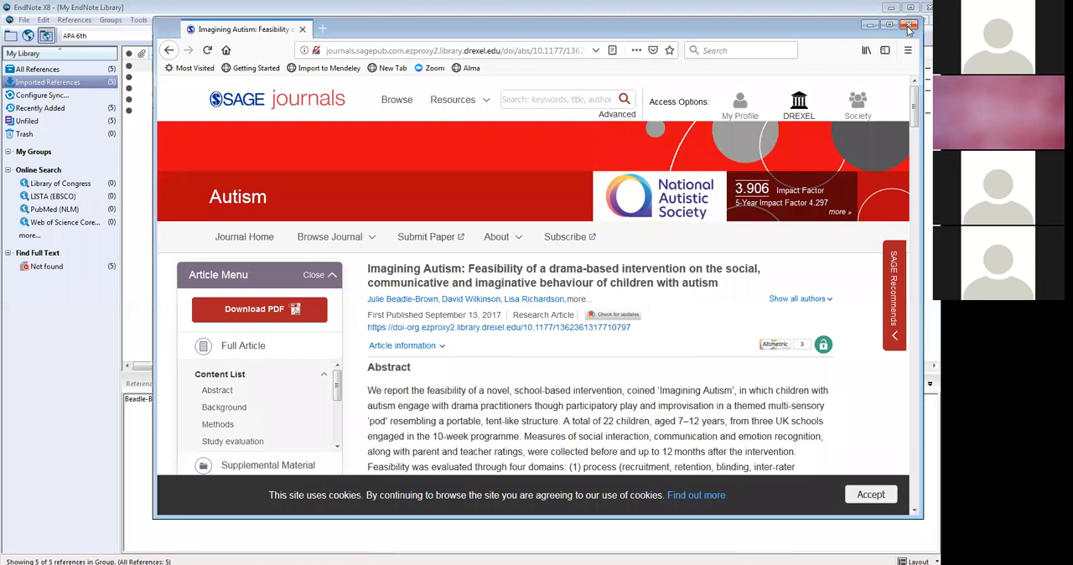
left_click(910, 26)
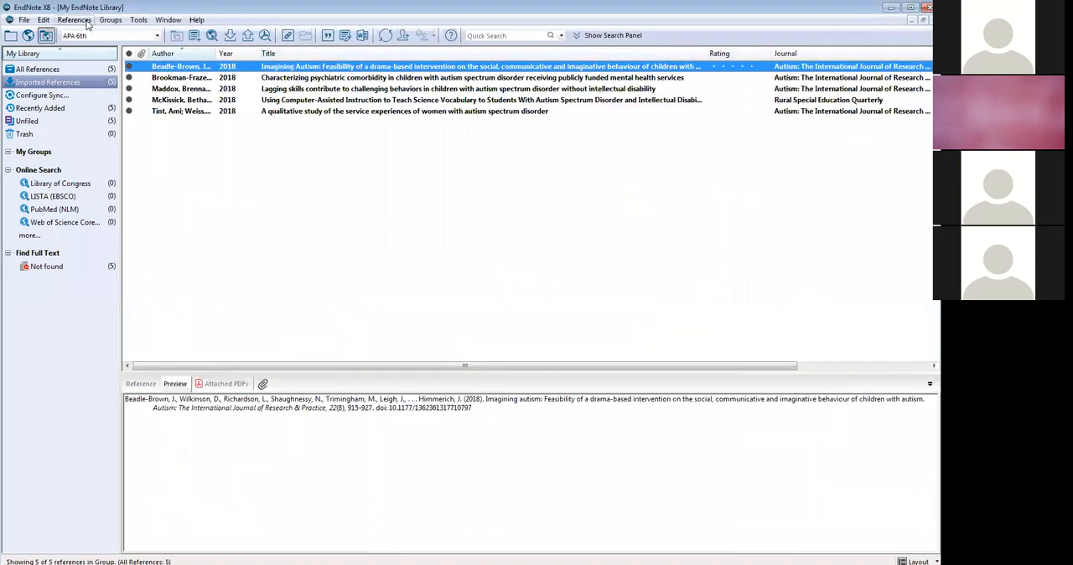
left_click(84, 20)
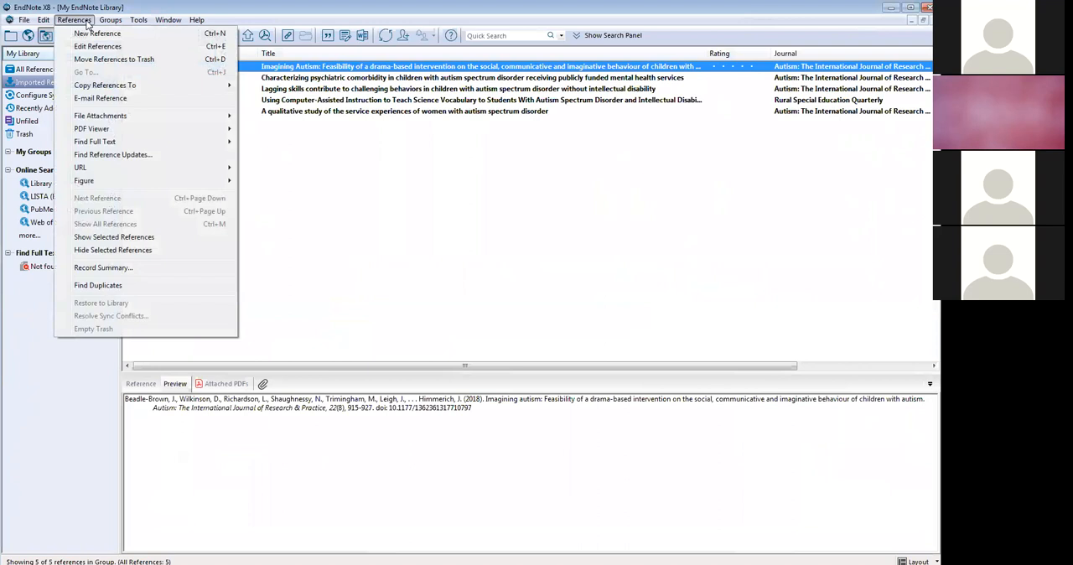
mouse_move(119, 118)
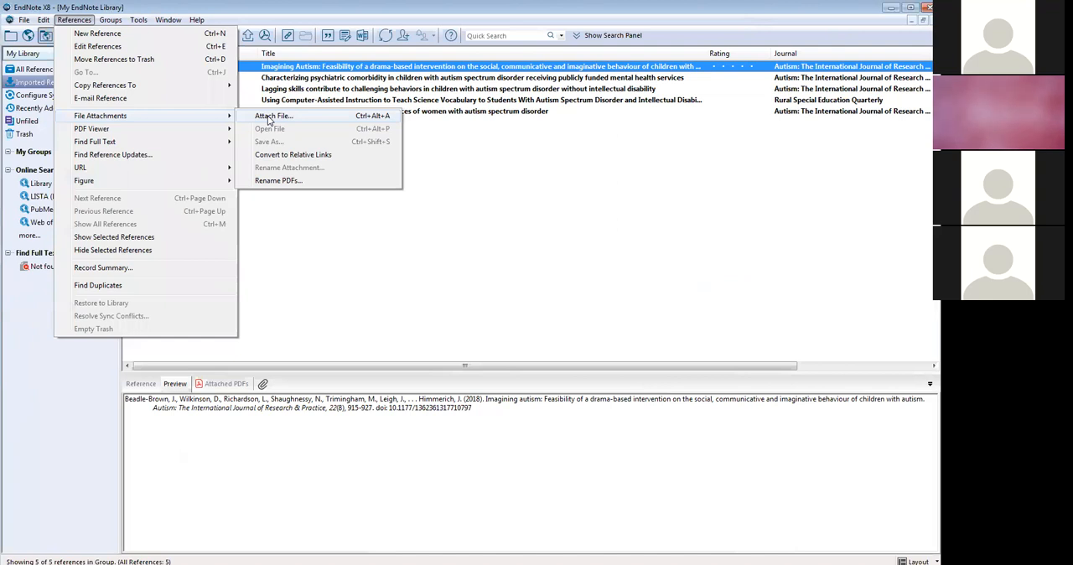
left_click(307, 248)
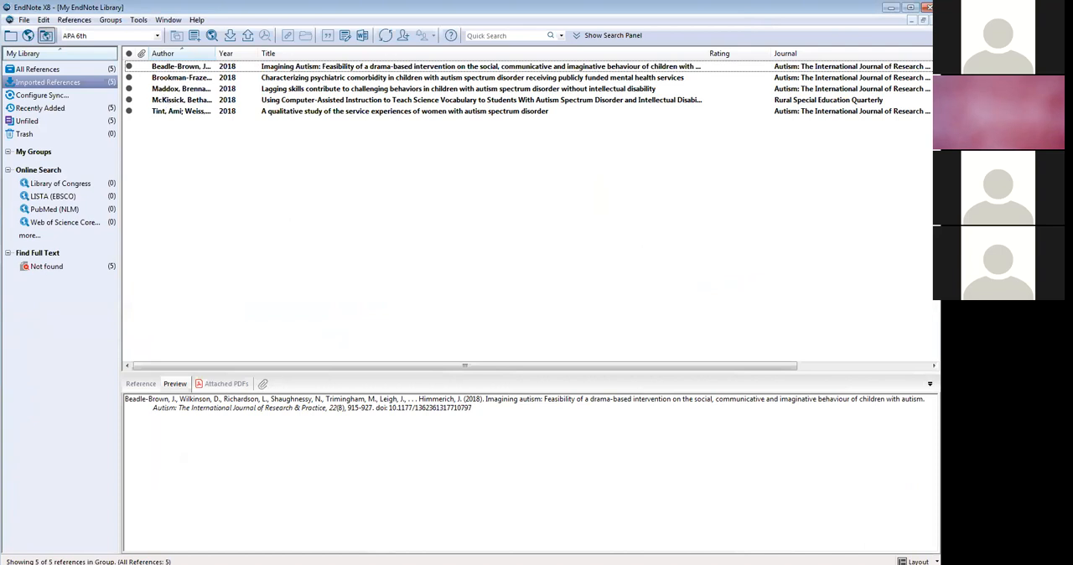
- Create a new group named NURS 500 under My Groups
left_click(33, 150)
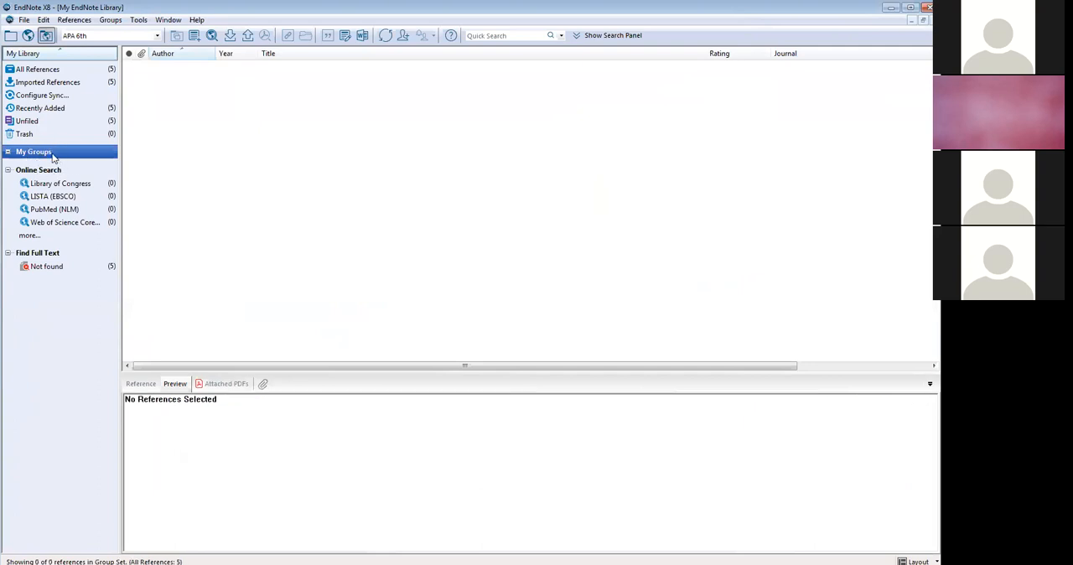
left_click(110, 19)
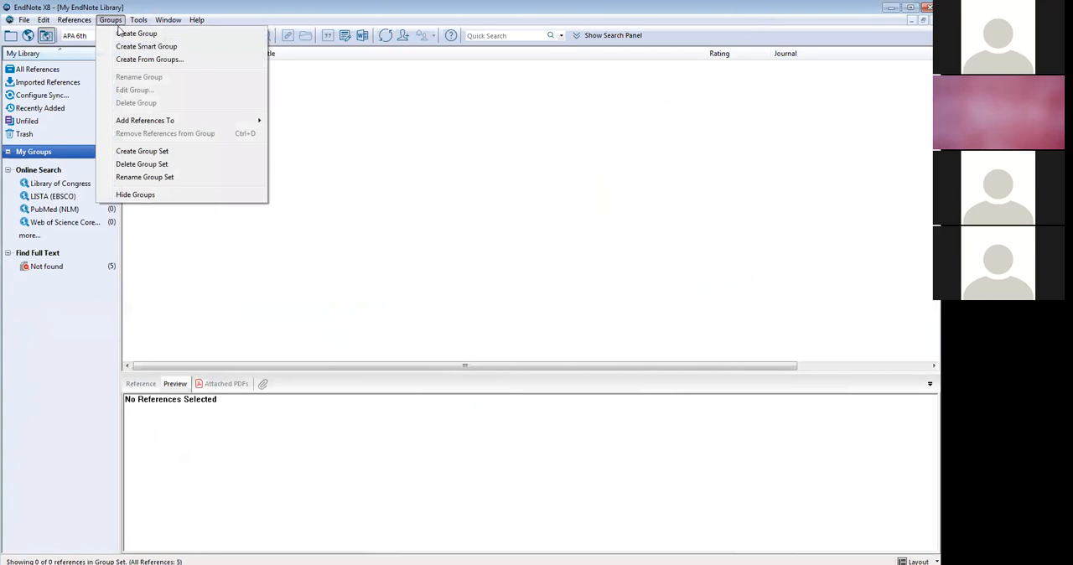
left_click(131, 34)
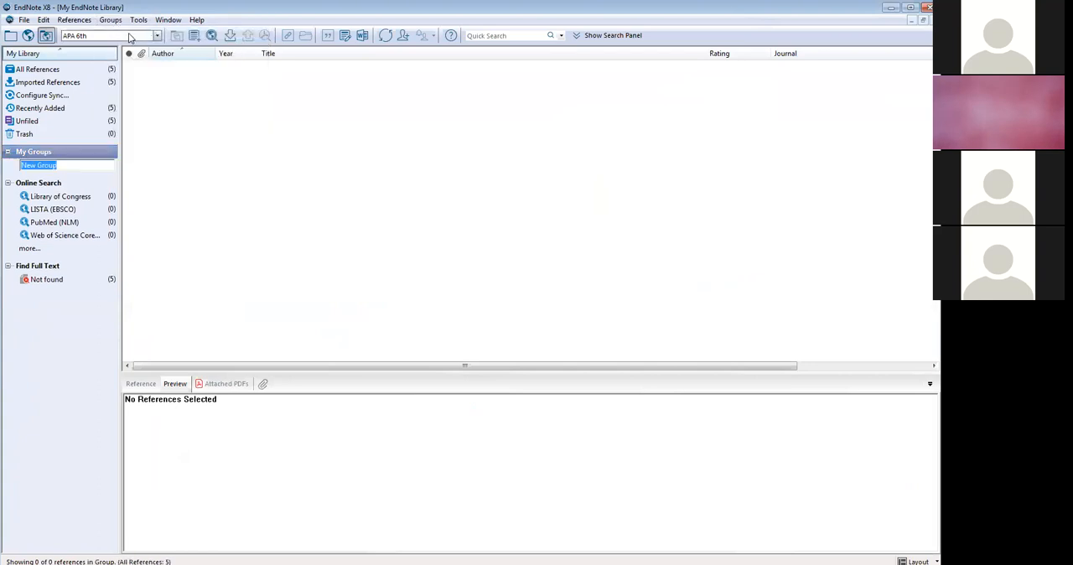
type("NURS 55")
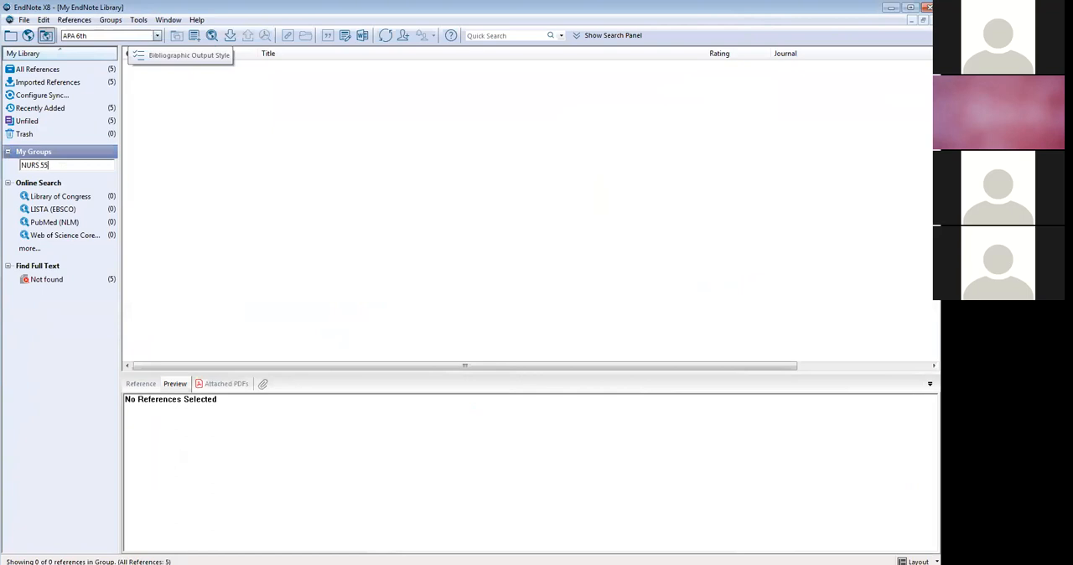
key("BackSpace")
type("00")
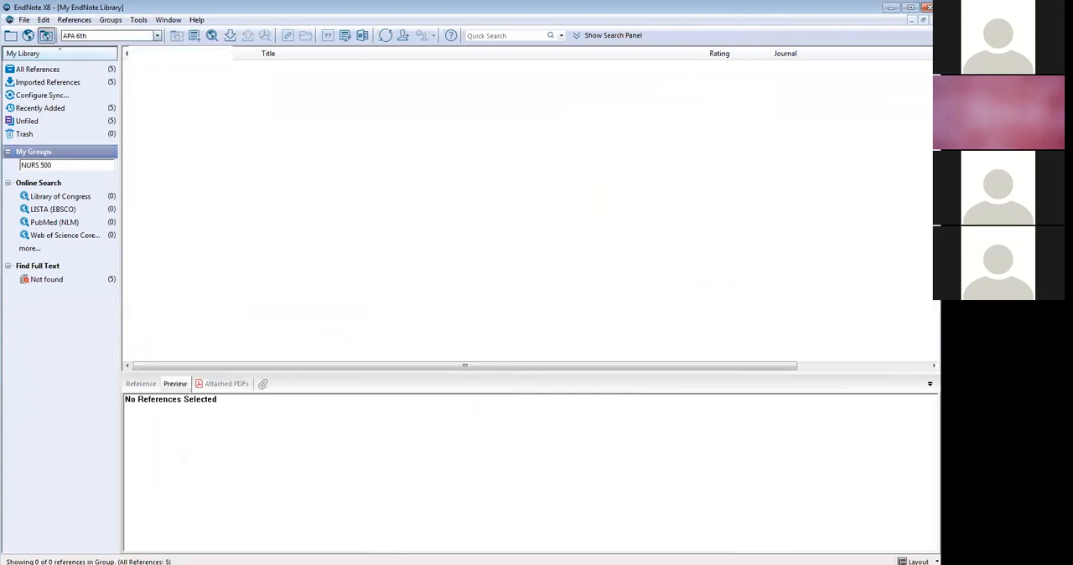
key("Return")
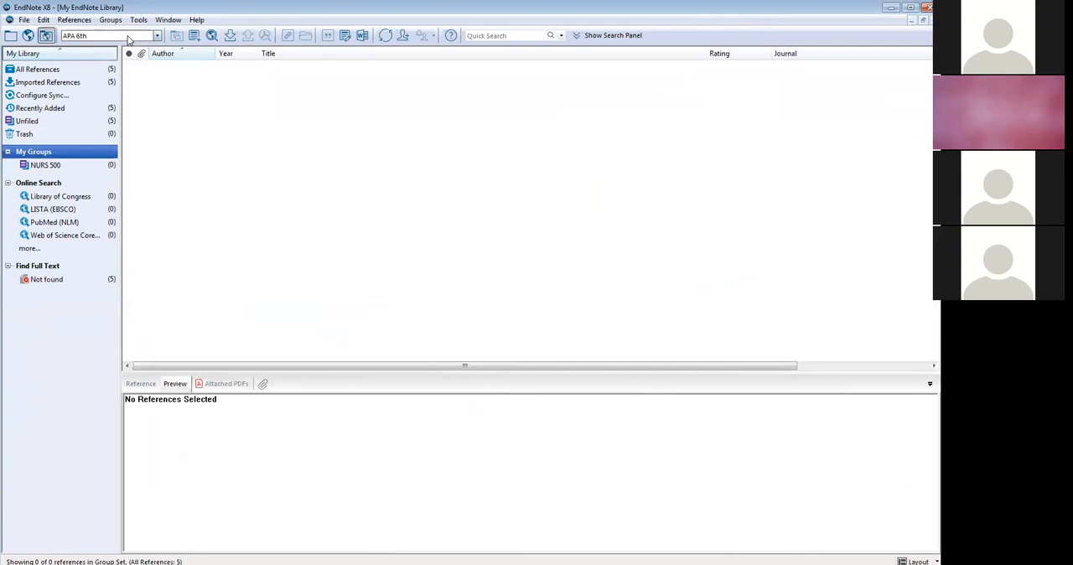
- Create a second group named RSCH504 under My Groups
left_click(110, 19)
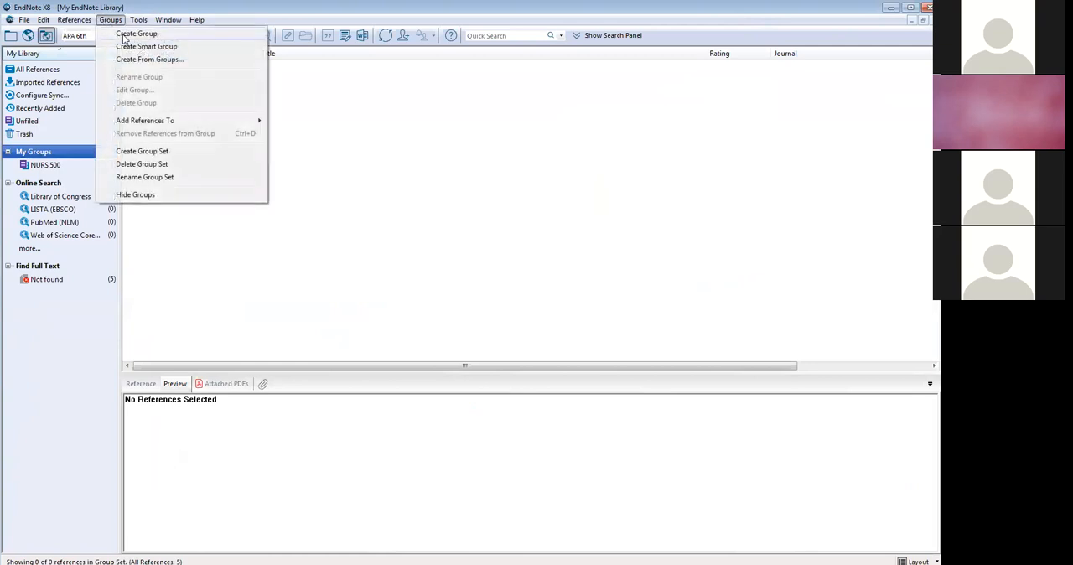
left_click(125, 34)
type("RSCH504")
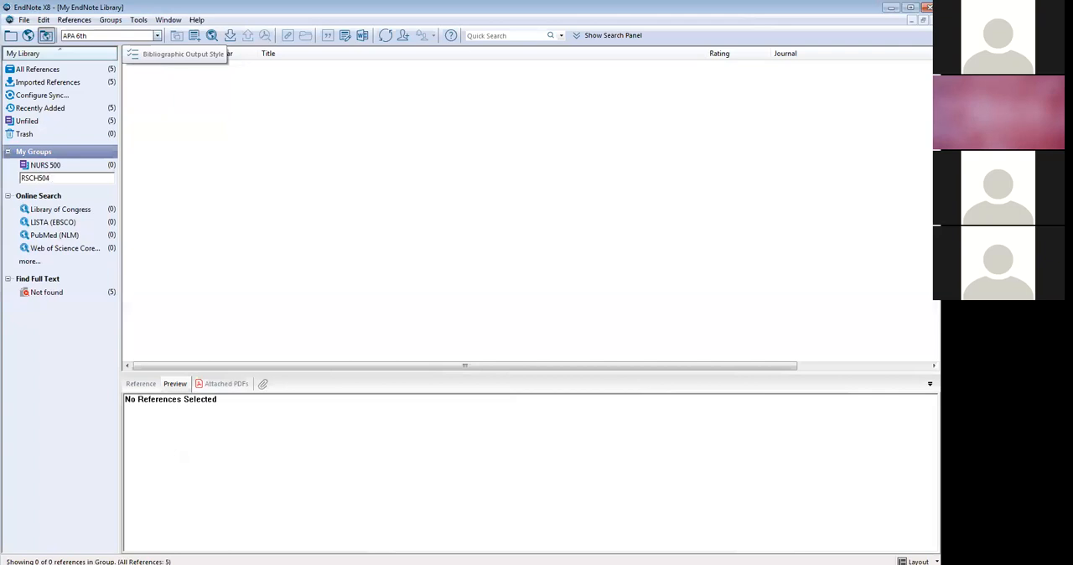
key("Return")
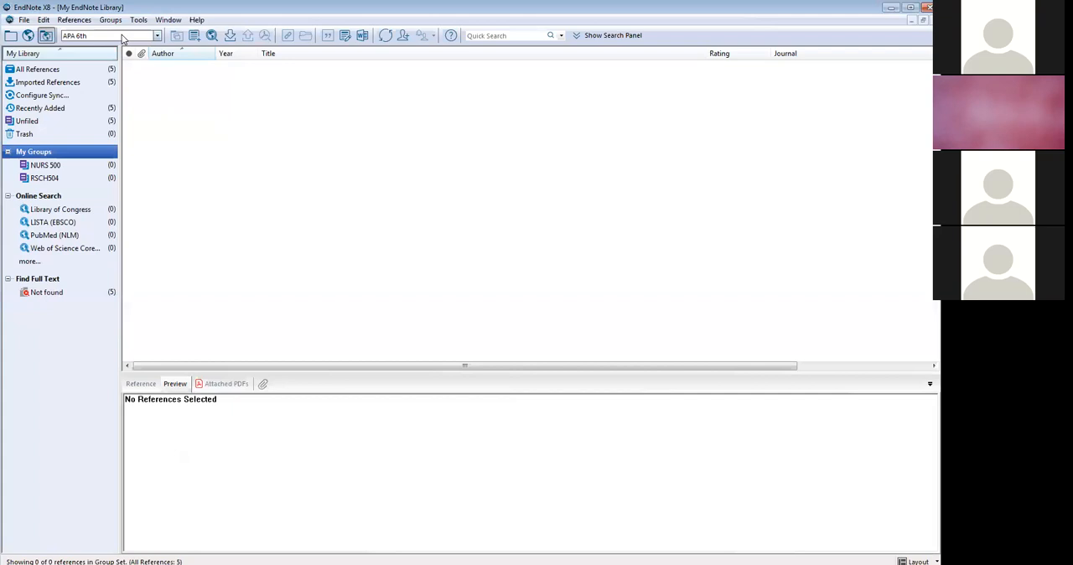
- From All References, add the "Imagining Autism: Feasibility of a drama-based intervention..." reference to both the NURS 500 and RSCH504 groups
left_click(87, 70)
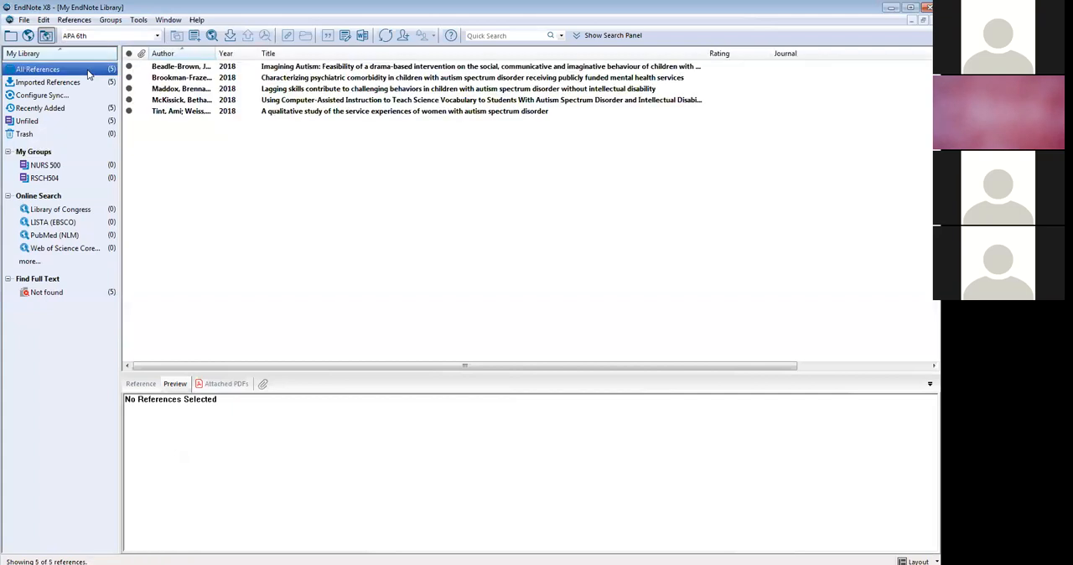
left_click(181, 67)
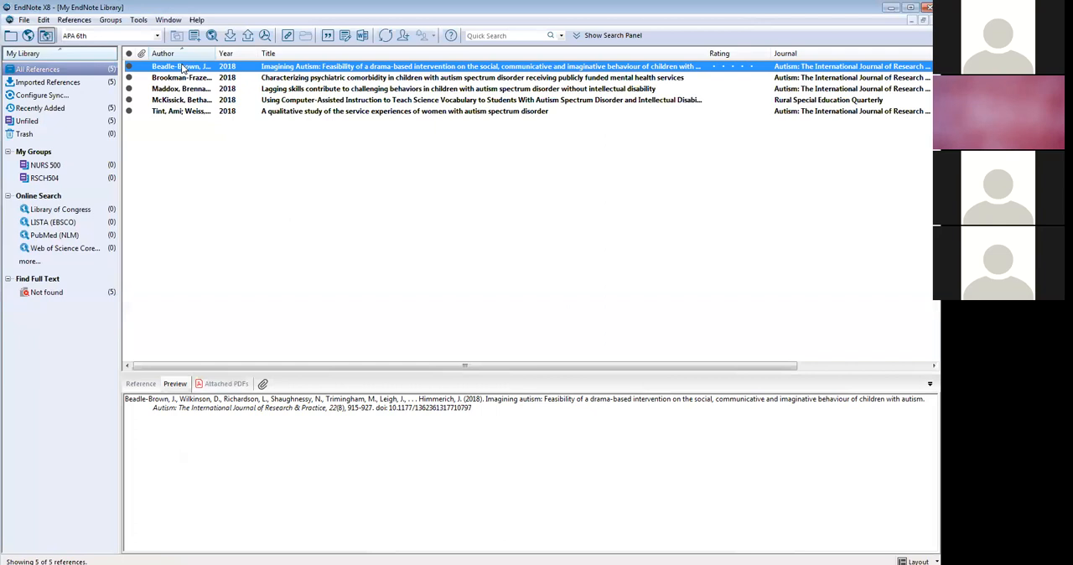
left_click_drag(181, 68, 75, 171)
left_click_drag(151, 143, 114, 181)
- Add the references from "Characterizing psychiatric comorbidity..." through "Using Computer-Assisted Instruction..." to the NURS 500 group and show that group's contents
left_click(201, 78)
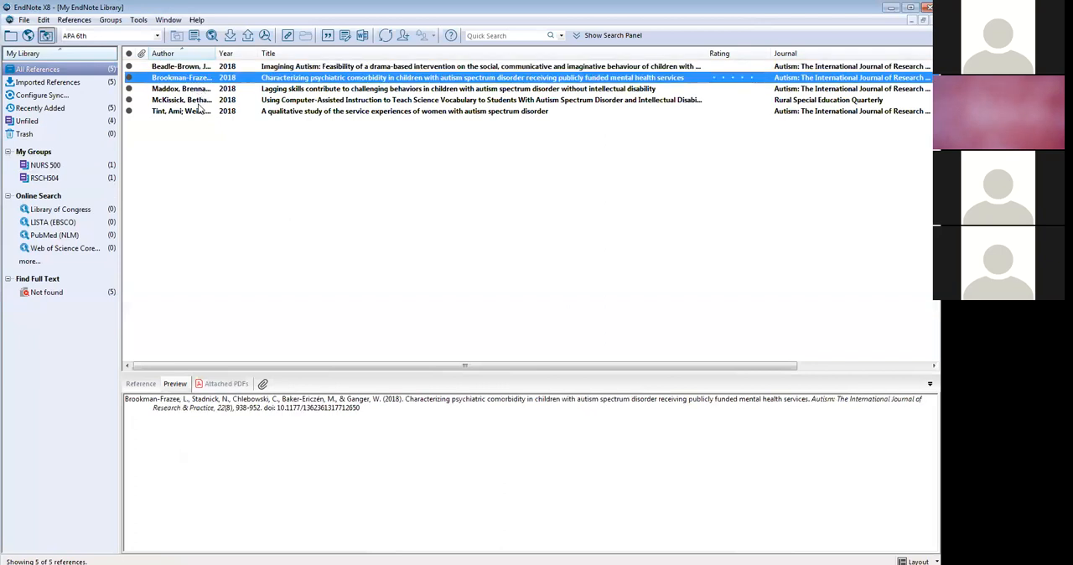
left_click(202, 100, "shift")
left_click_drag(202, 104, 94, 171)
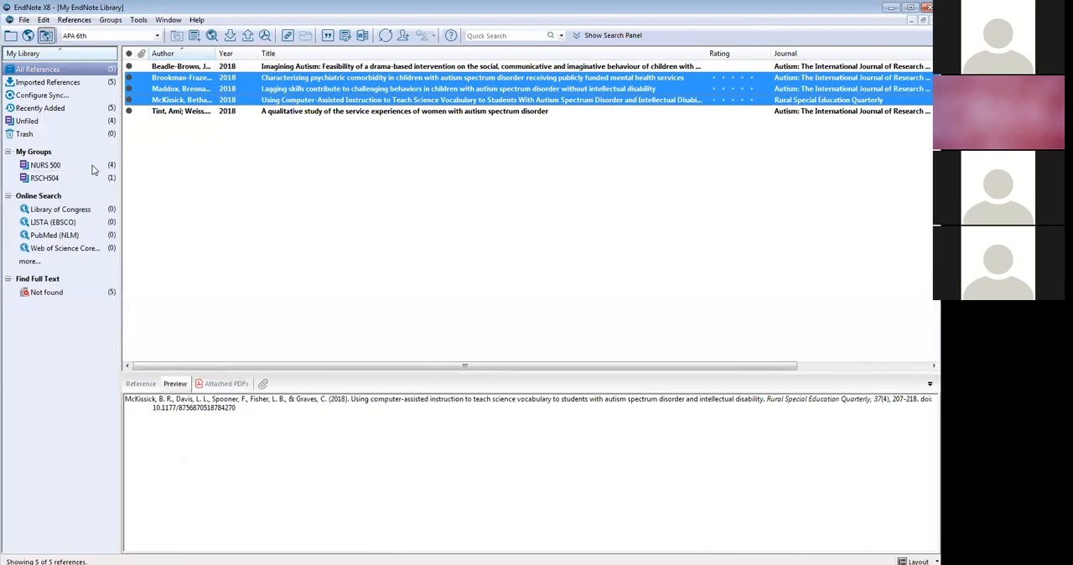
left_click(63, 167)
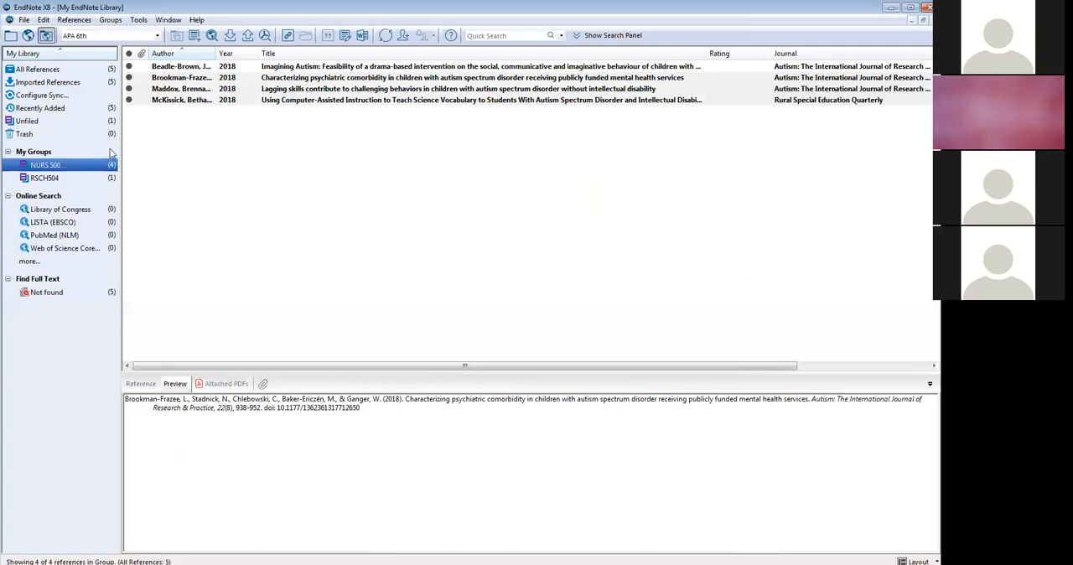
left_click(25, 21)
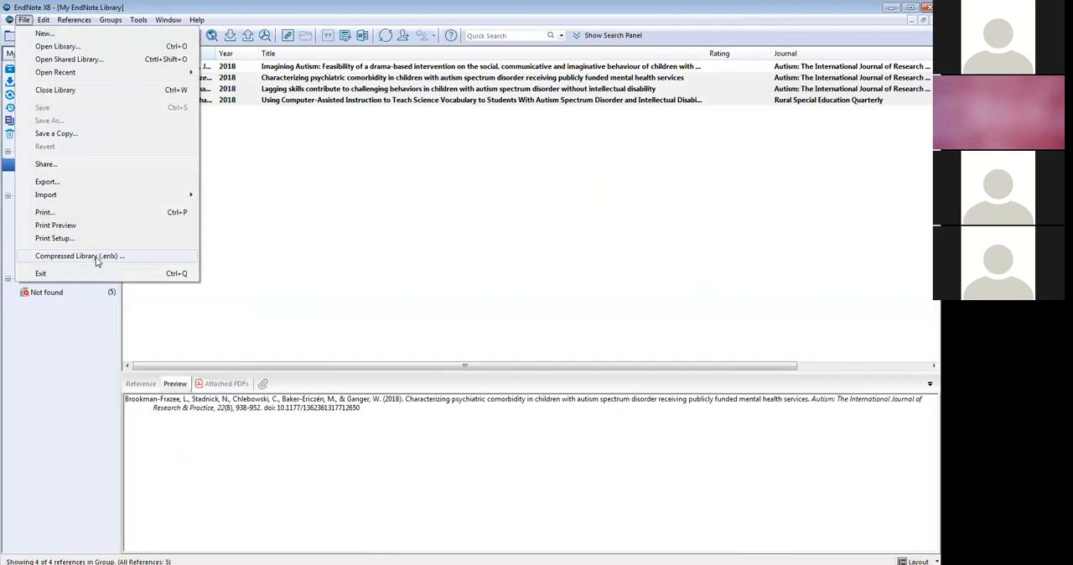
left_click(315, 306)
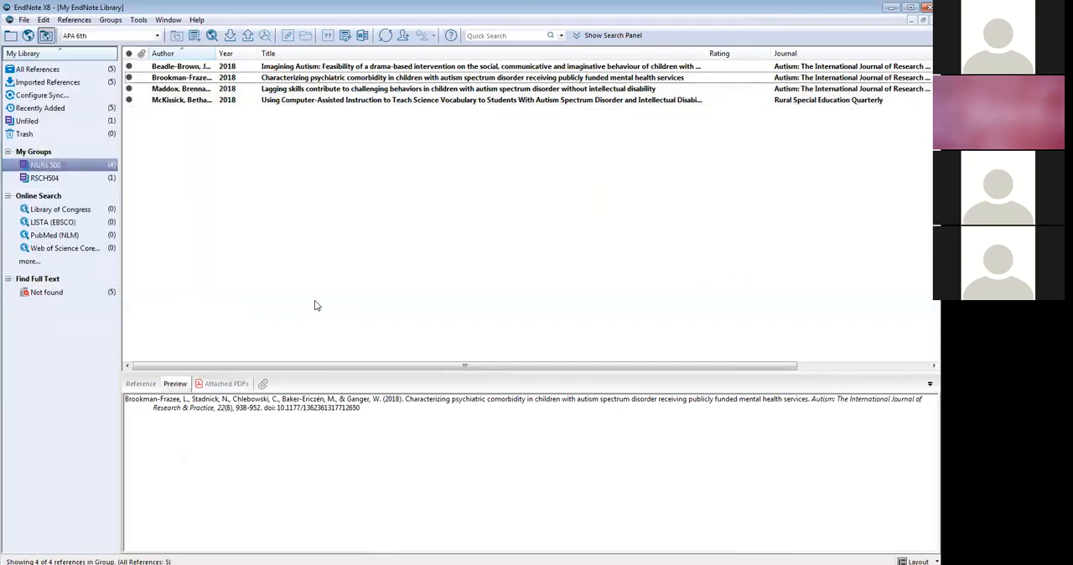
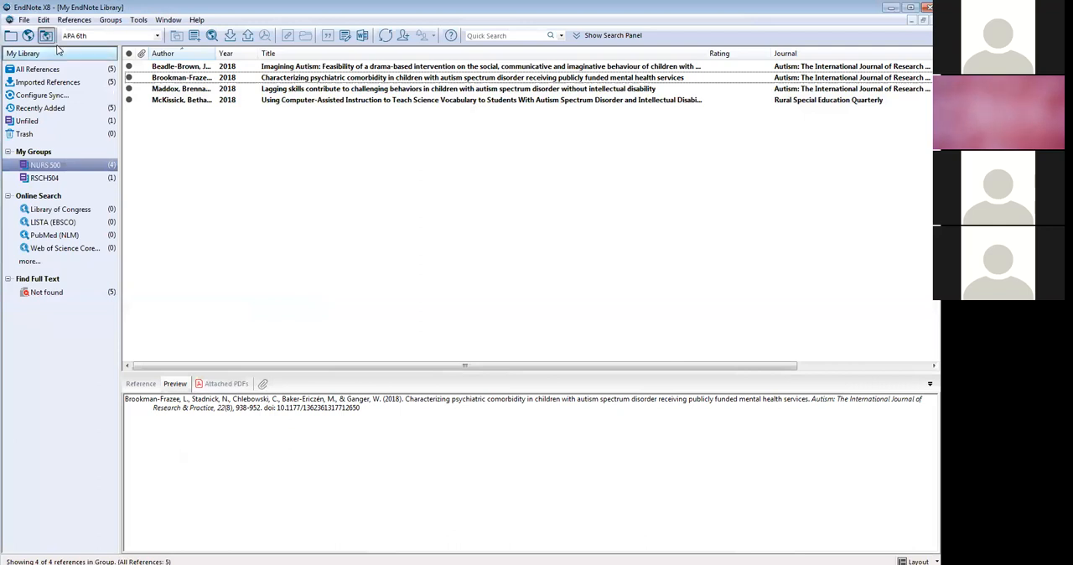
left_click(24, 19)
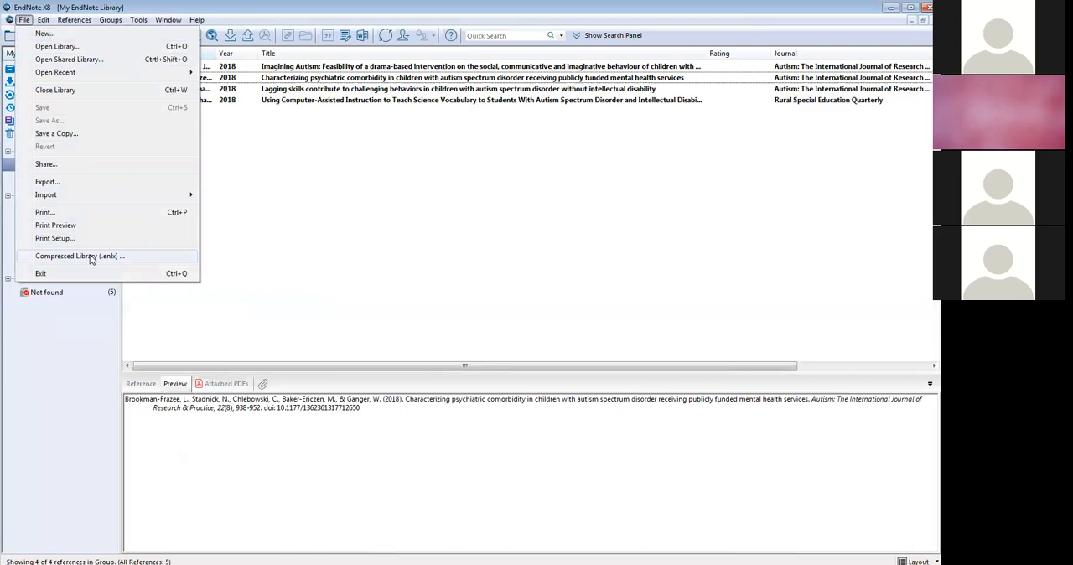
left_click(263, 286)
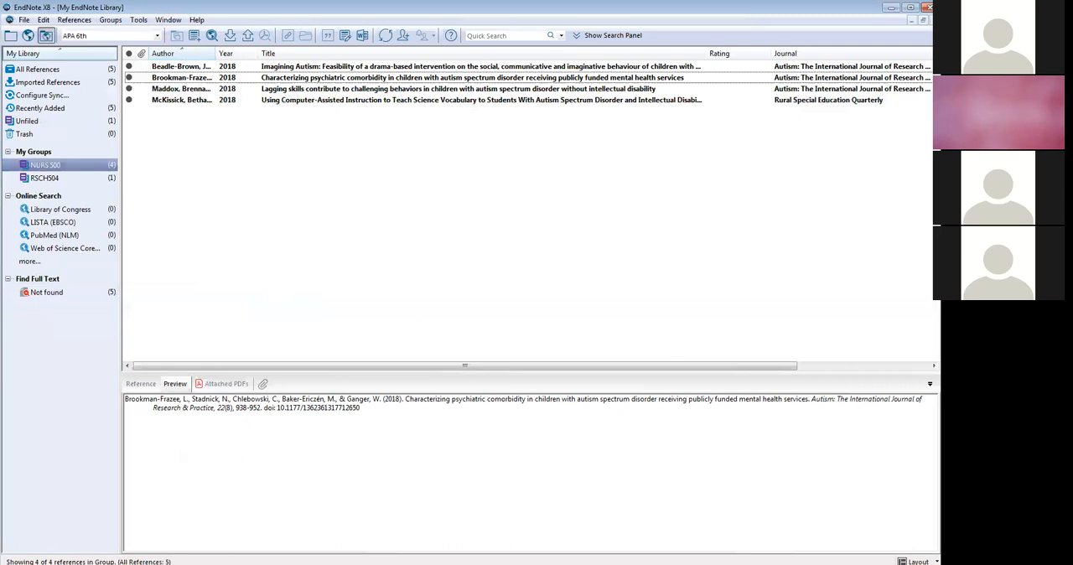
- Switch to the blank Word document and write "Pretending I'm writing a paper. These words are not mine.", leaving the cursor before the final period
left_click(278, 564)
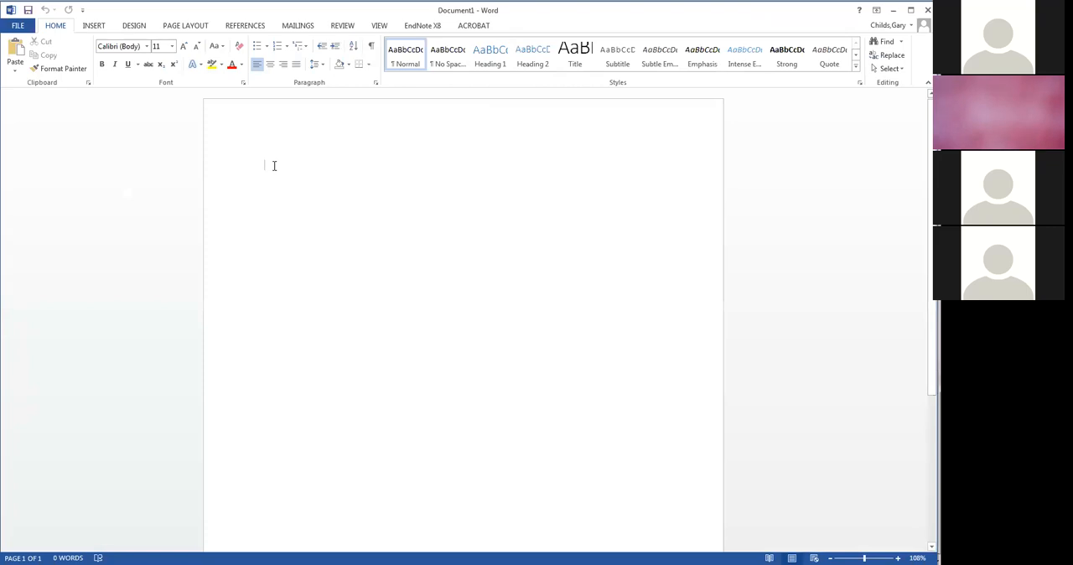
type("P")
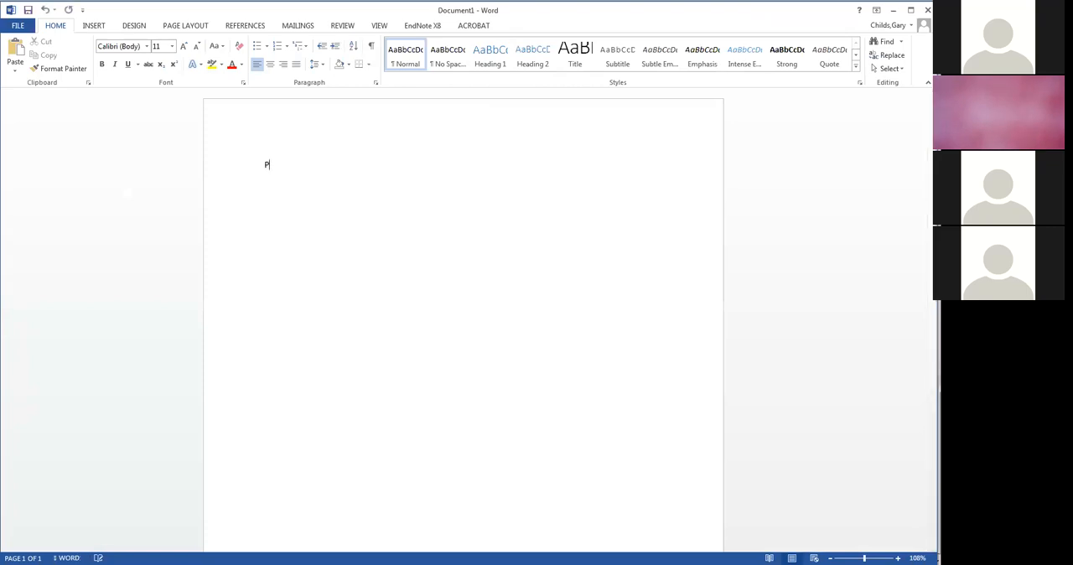
type("retending")
type(" I")
type("'m ")
type("writing ")
type("a paper")
type(". Th")
type("se")
key("BackSpace")
key("BackSpace")
type("ese words ")
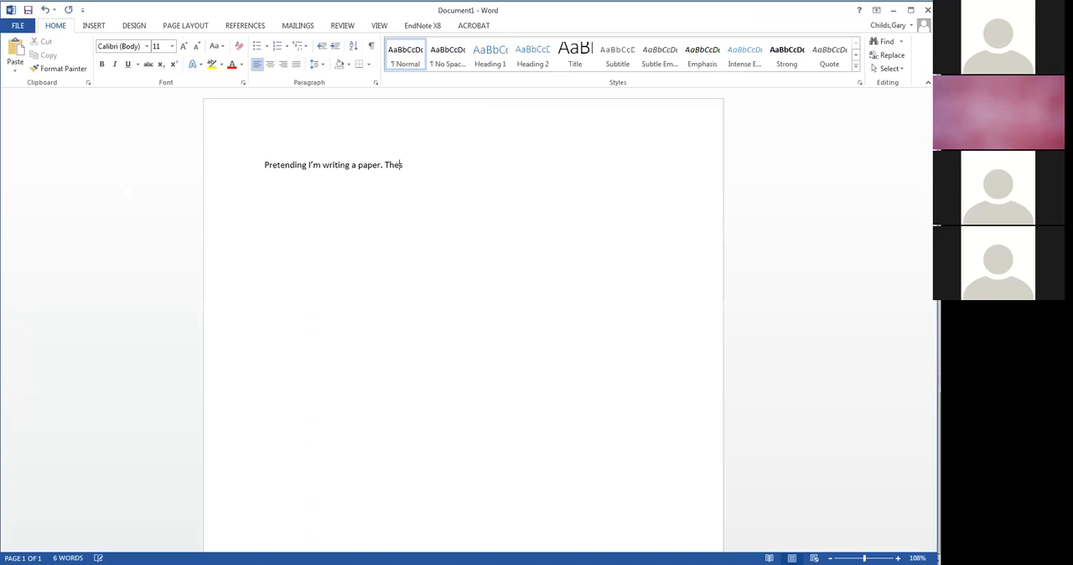
type("are not mine.")
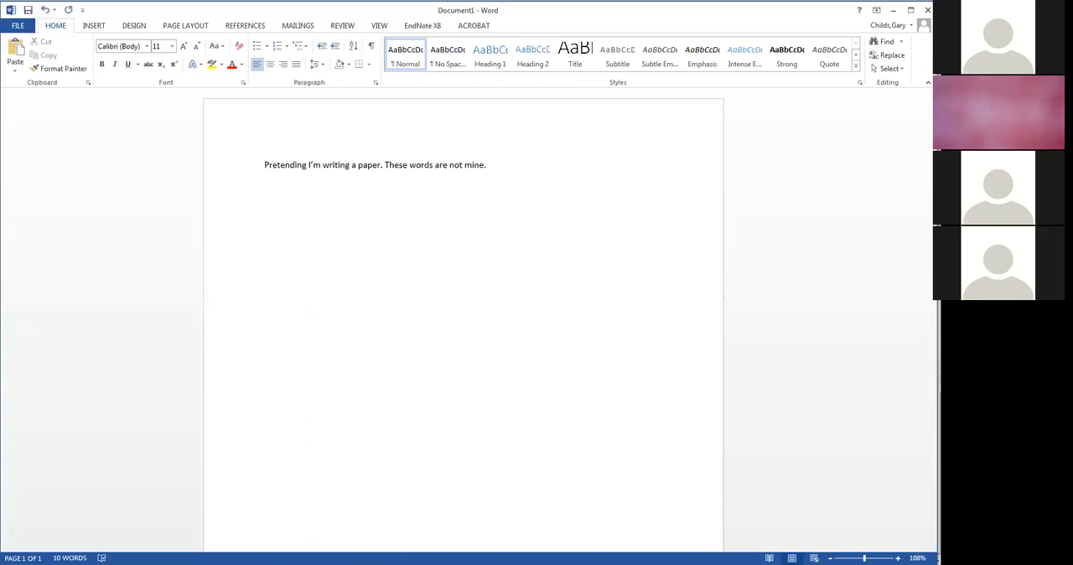
key("Left")
- Switch to EndNote and set the output style to Annotated
key("alt+Tab")
left_click(138, 40)
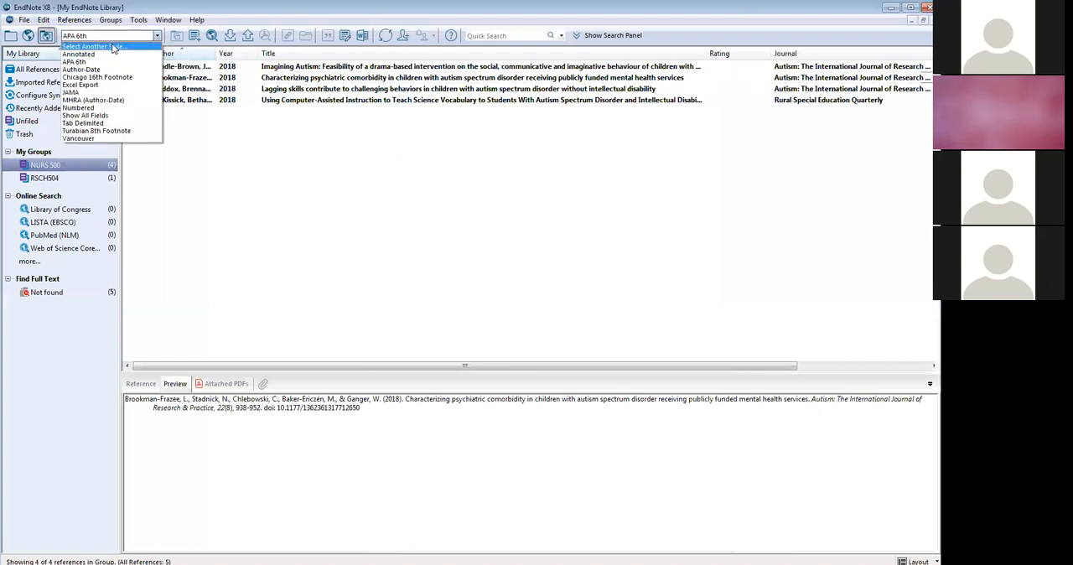
left_click(109, 53)
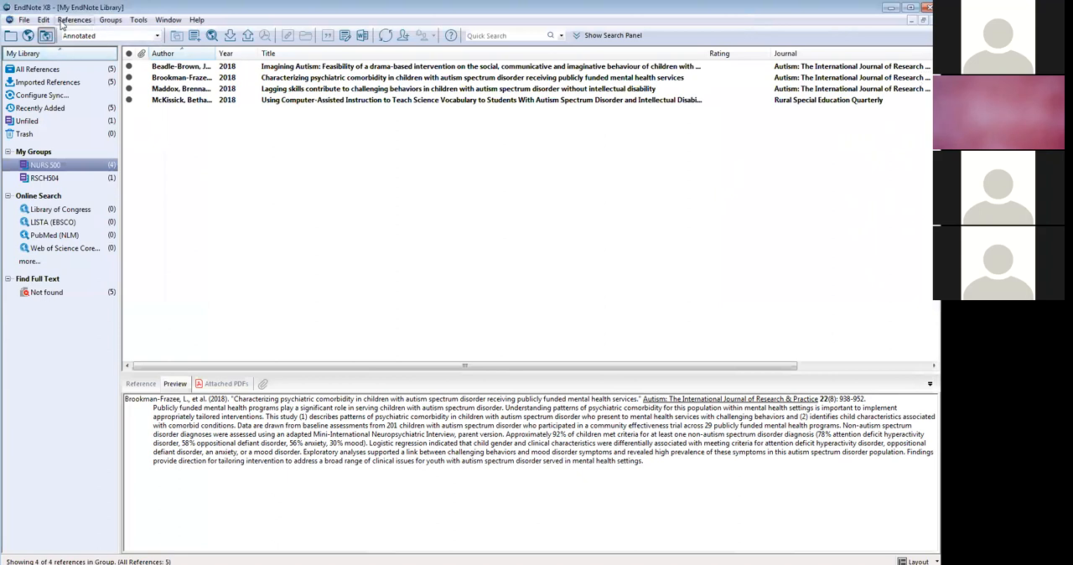
- Search the full list of output styles for "jama", select the JAMA entry, and close the list without applying it
left_click(155, 37)
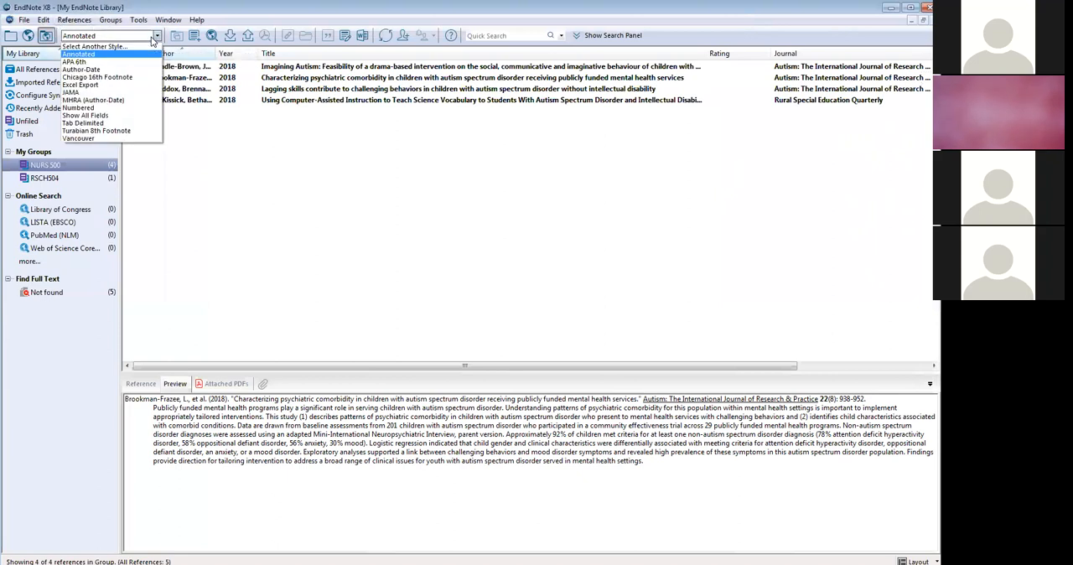
left_click(110, 47)
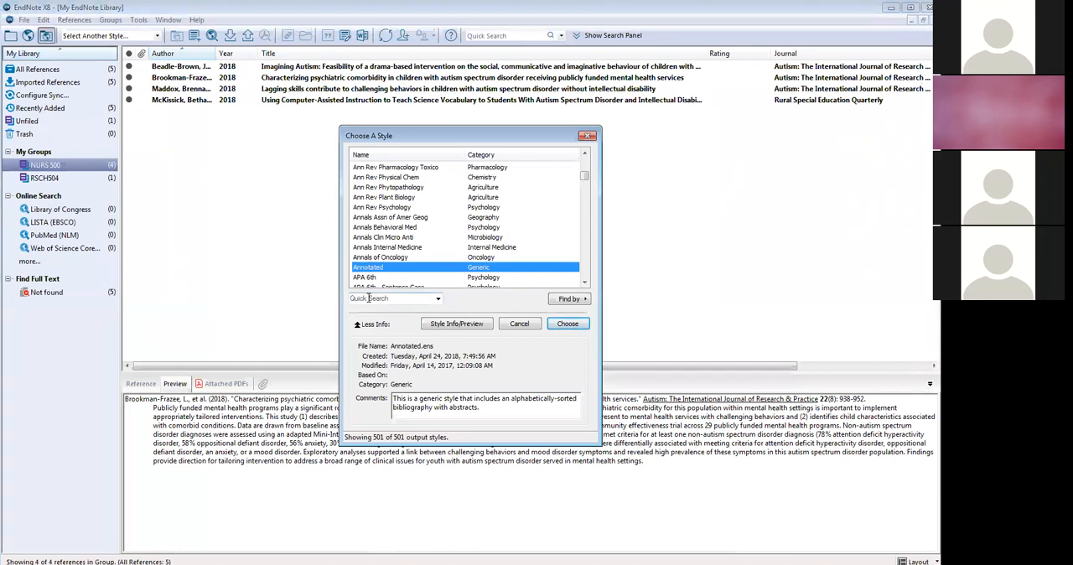
left_click(368, 298)
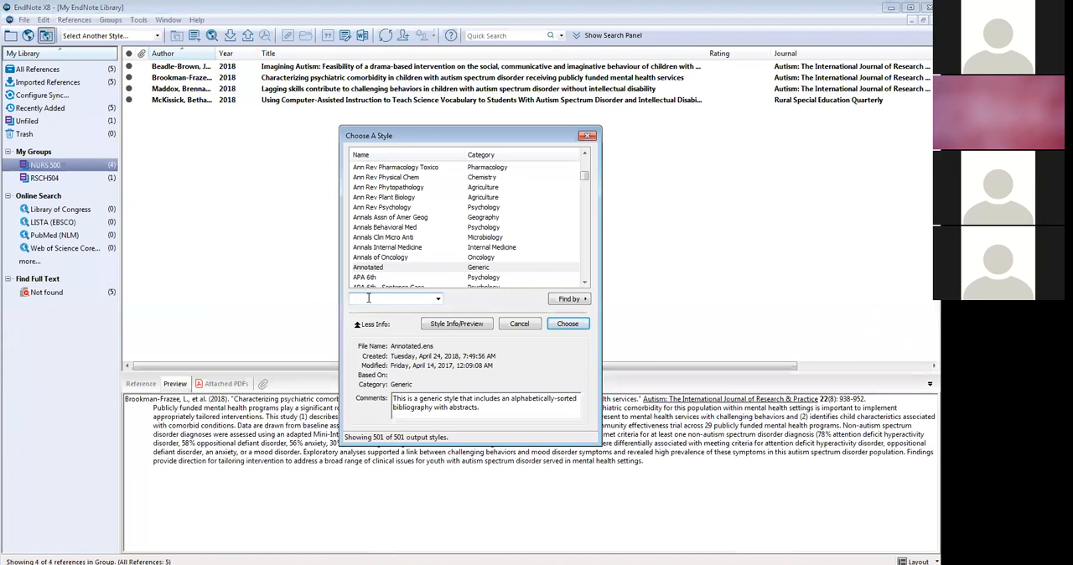
type("jama")
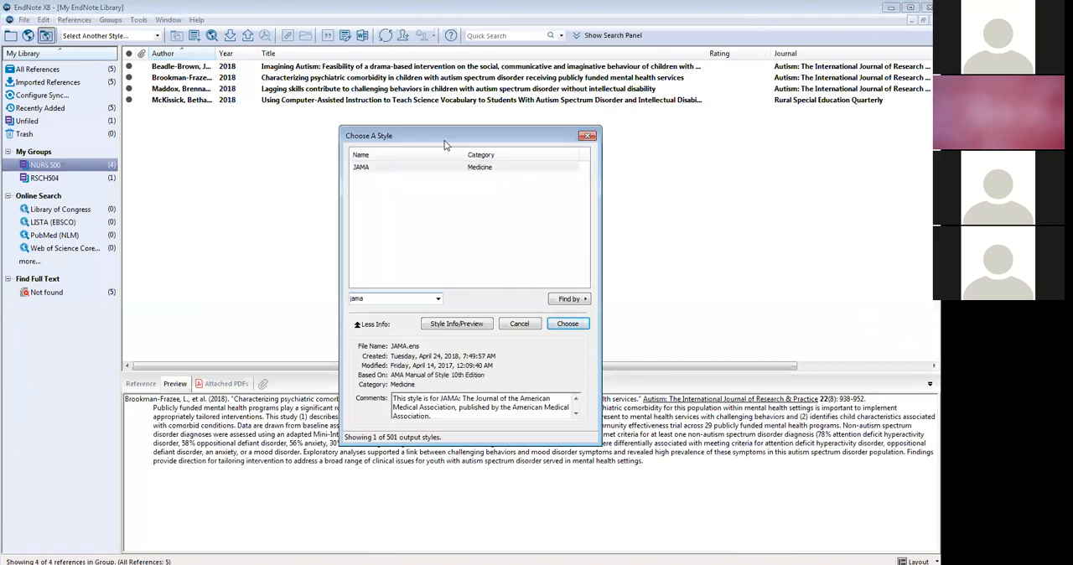
left_click(408, 167)
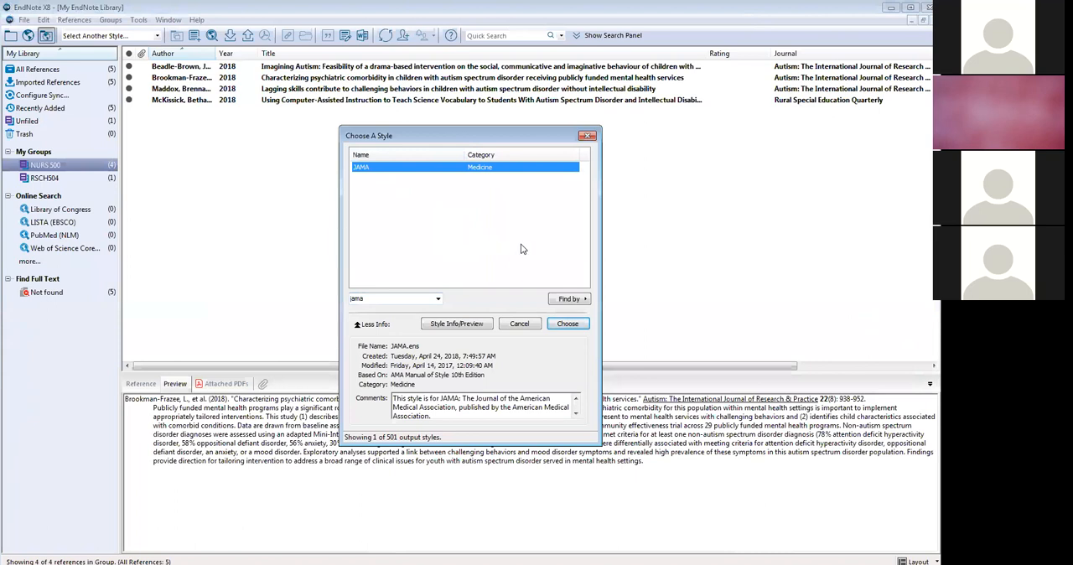
left_click(588, 136)
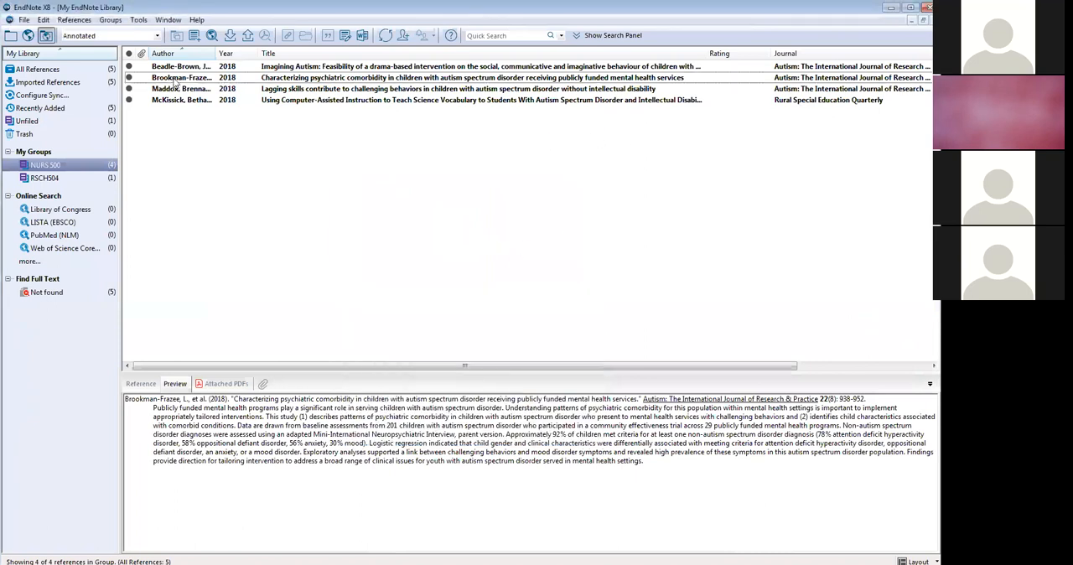
- Set the output style to APA 6th and preview the "Lagging skills contribute to challenging behaviors..." reference
left_click(136, 37)
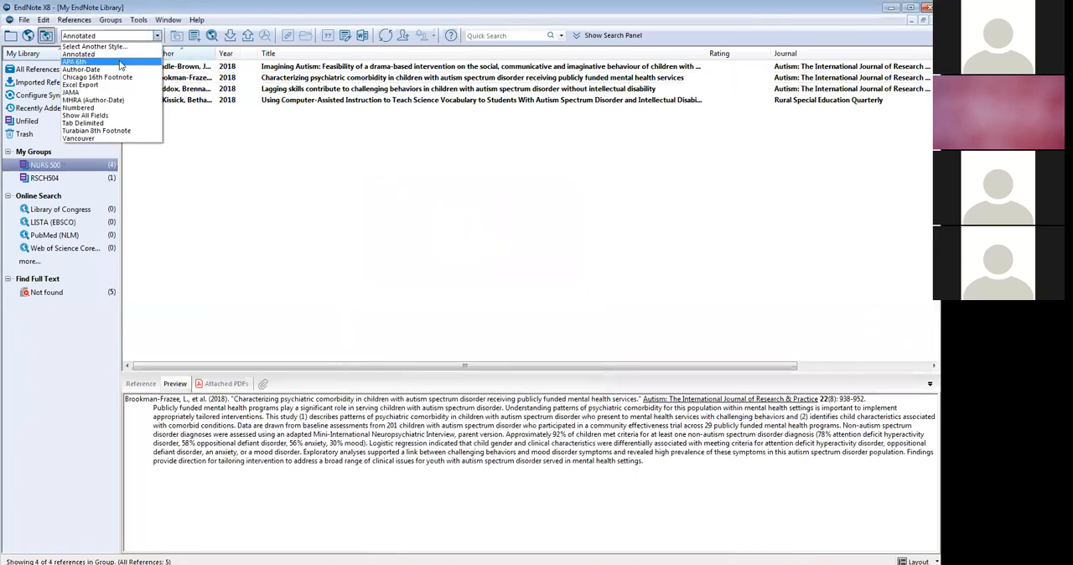
left_click(120, 63)
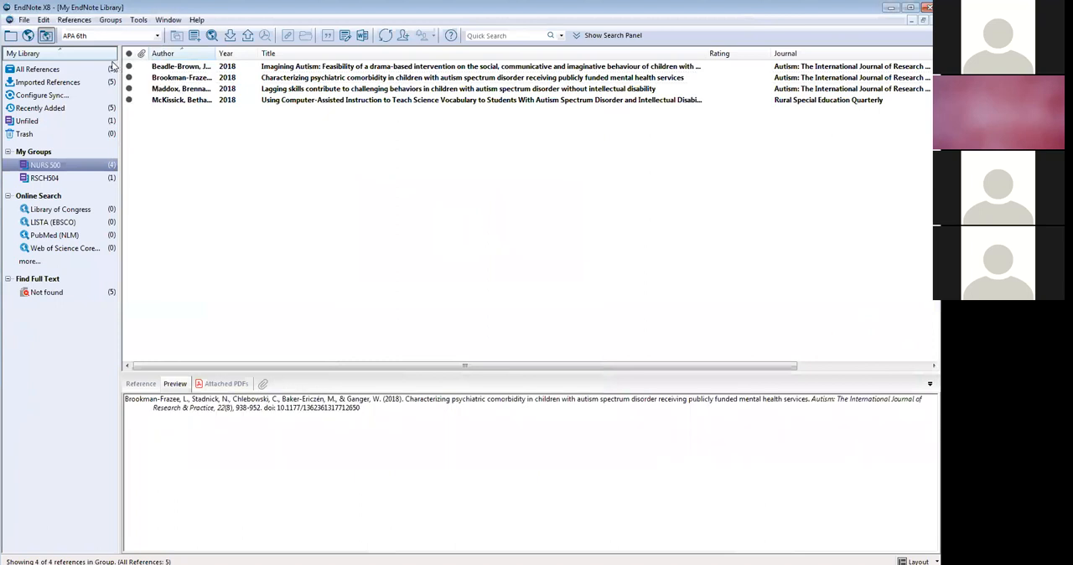
left_click(333, 91)
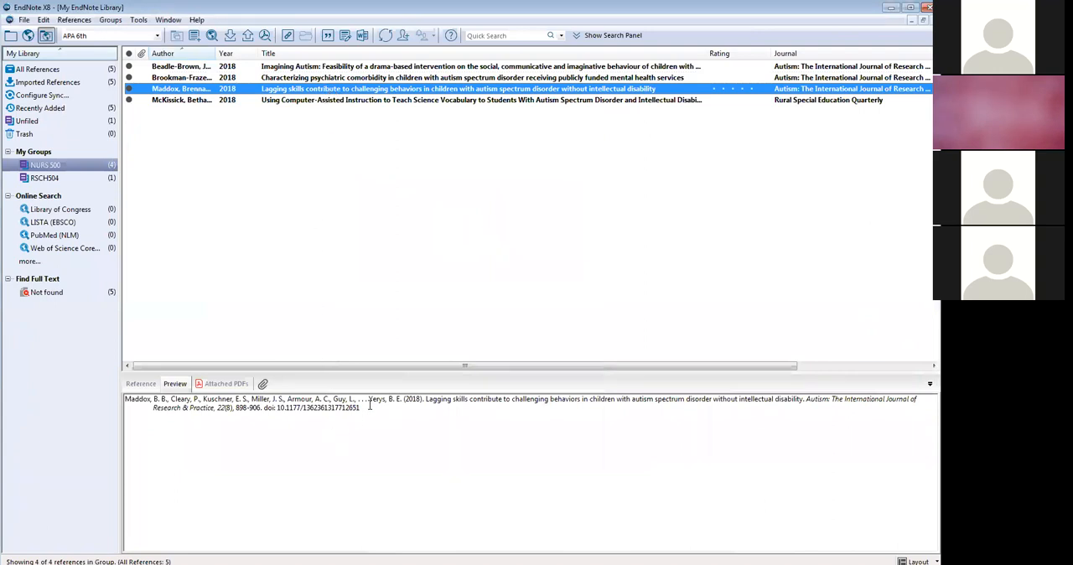
left_click_drag(370, 406, 129, 407)
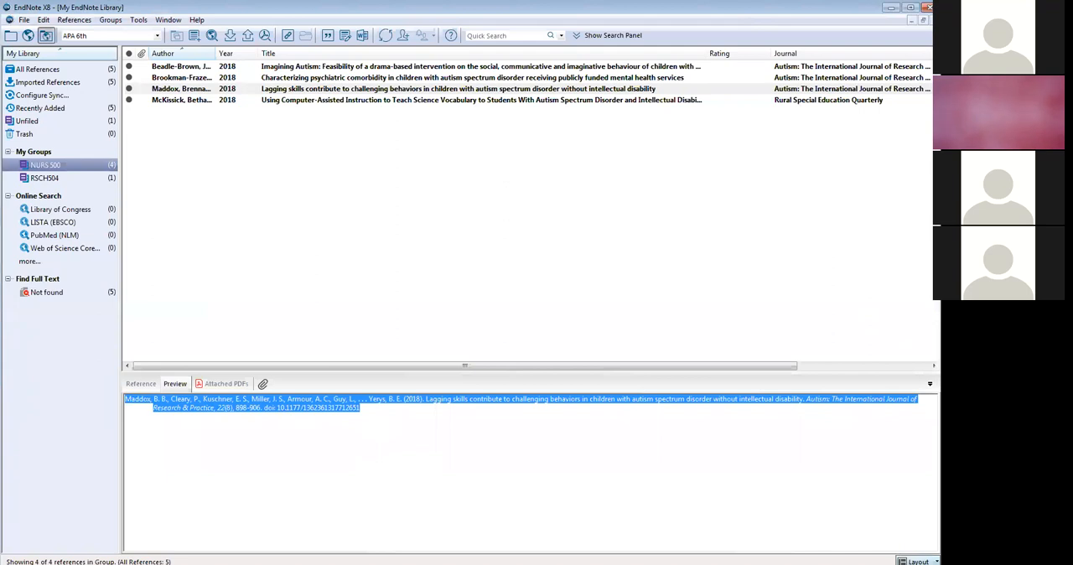
left_click(918, 561)
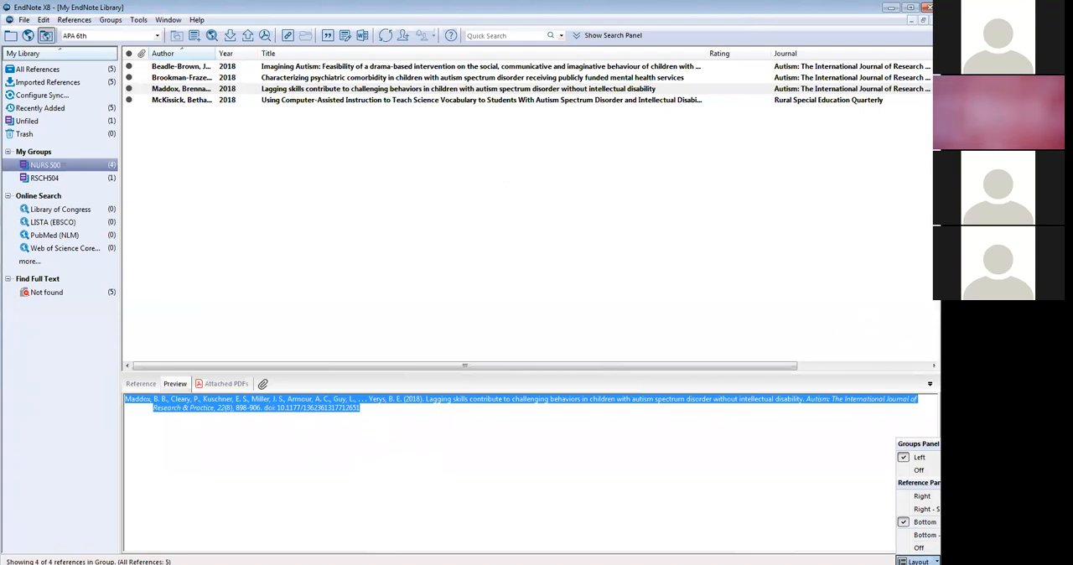
left_click(919, 521)
left_click(605, 509)
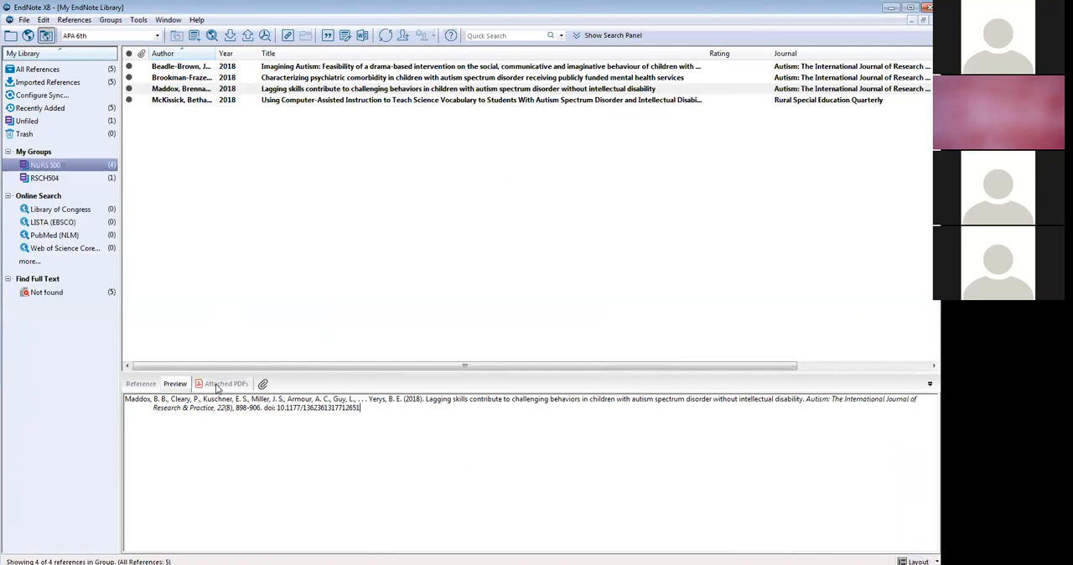
left_click_drag(360, 408, 124, 393)
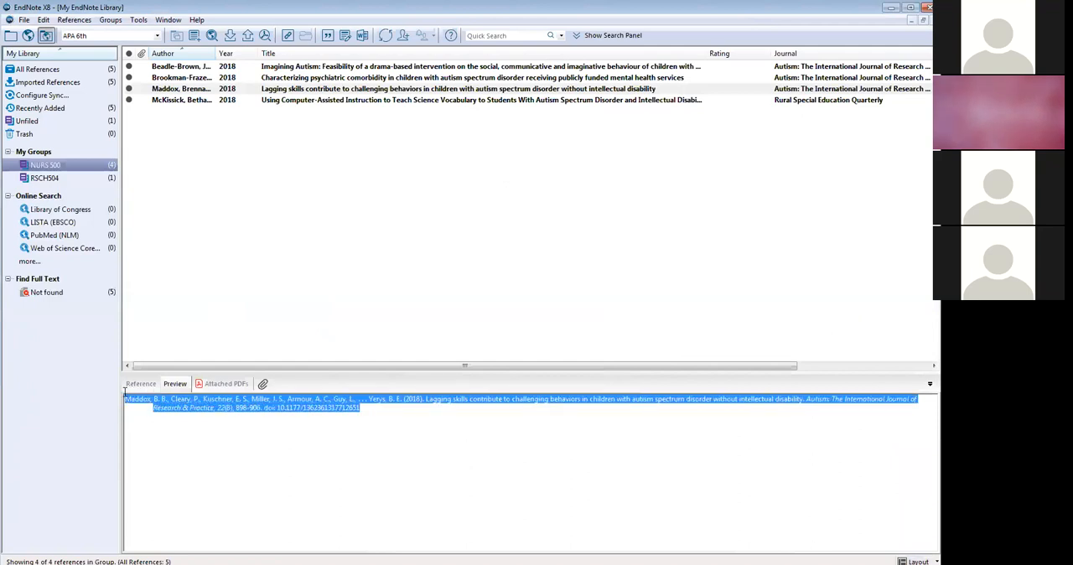
left_click(266, 491)
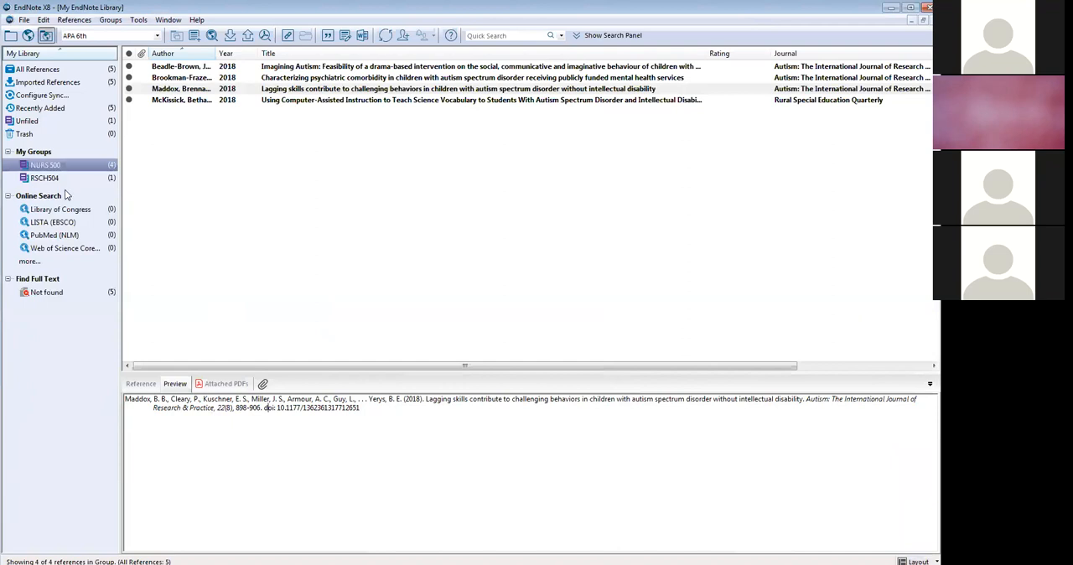
- Select the "Lagging skills contribute to challenging behaviors..." reference and insert it in the Word document as an APA 6th citation before the final period
left_click(202, 89)
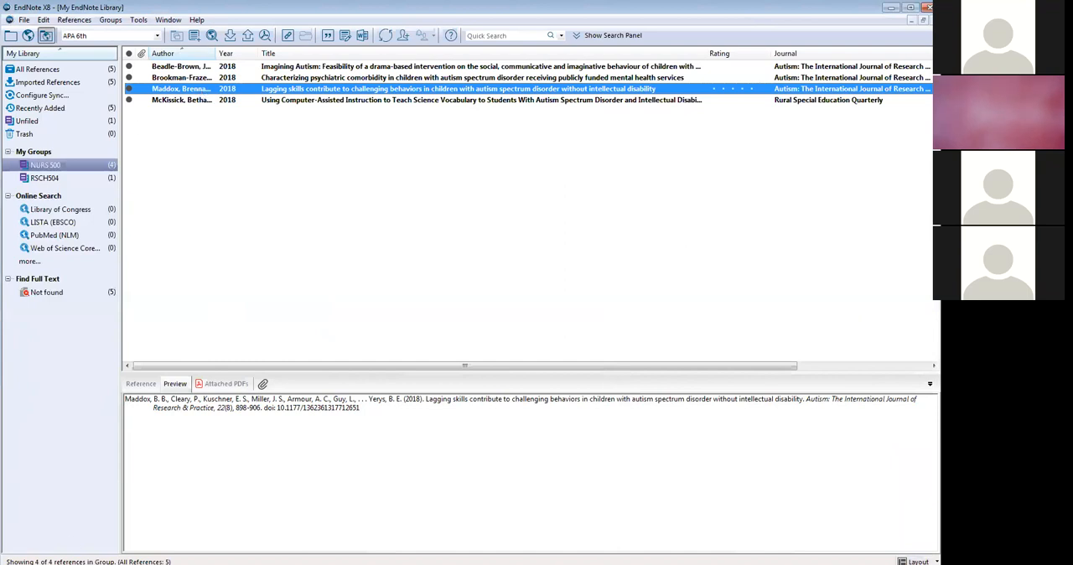
key("alt+Tab")
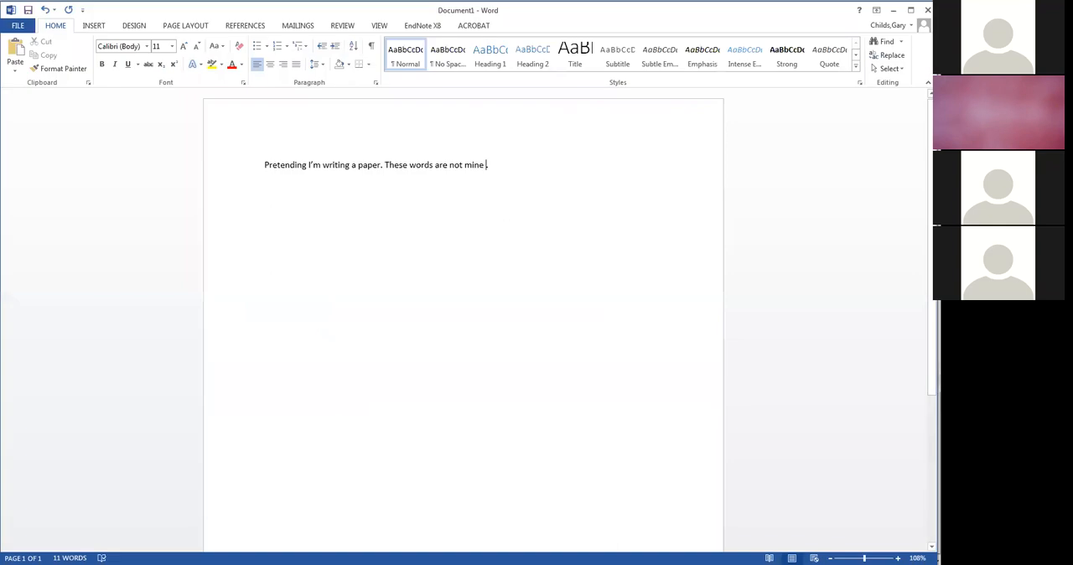
left_click(427, 27)
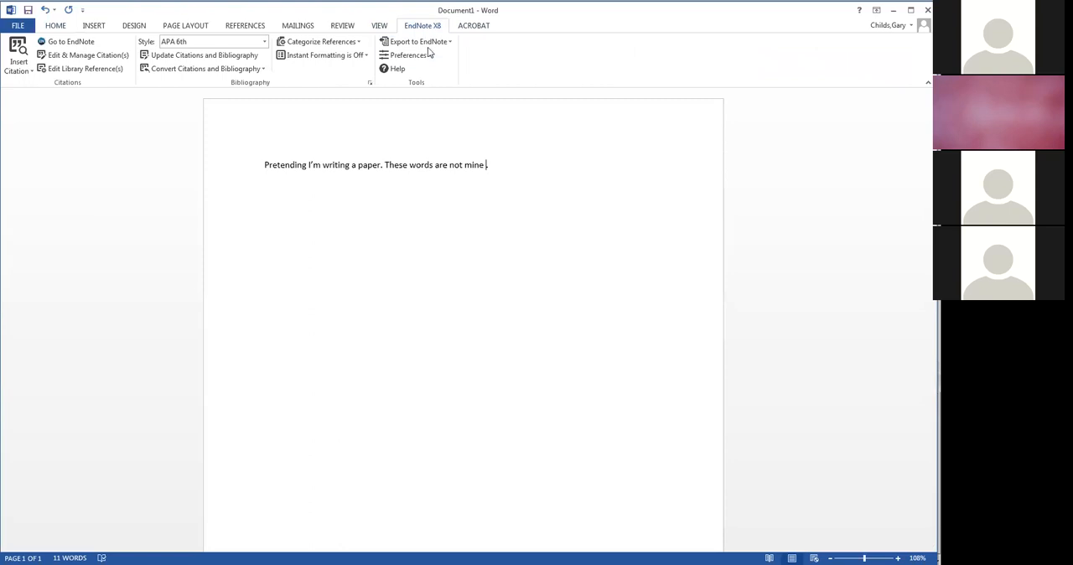
left_click(264, 41)
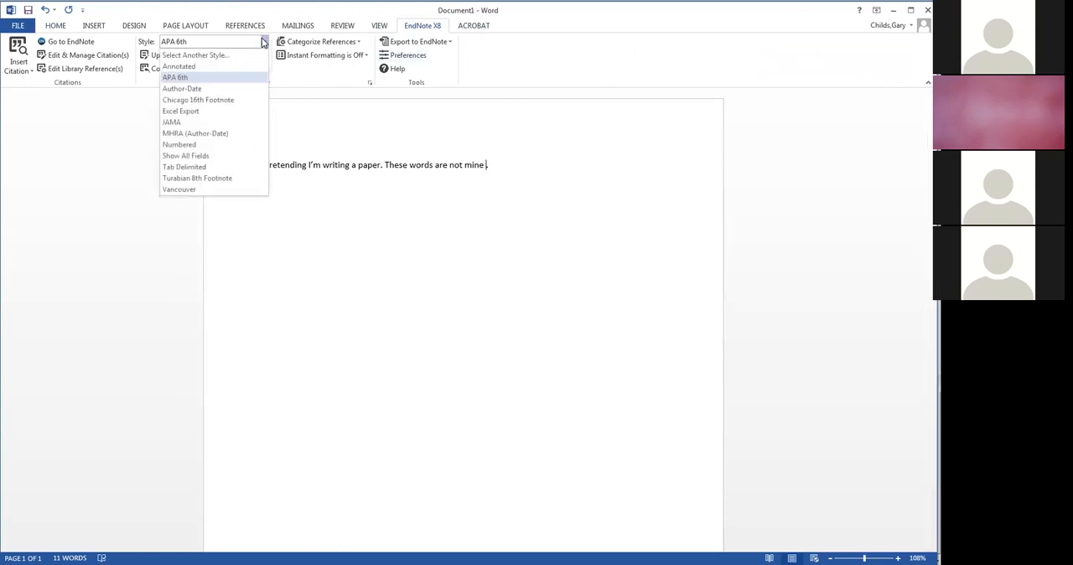
left_click(236, 79)
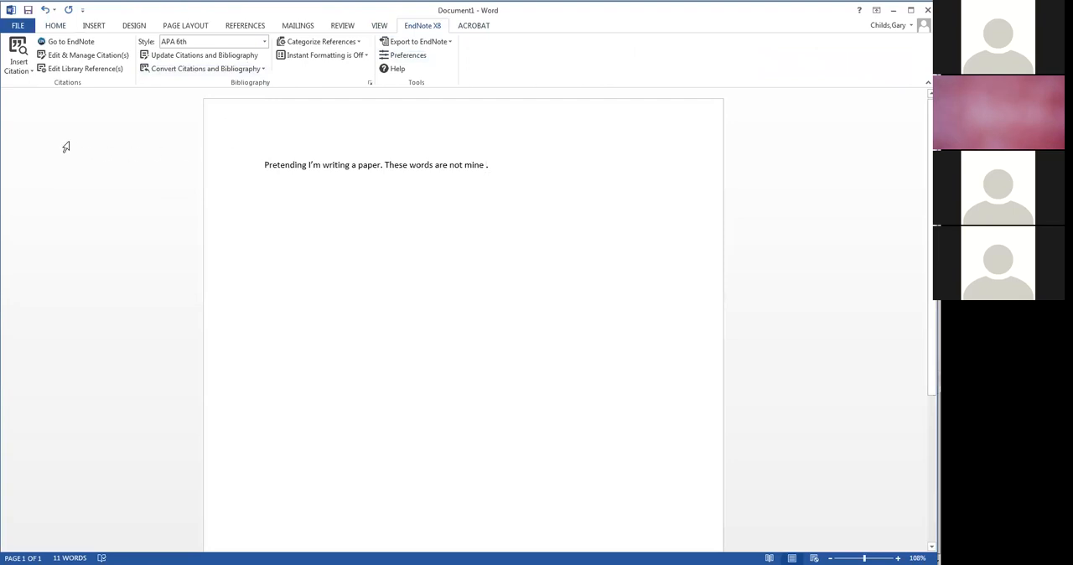
left_click(34, 76)
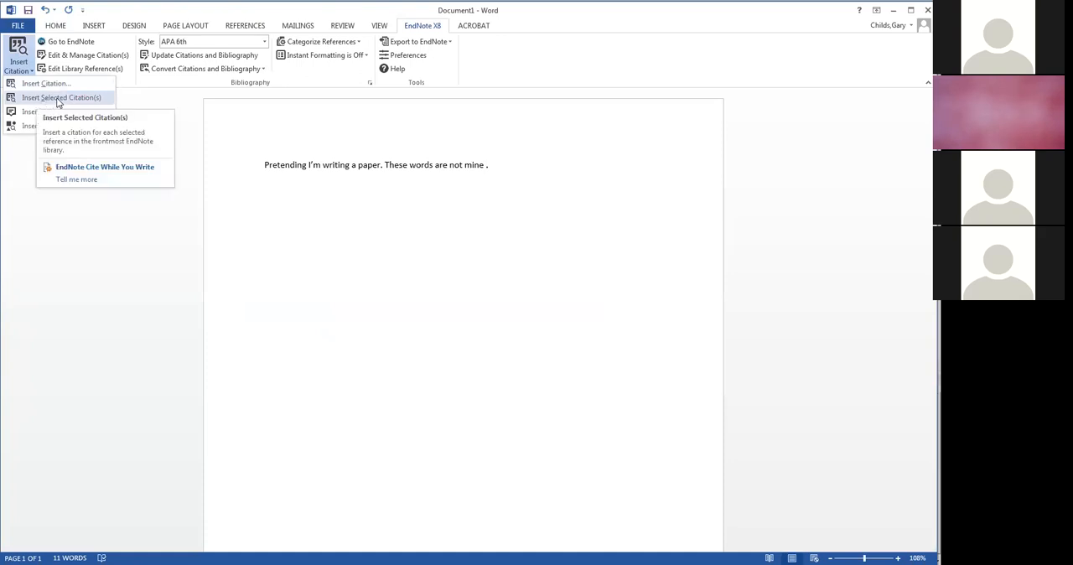
left_click(58, 99)
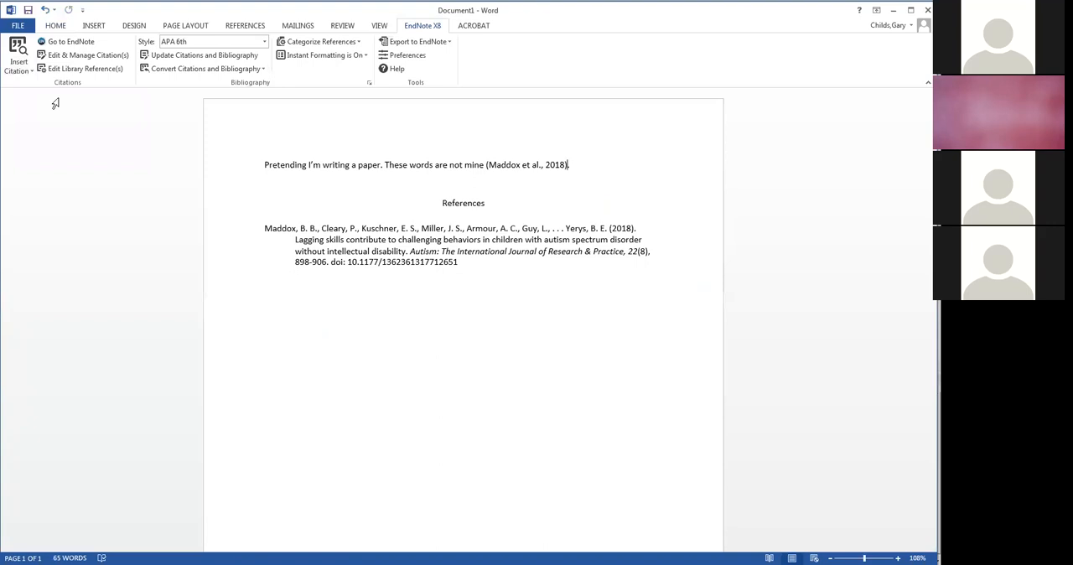
- After the cited sentence, add the text: If I'm quoting, "blah blah blah"
left_click(584, 164)
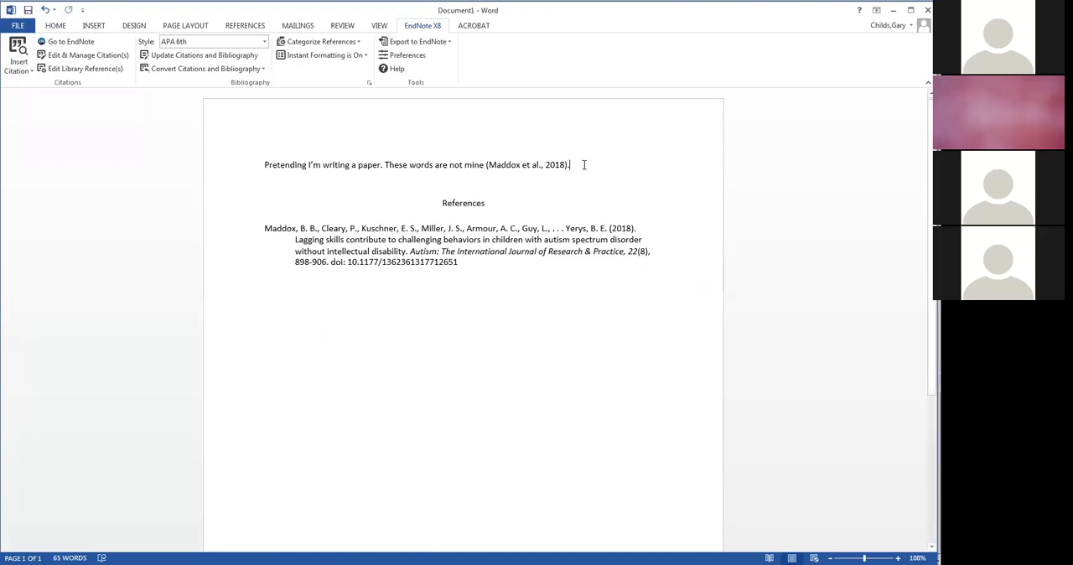
type("If")
type(" I'm quoting")
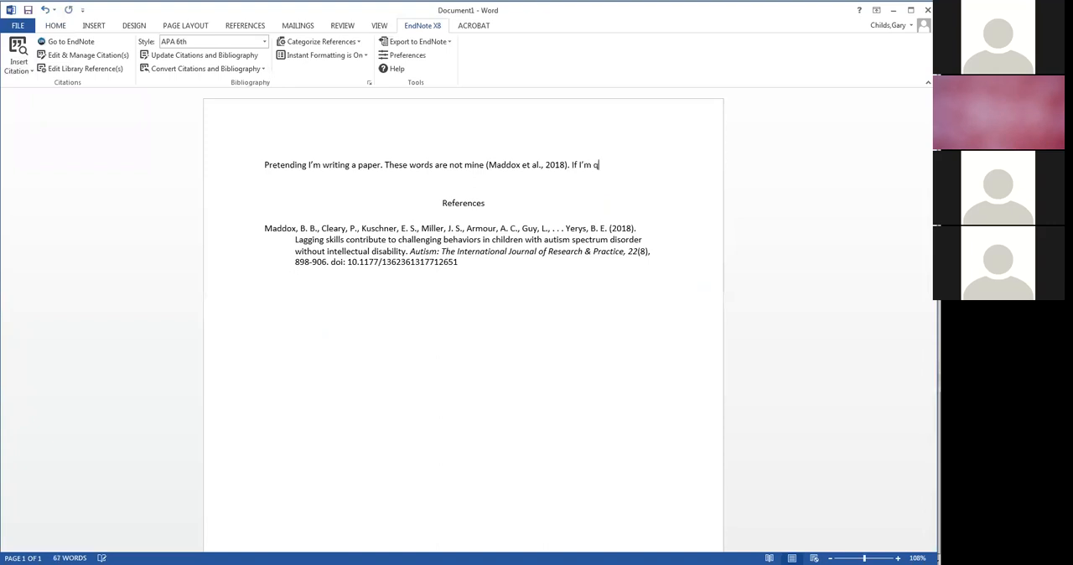
type(", \"")
type("bla")
type("h blah          ")
type("bl")
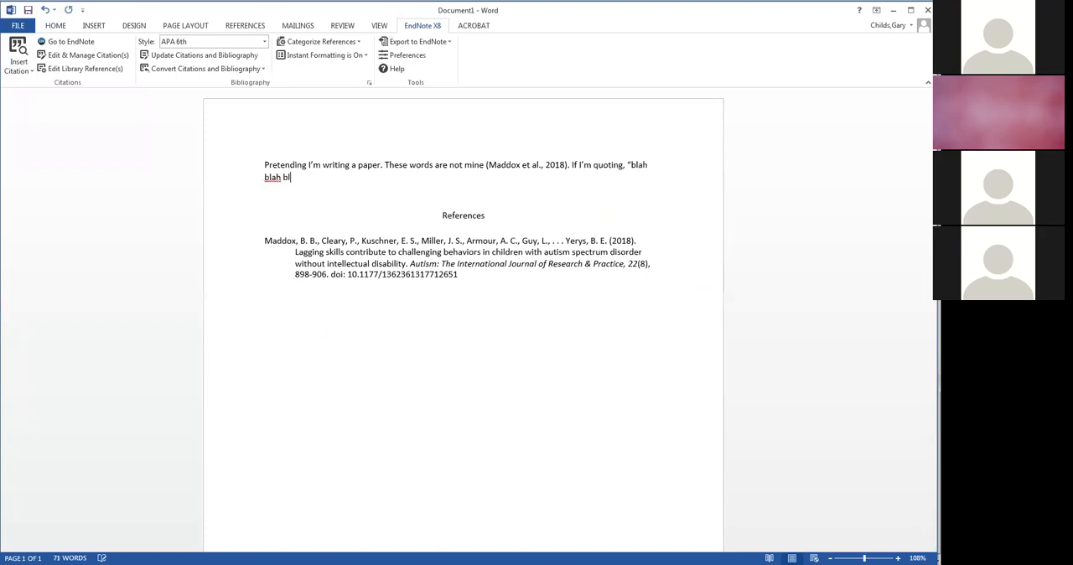
type("ah\"")
- Select the "Imagining Autism: Feasibility of a drama-based intervention..." reference in EndNote and insert it in Word as a citation after the quotation
key("alt+Tab")
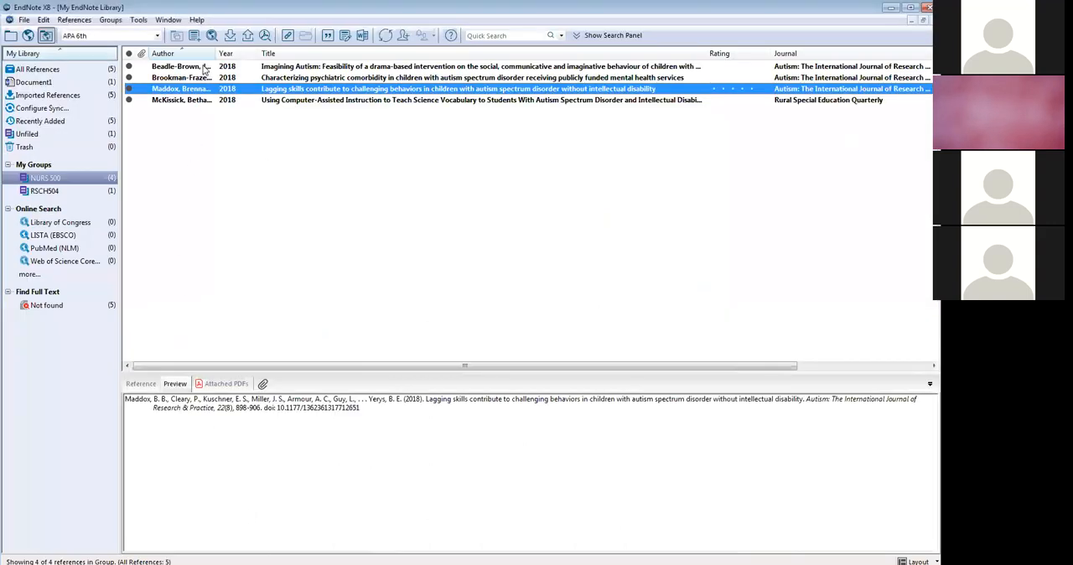
left_click(203, 69)
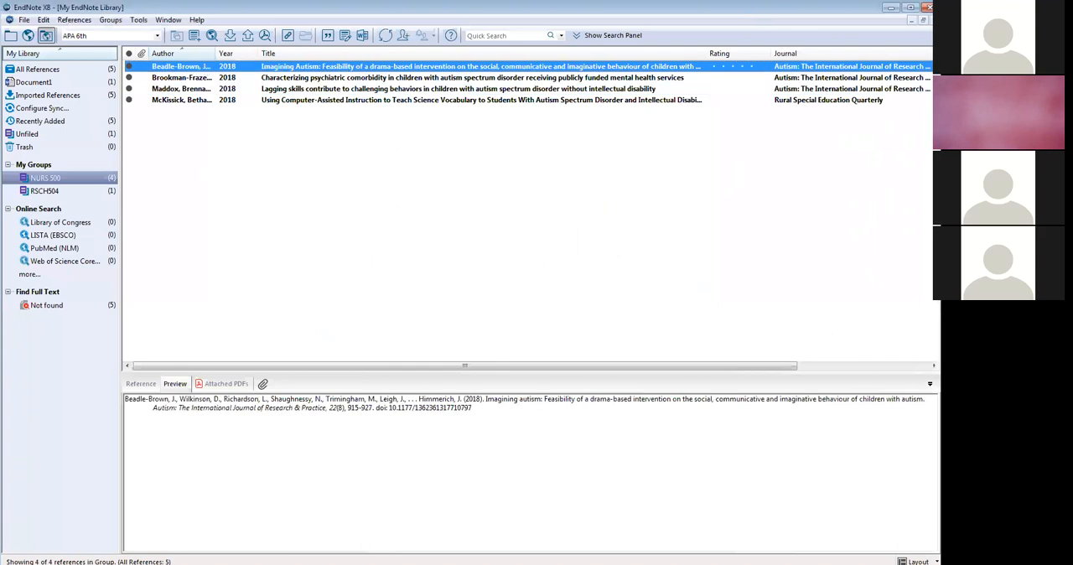
key("alt+Tab")
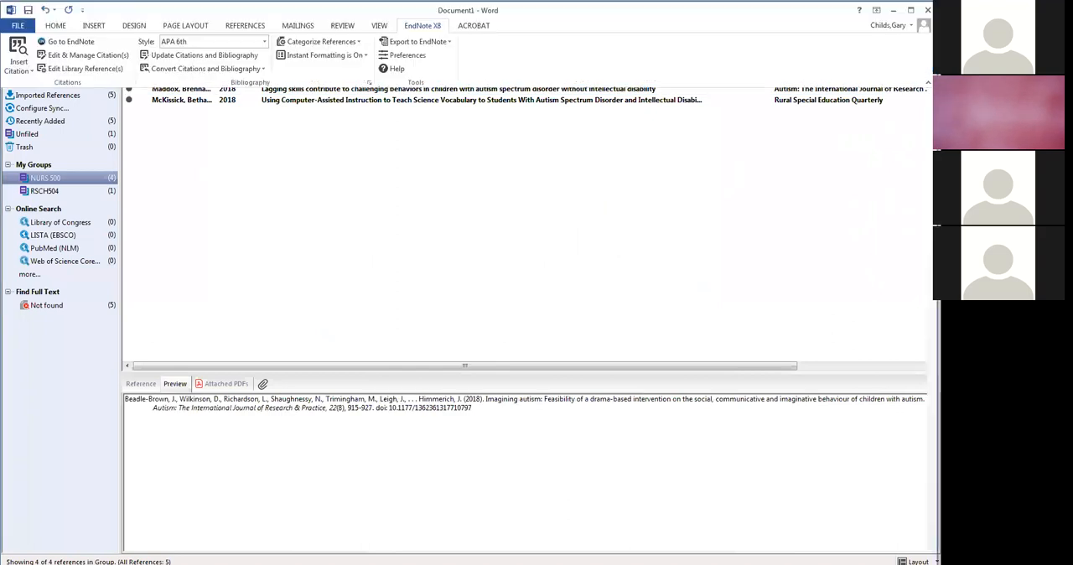
left_click(20, 71)
left_click(43, 98)
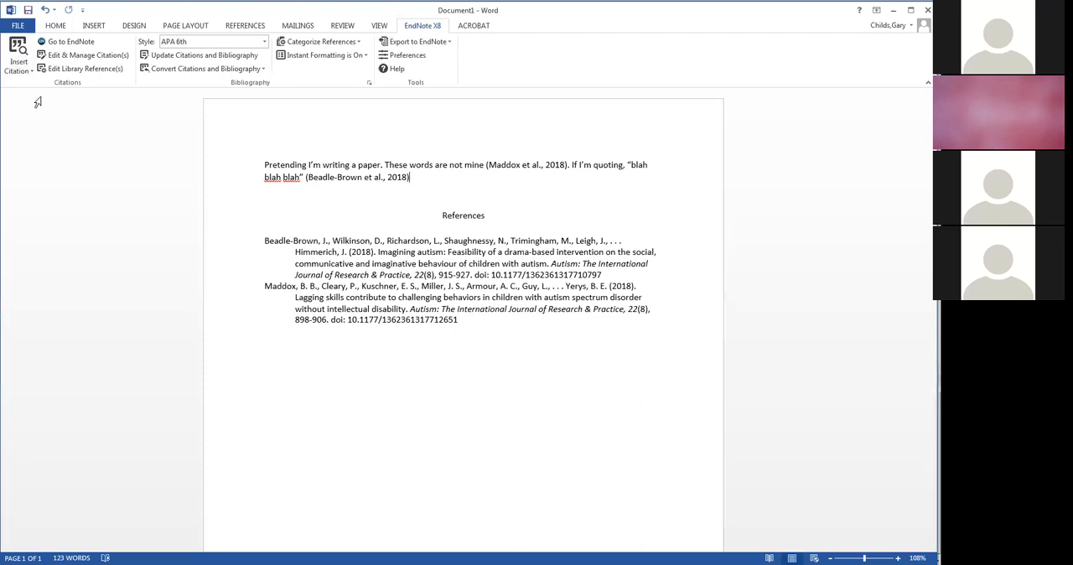
- Edit the citation following the quotation to add page 89
left_click(348, 177)
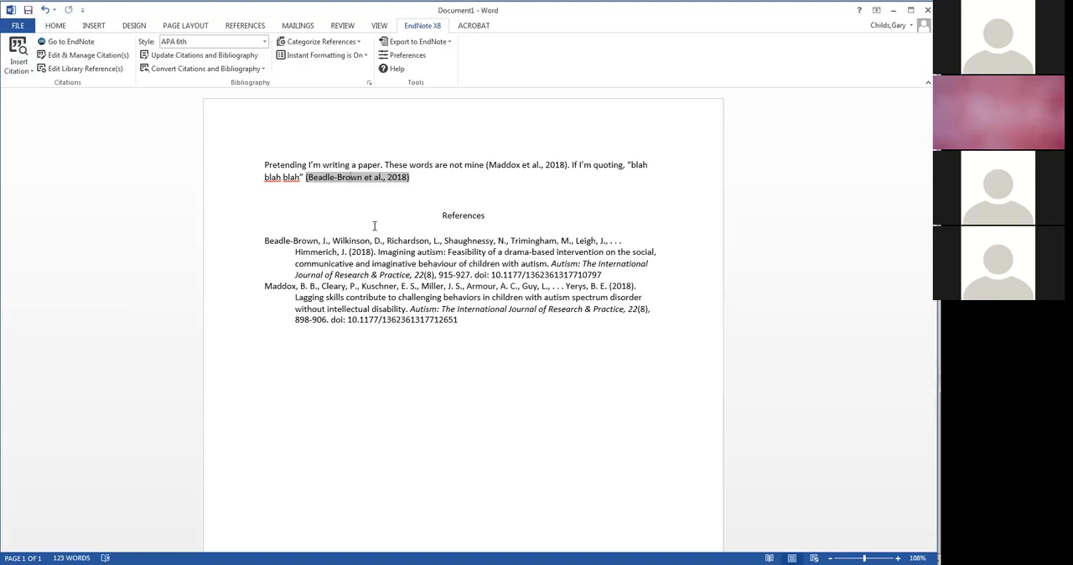
left_click(106, 57)
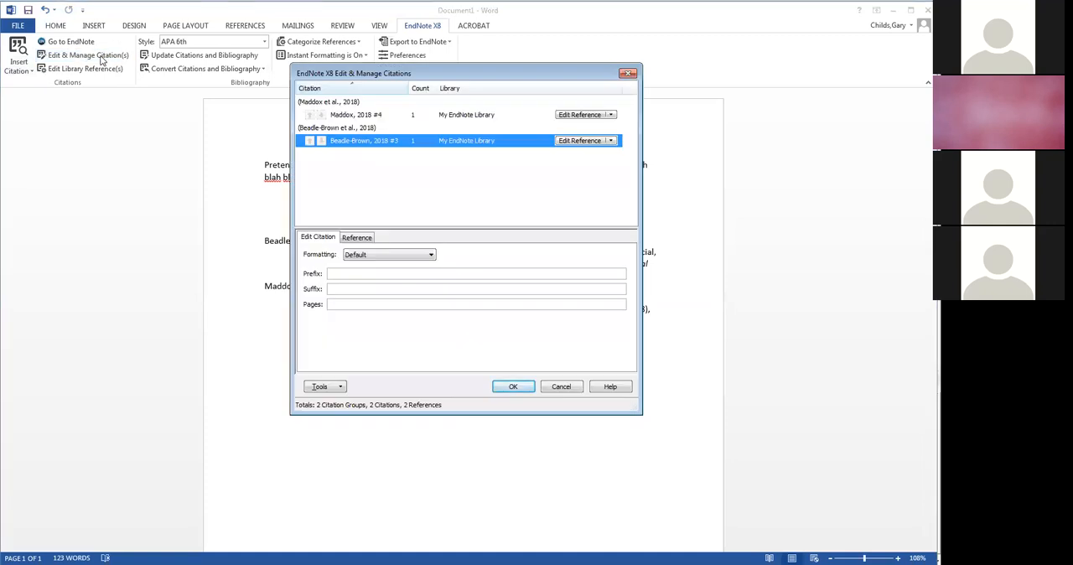
left_click(350, 305)
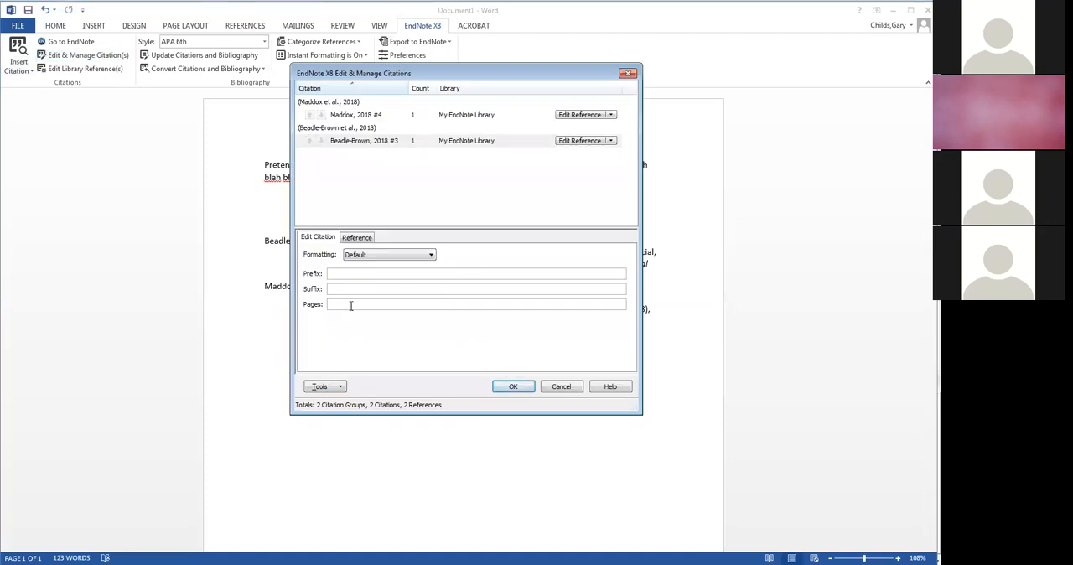
type("89")
left_click(524, 390)
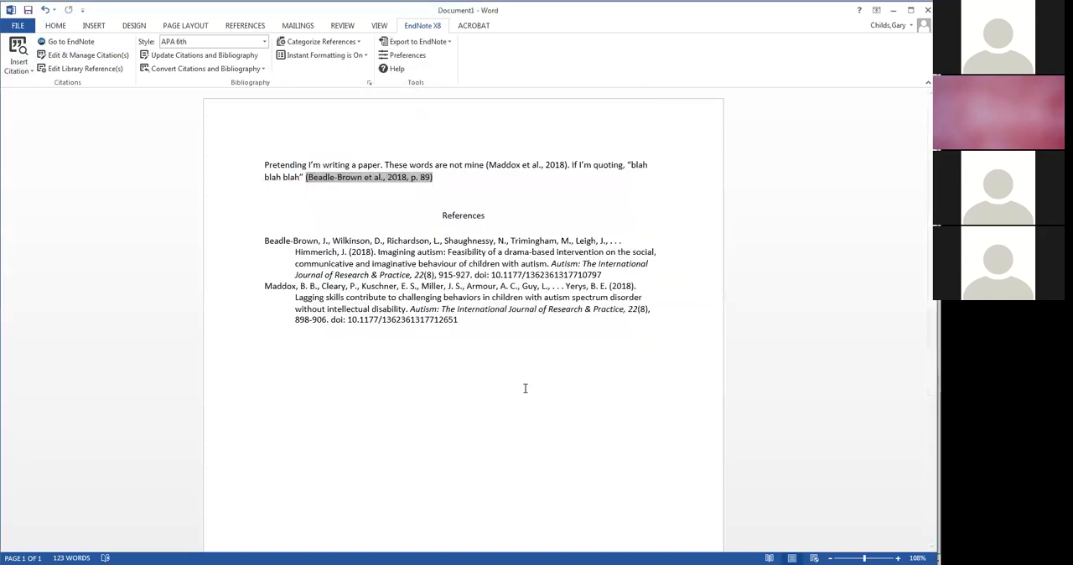
- Set the formatting of the page 89 citation after the quotation to Exclude Author
left_click(383, 216)
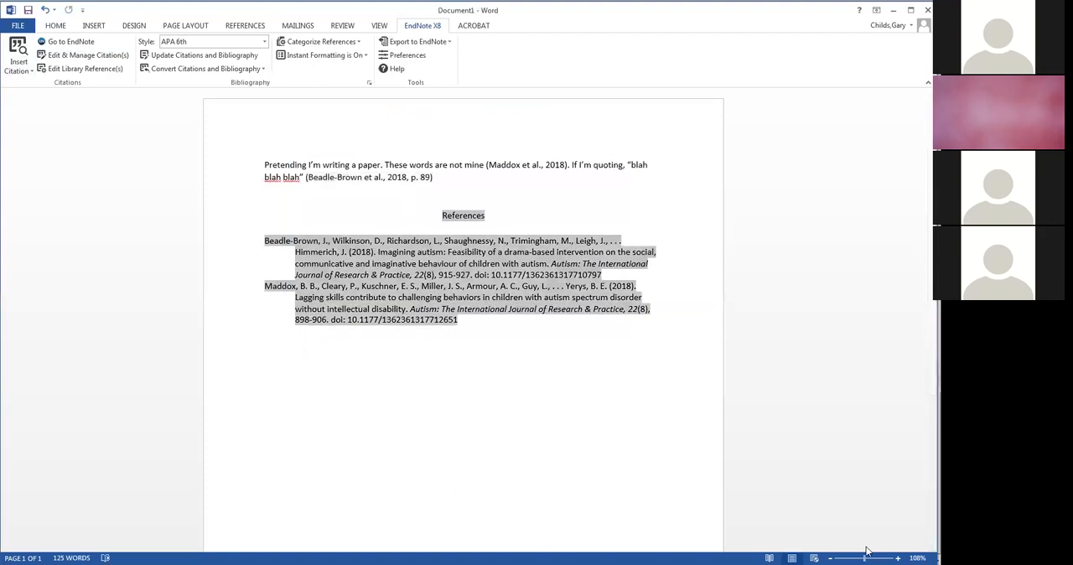
left_click_drag(865, 558, 872, 551)
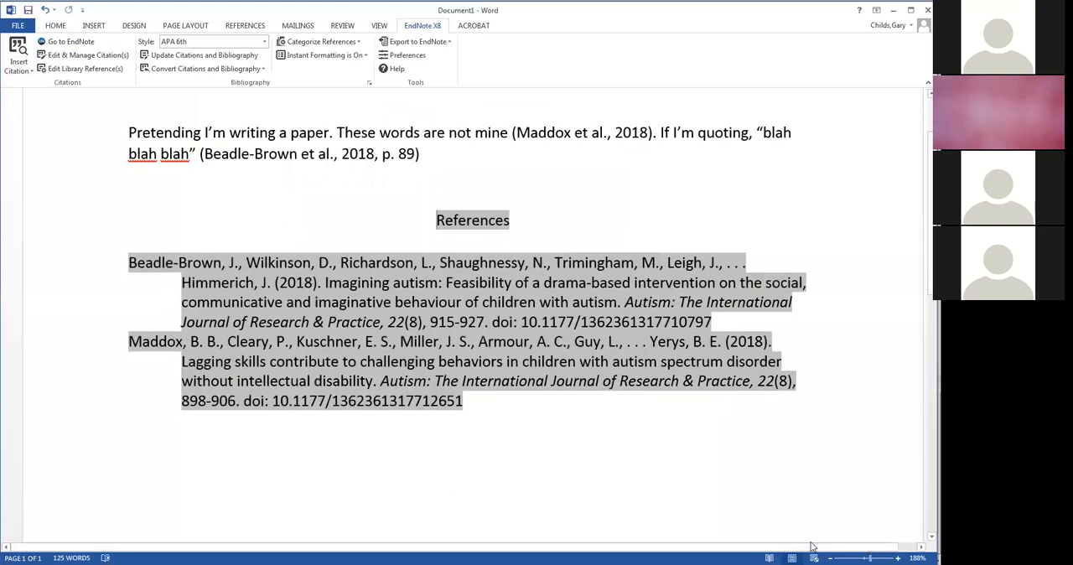
left_click(428, 163)
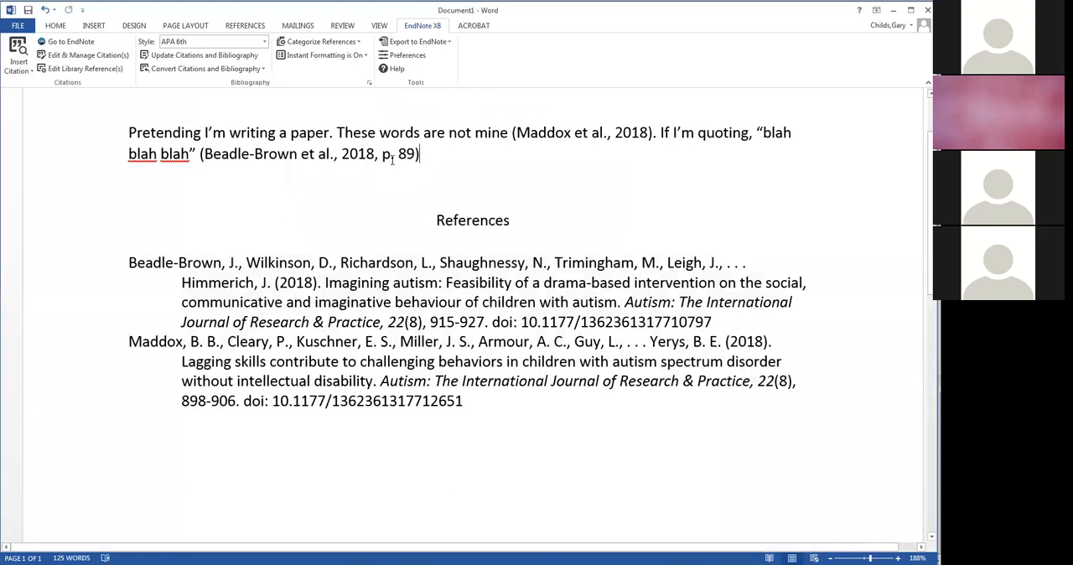
left_click(392, 159)
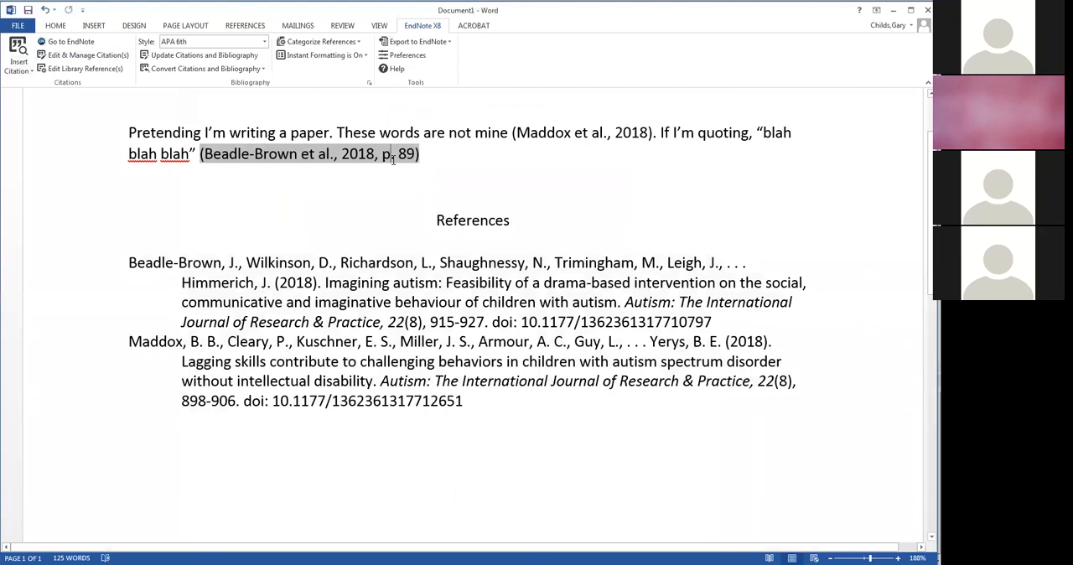
left_click(108, 55)
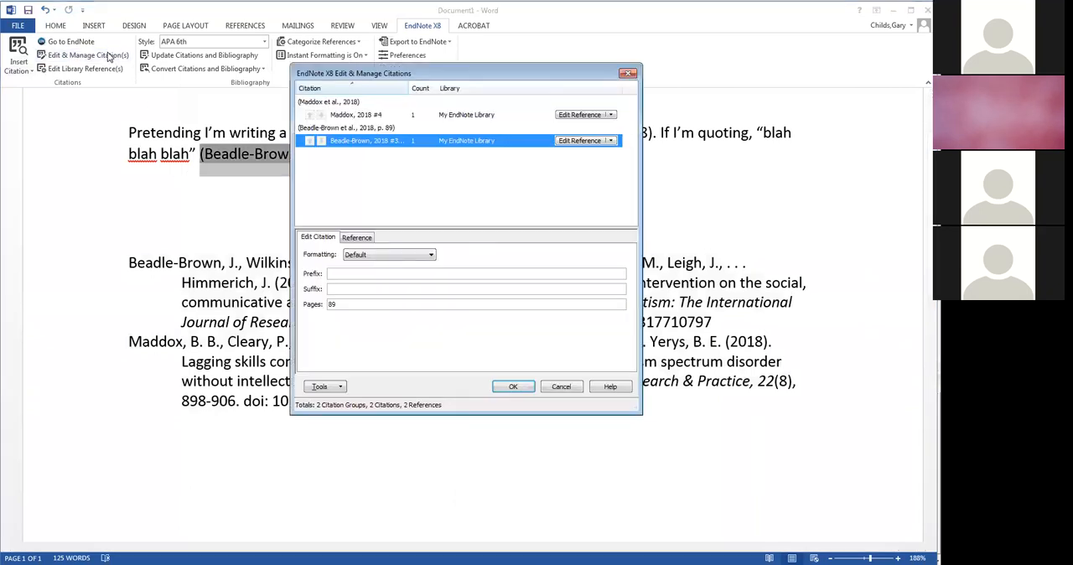
left_click(412, 255)
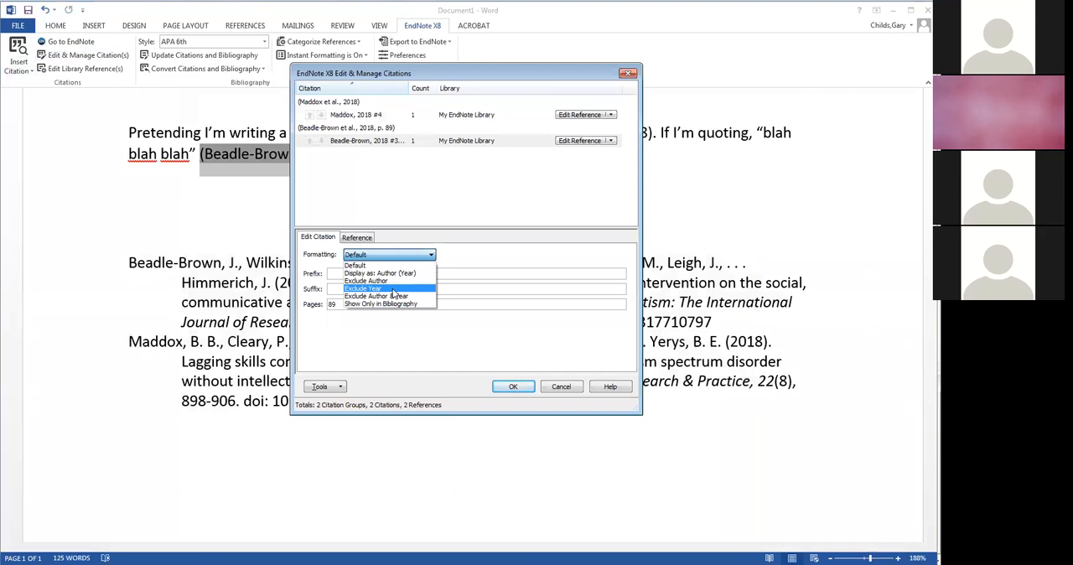
left_click(389, 280)
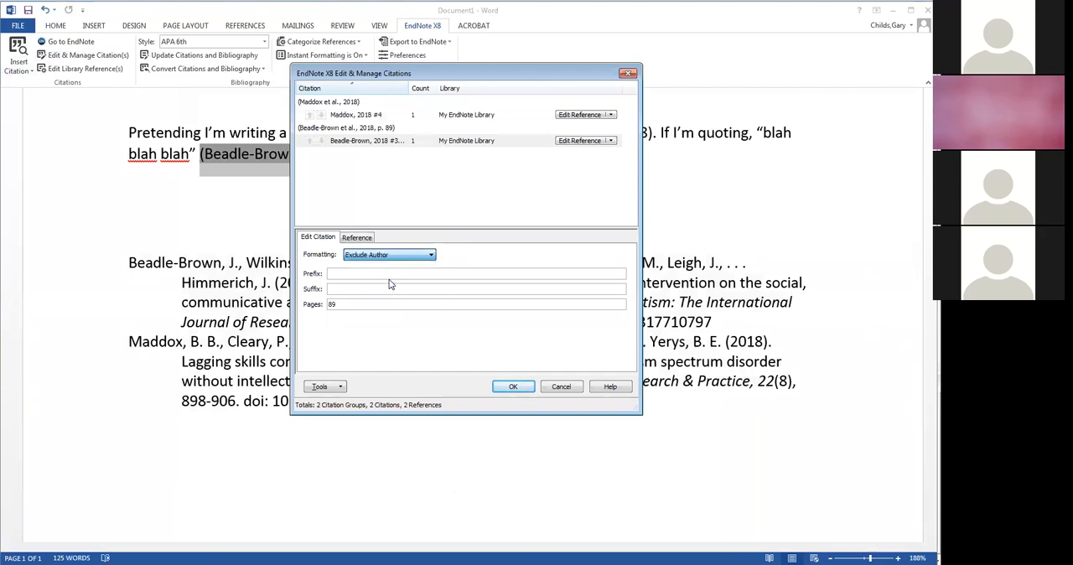
left_click(513, 387)
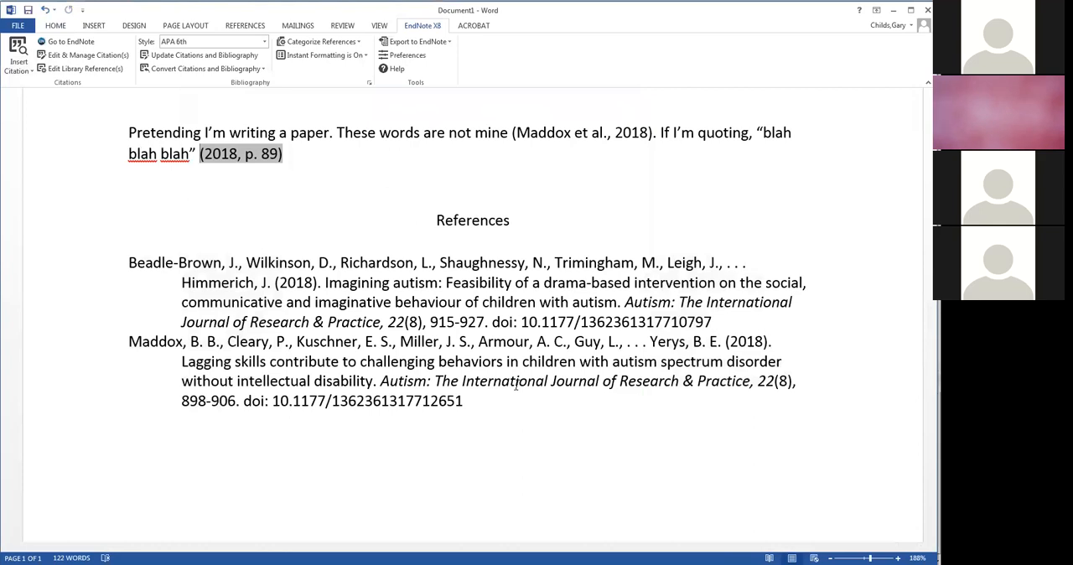
- Configure the bibliography layout with Times New Roman font, size 12, and double line spacing
left_click(575, 294)
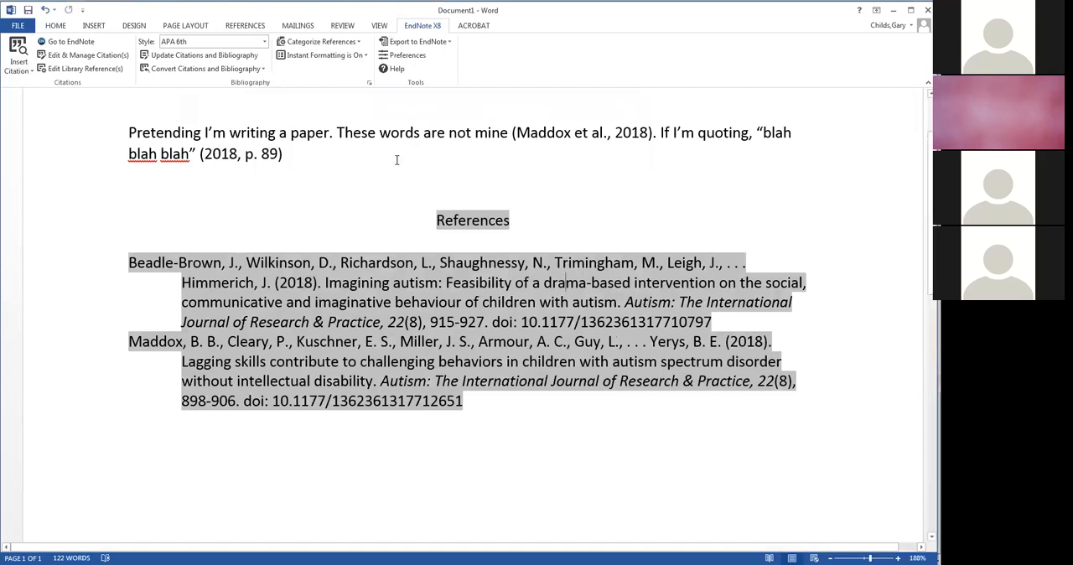
left_click(370, 85)
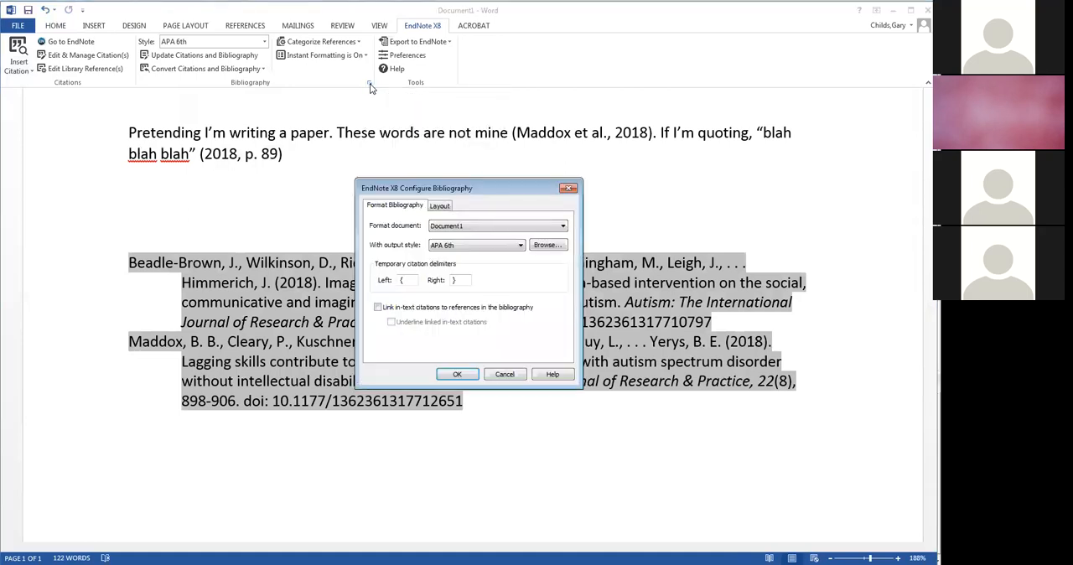
left_click(441, 208)
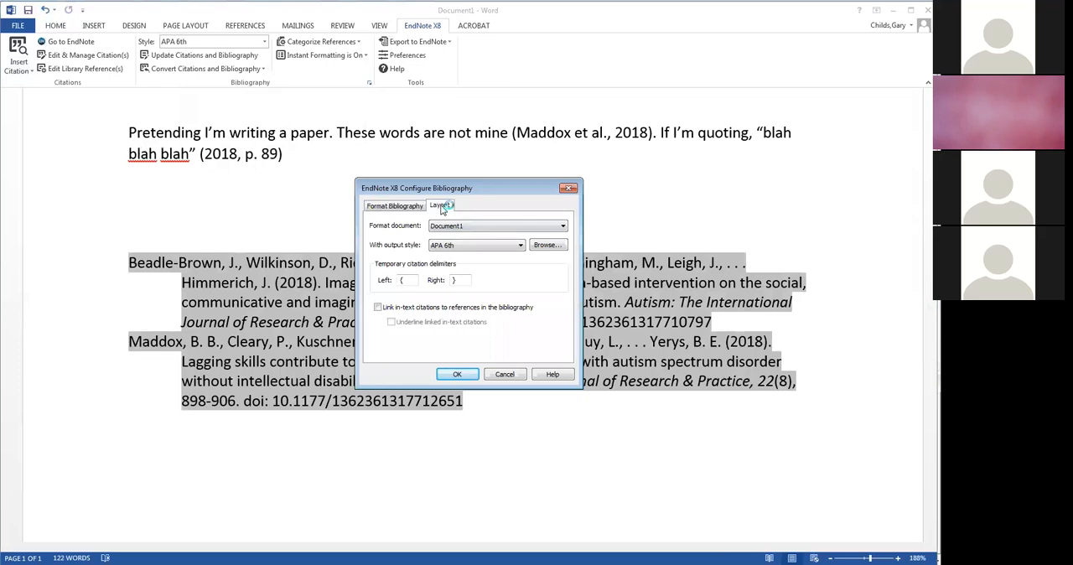
left_click(431, 234)
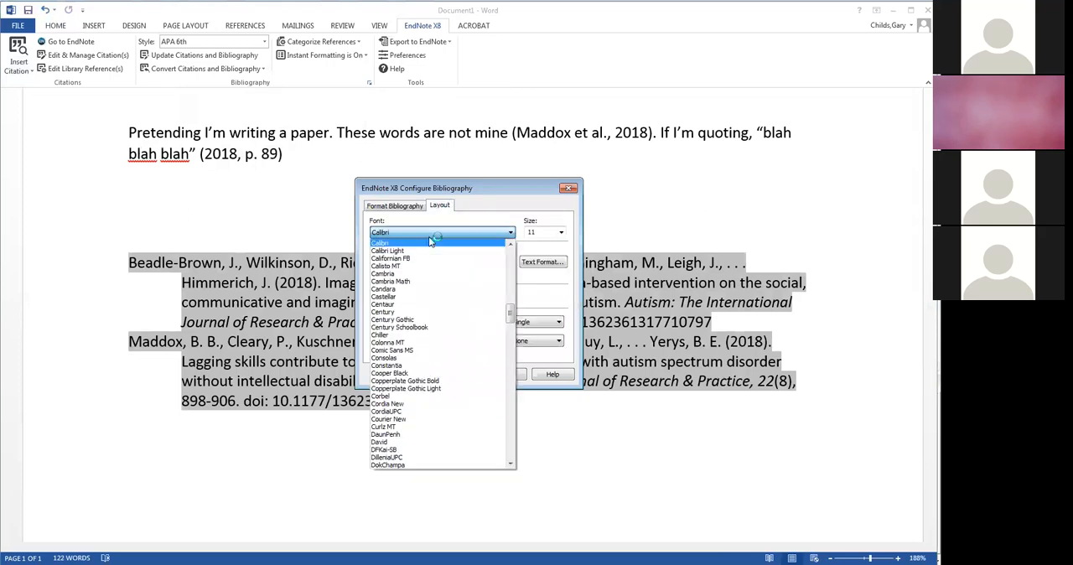
left_click_drag(511, 311, 509, 452)
left_click(423, 413)
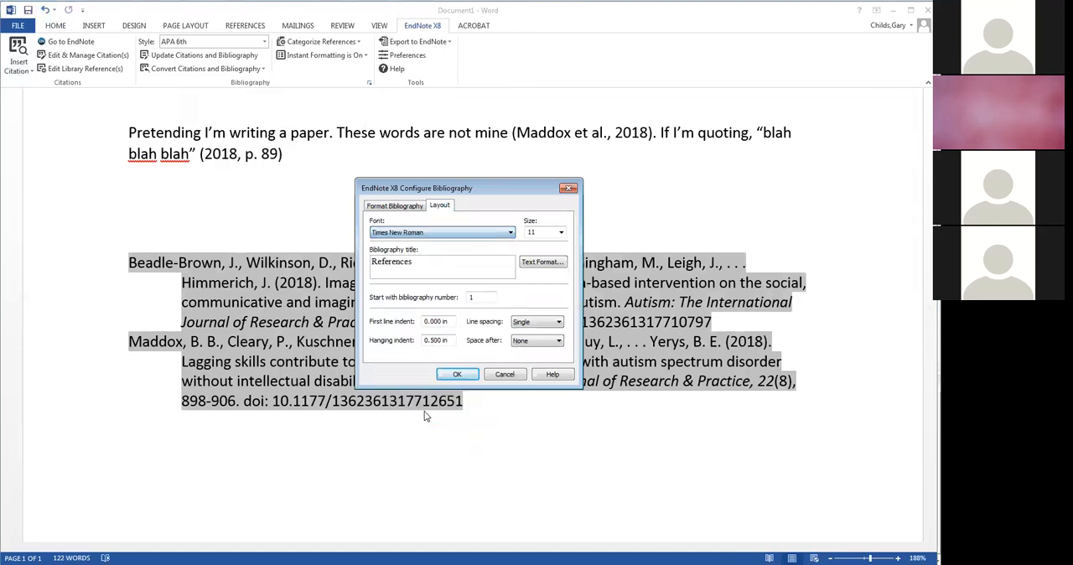
left_click(560, 233)
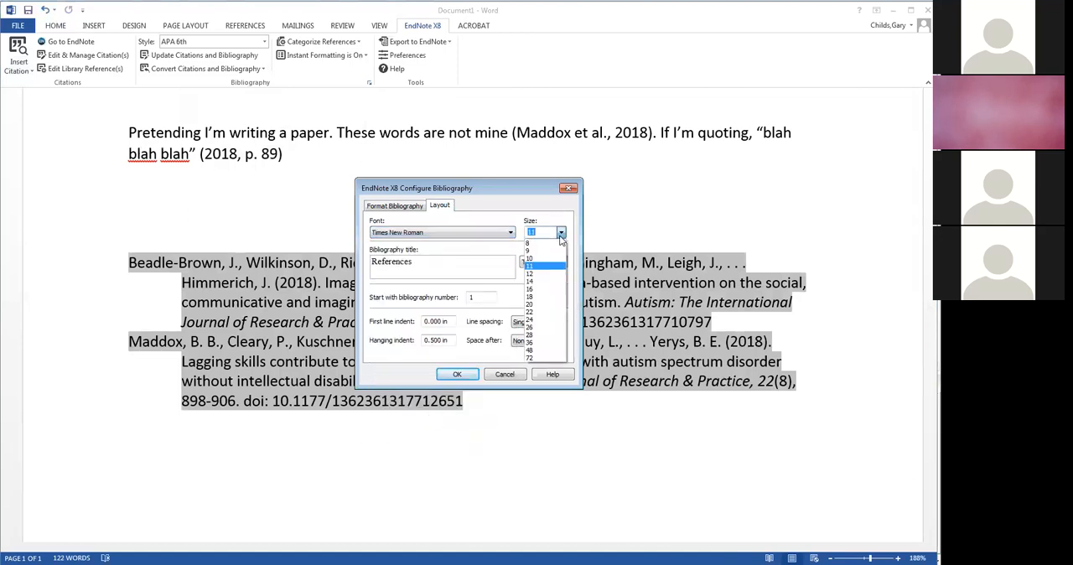
left_click(539, 274)
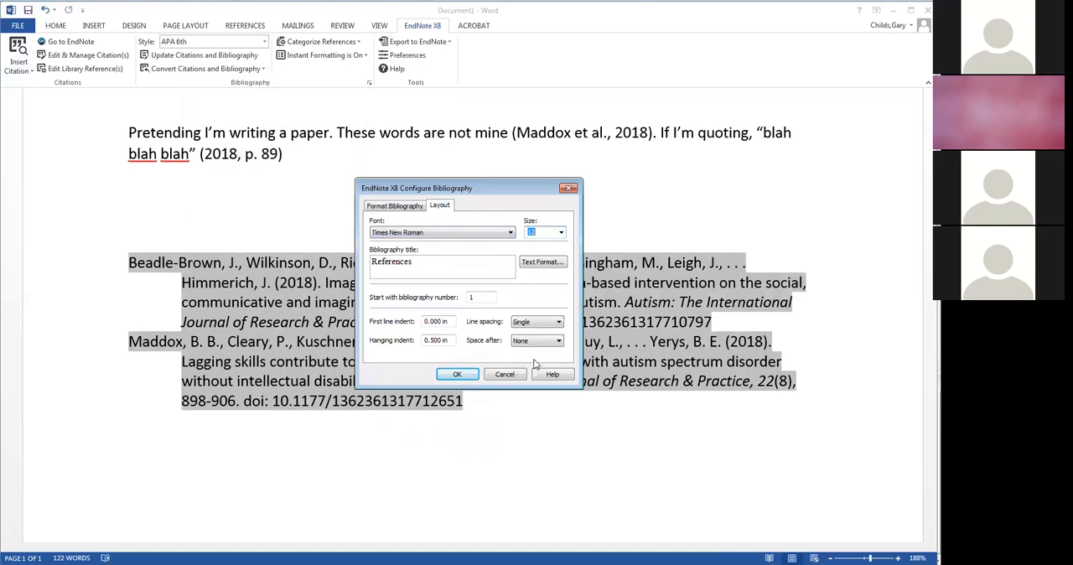
left_click(558, 322)
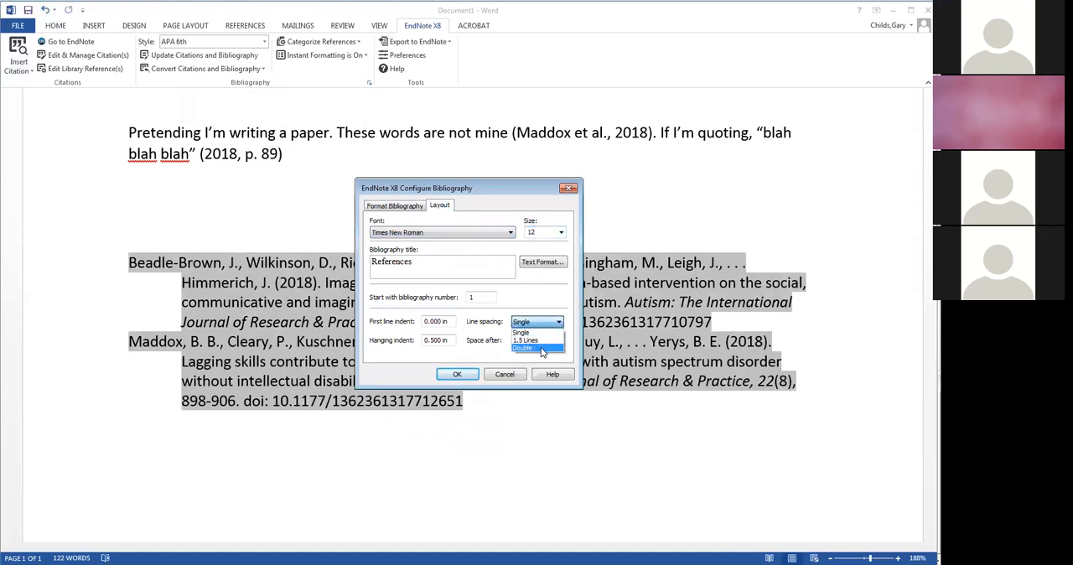
left_click(541, 349)
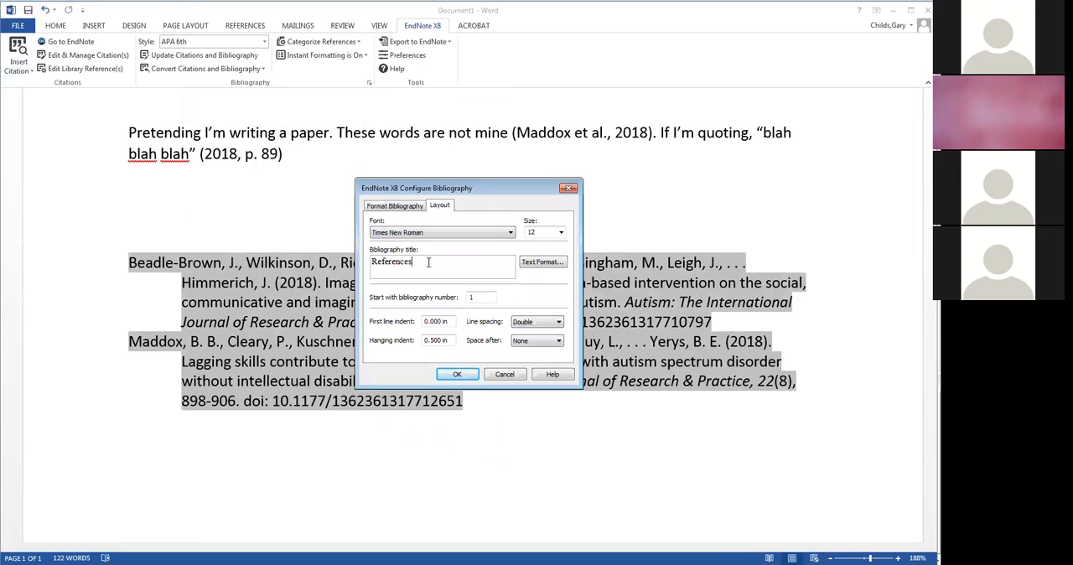
- Change the bibliography title to "Works Cited", apply the layout changes, and review the reformatted reference list
left_click_drag(429, 262, 361, 255)
type("Wor")
key("BackSpace")
key("BackSpace")
type("erks Cited")
left_click(457, 373)
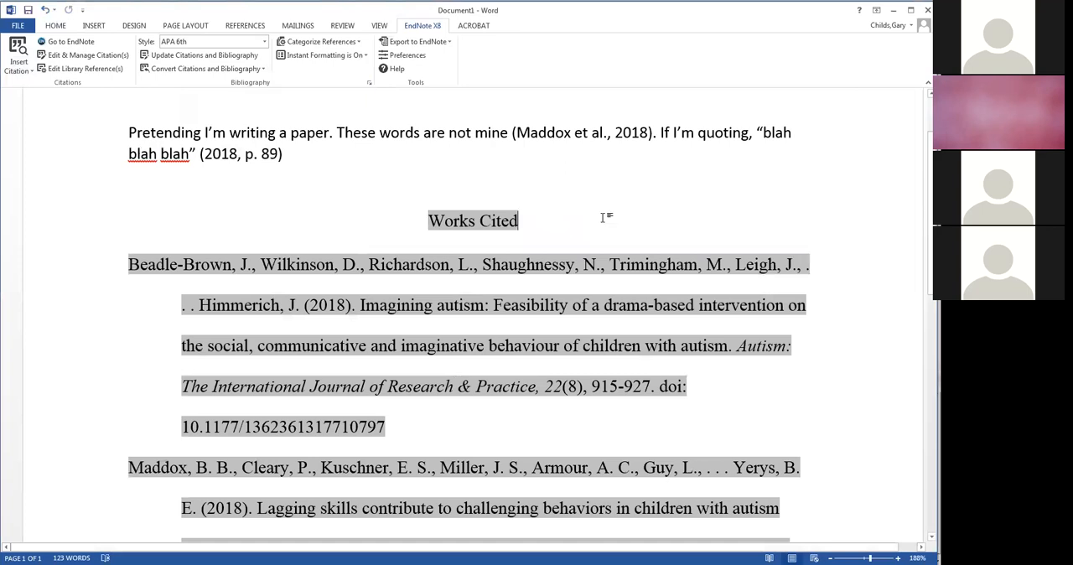
left_click(486, 183)
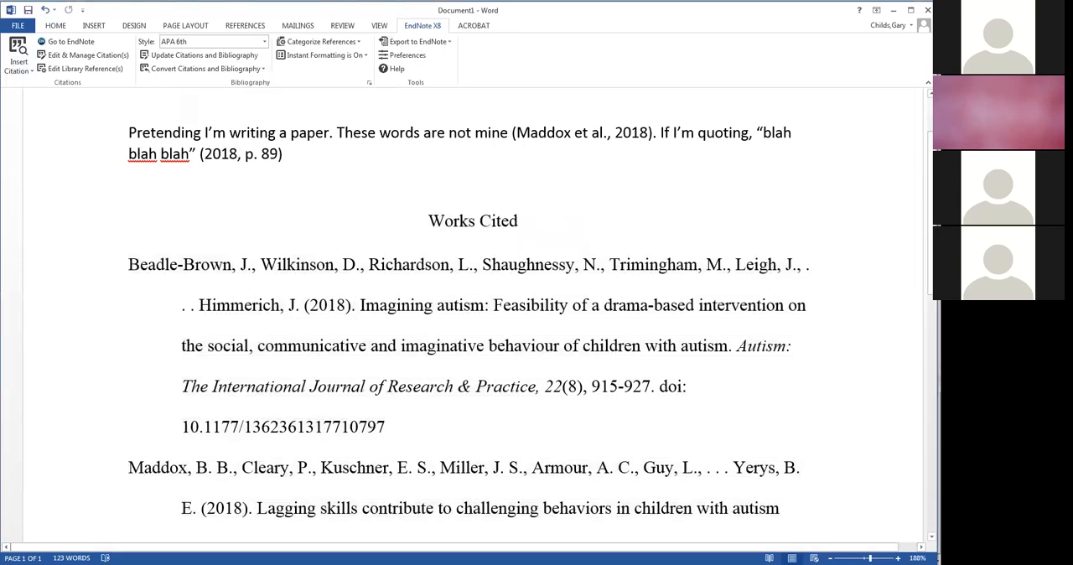
scroll(533, 317, "down", 3)
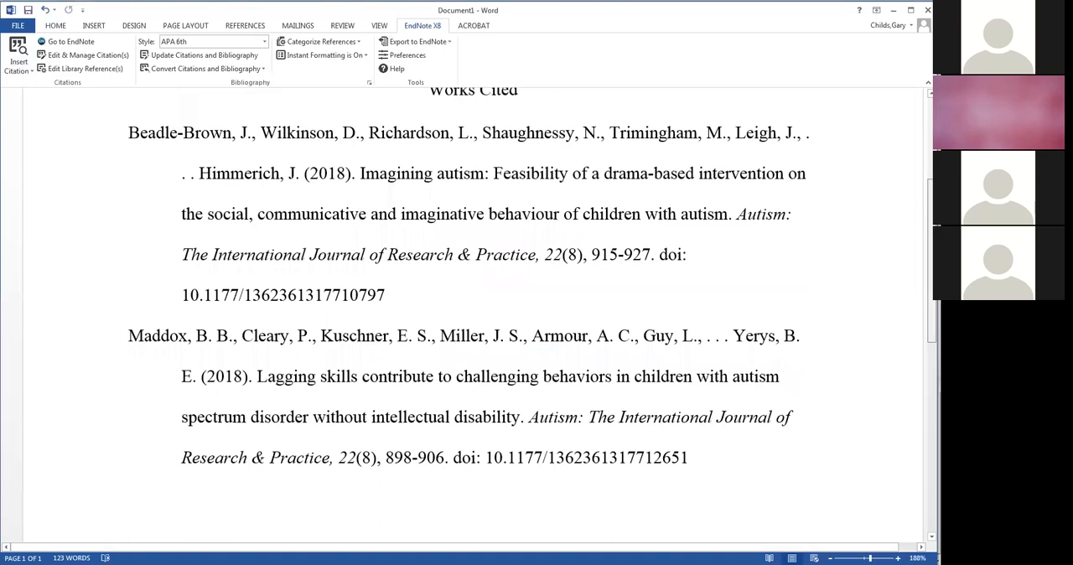
scroll(467, 296, "up", 2)
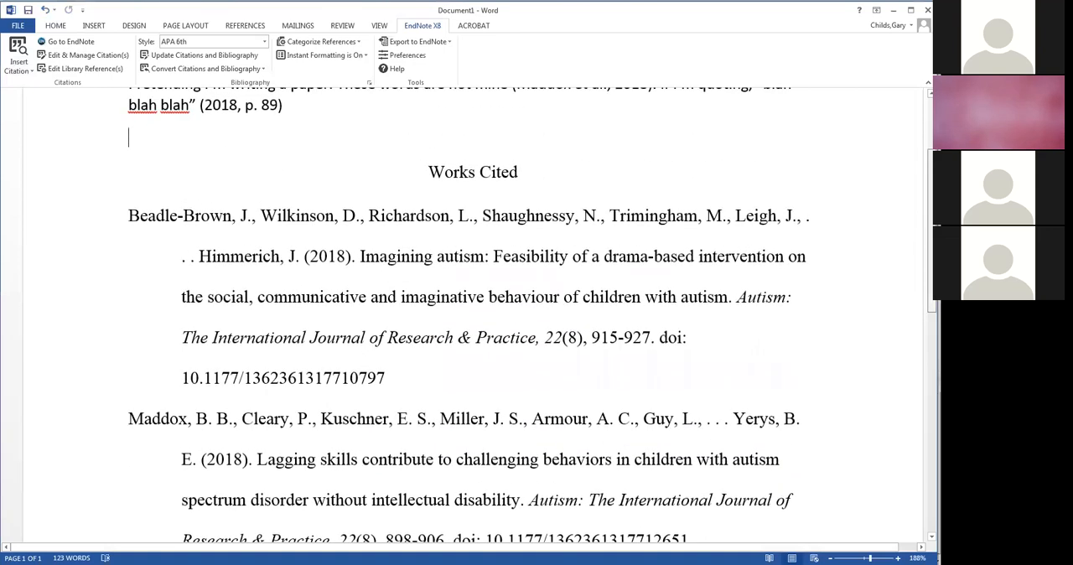
scroll(921, 223, "down", 2)
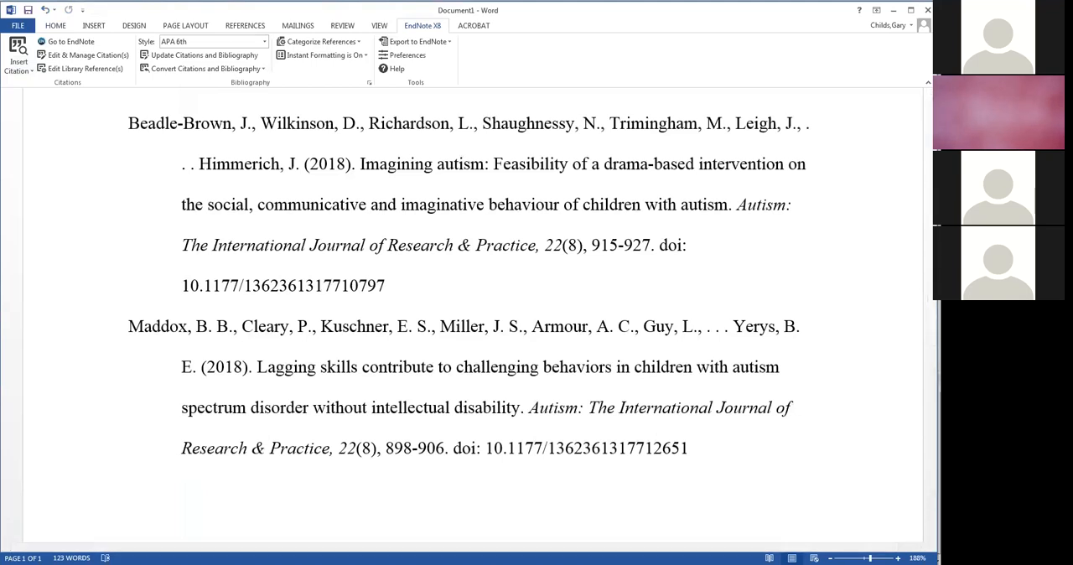
- Switch to EndNote, open the "Characterizing psychiatric comorbidity..." reference to examine its record fields, and close it
key("alt+Tab")
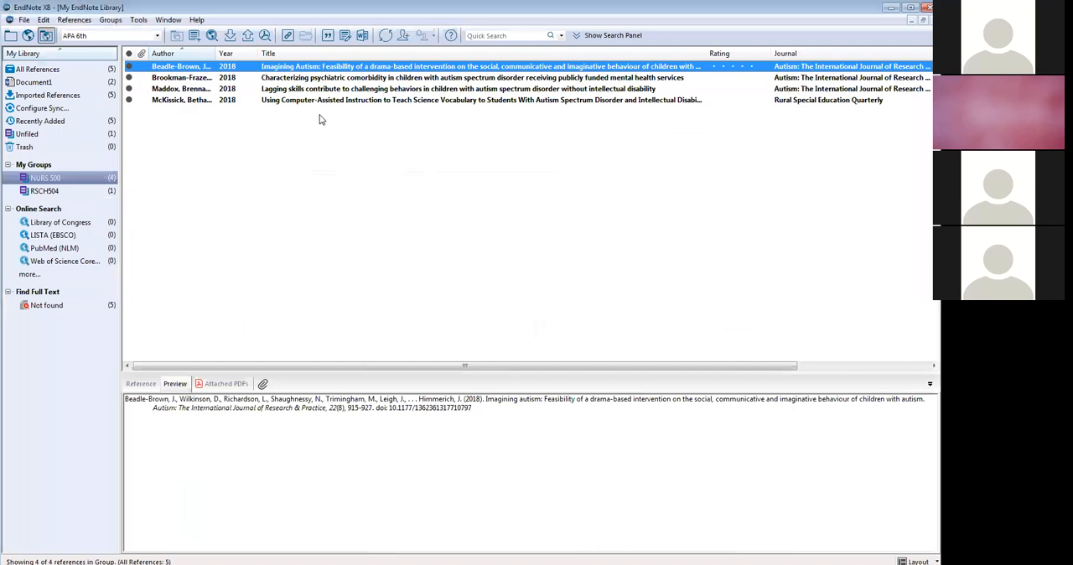
double_click(337, 78)
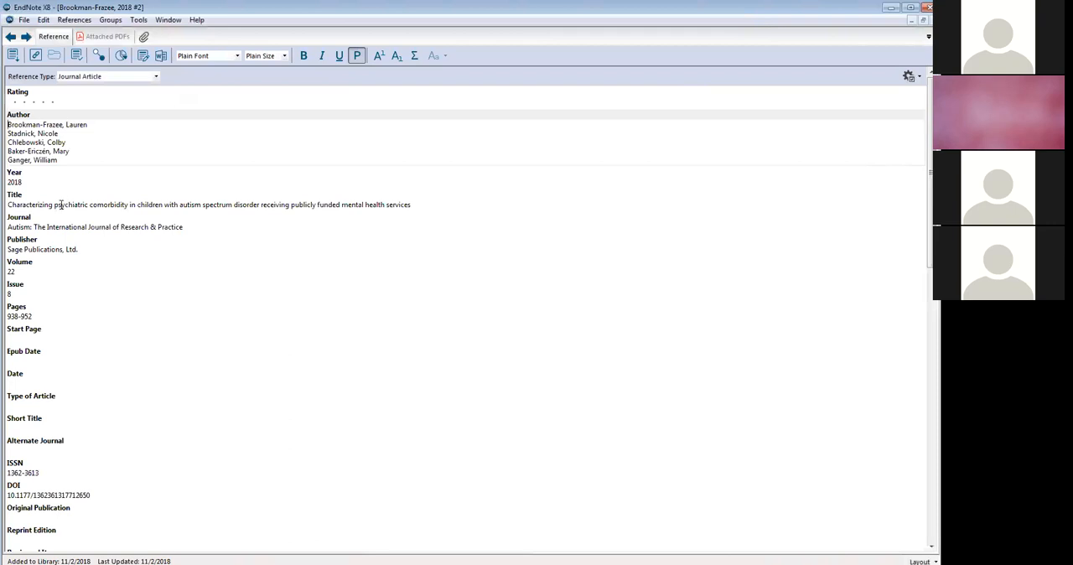
mouse_move(930, 151)
left_mouse_down()
mouse_move(930, 241)
mouse_move(930, 150)
left_mouse_up()
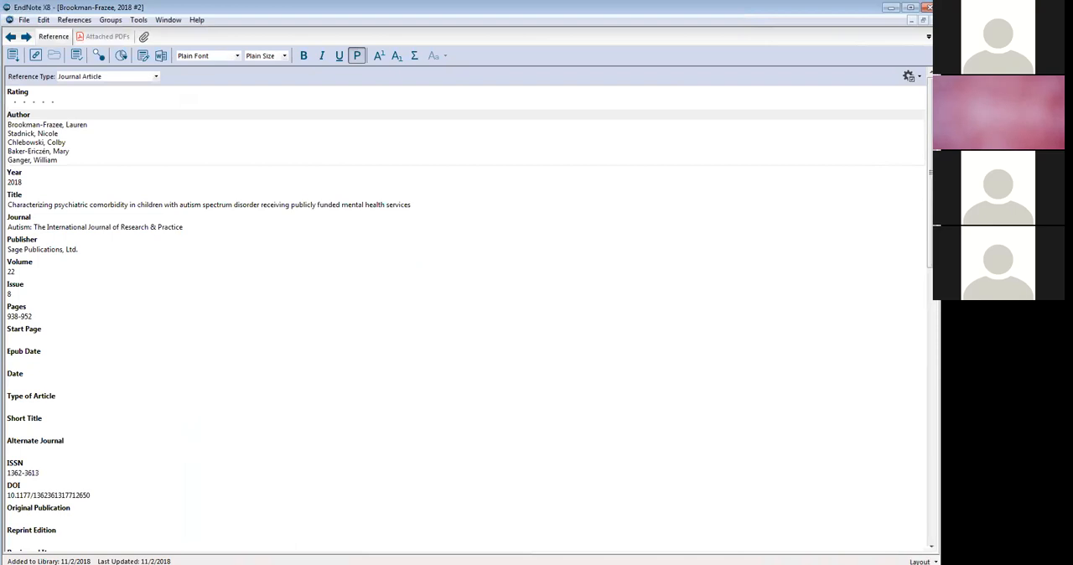
left_click(935, 20)
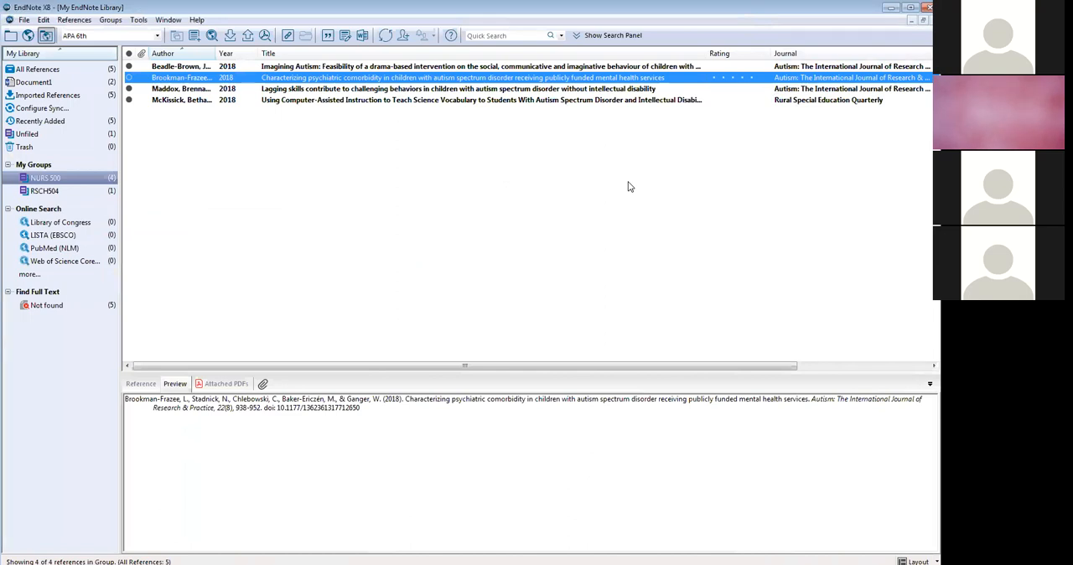
- Write "Multiple citation" after the page 89 citation in Word and insert the last three NURS 500 references there as one citation
left_click(195, 100, "shift")
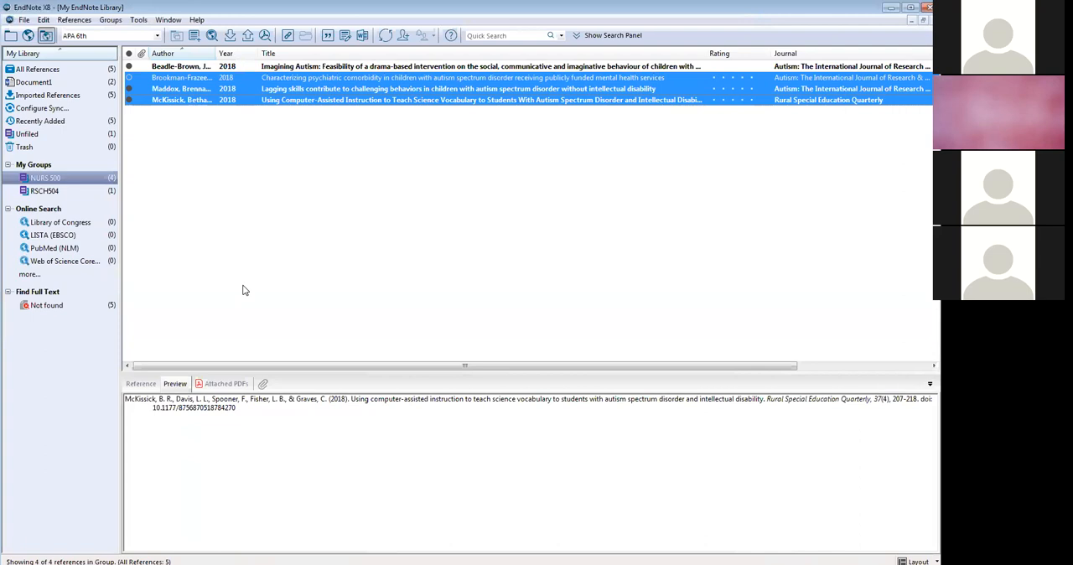
key("alt+Tab")
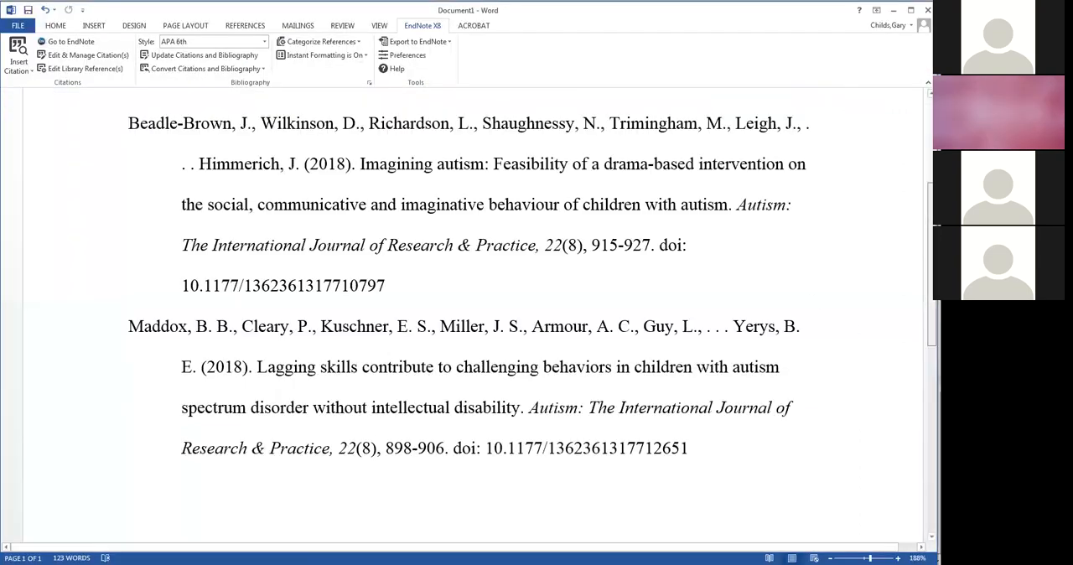
scroll(405, 239, "up", 5)
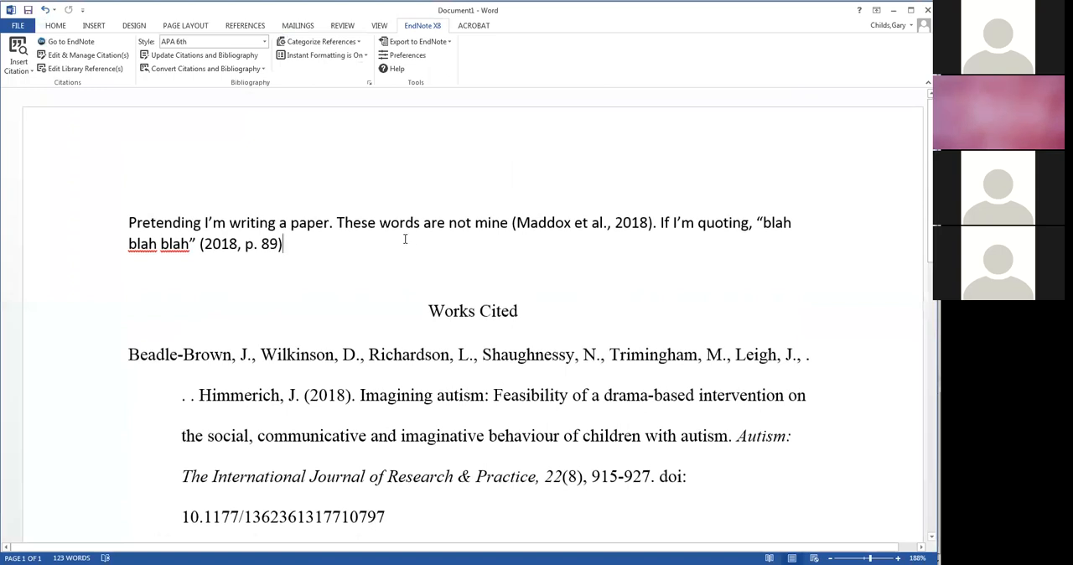
type("Mult")
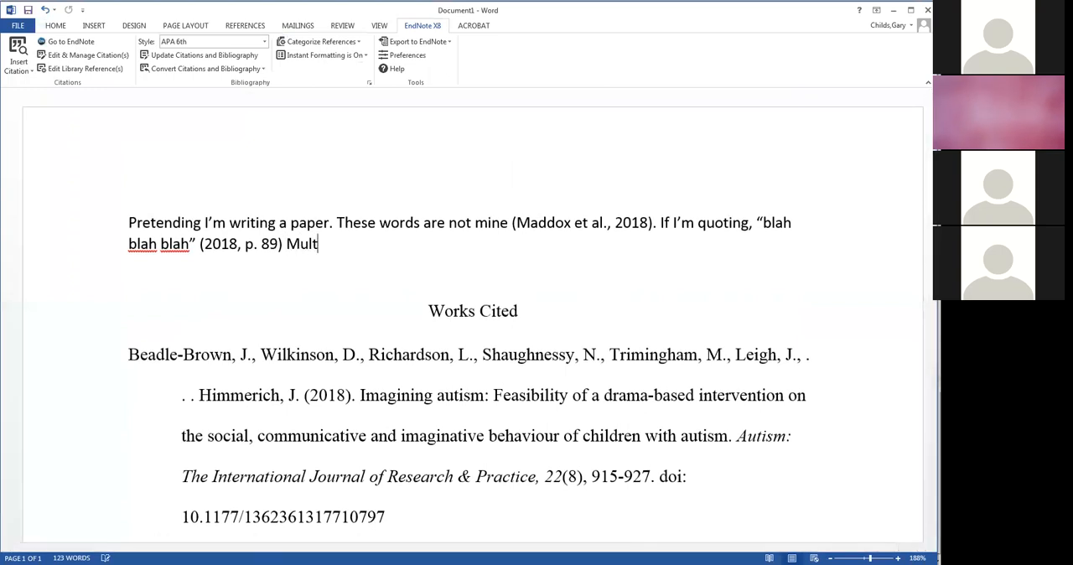
type("iple citation")
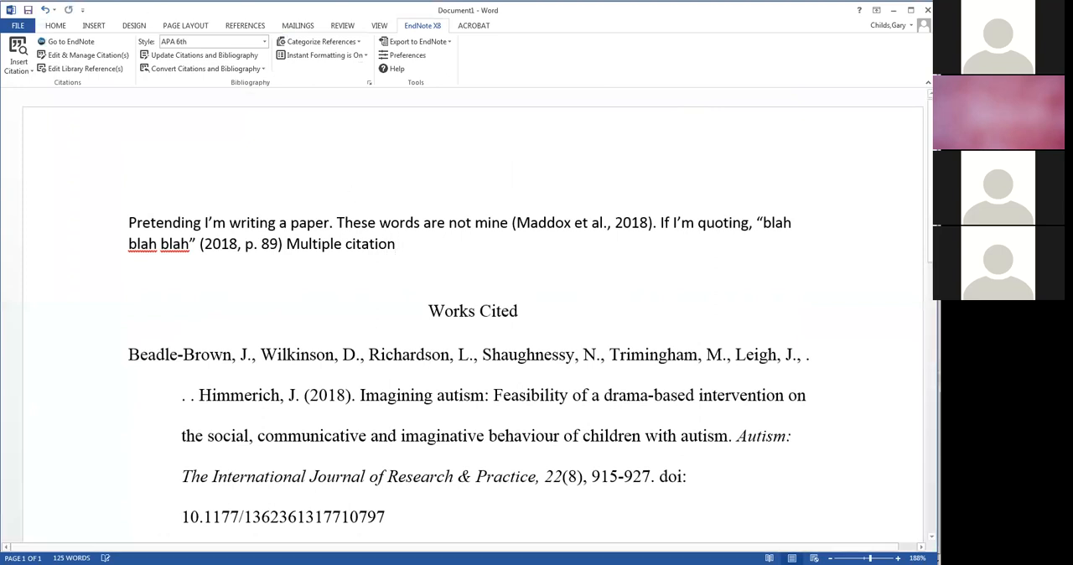
left_click(23, 74)
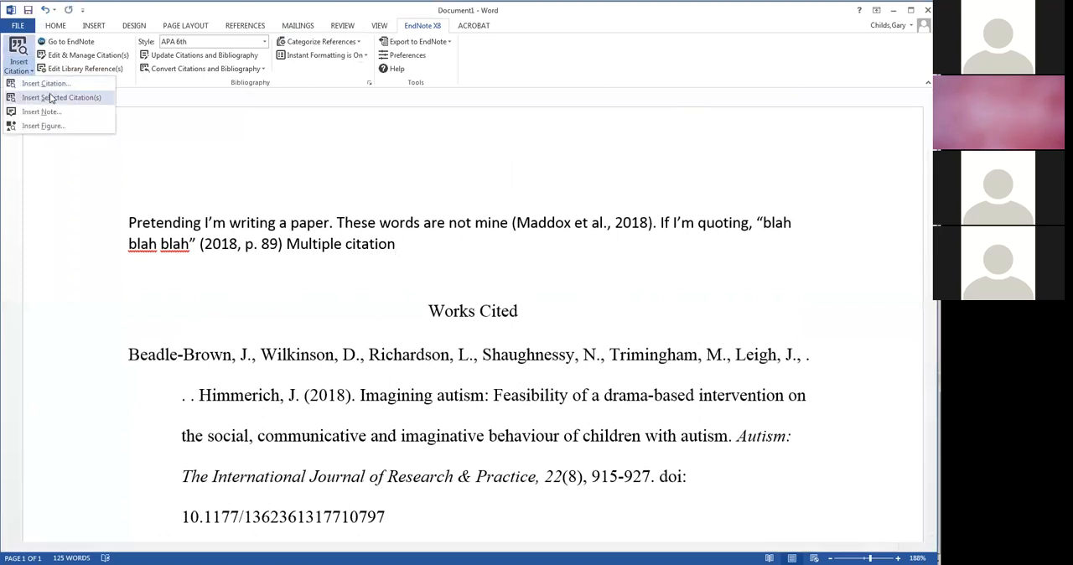
left_click(50, 97)
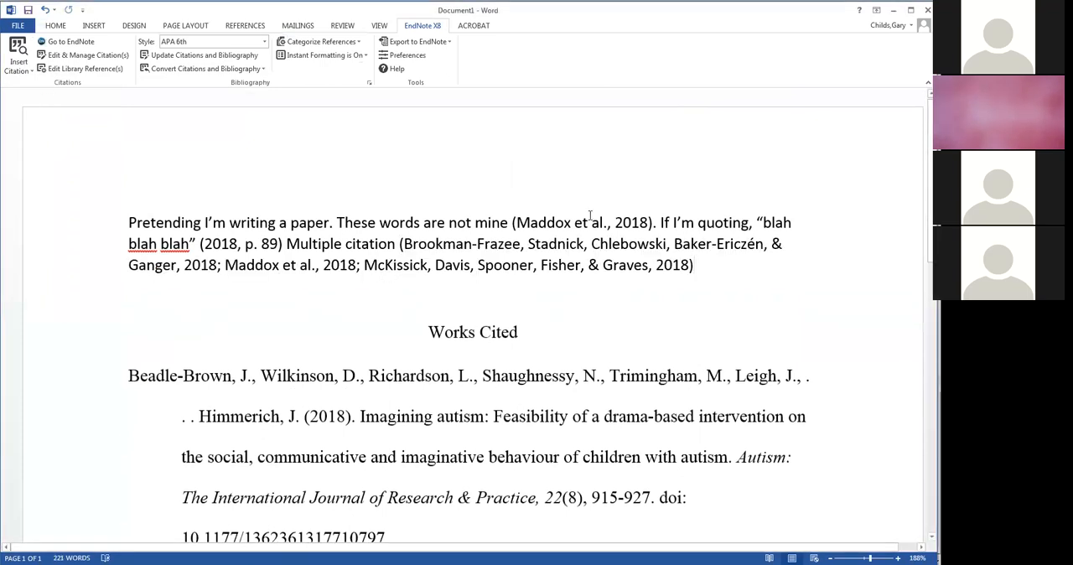
left_click_drag(931, 161, 931, 396)
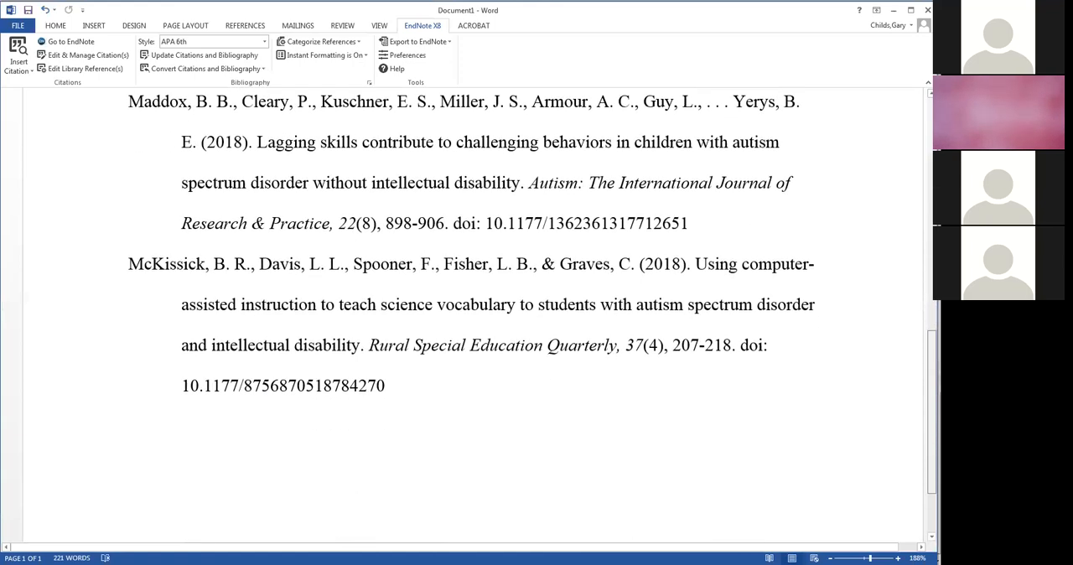
left_click_drag(930, 396, 931, 175)
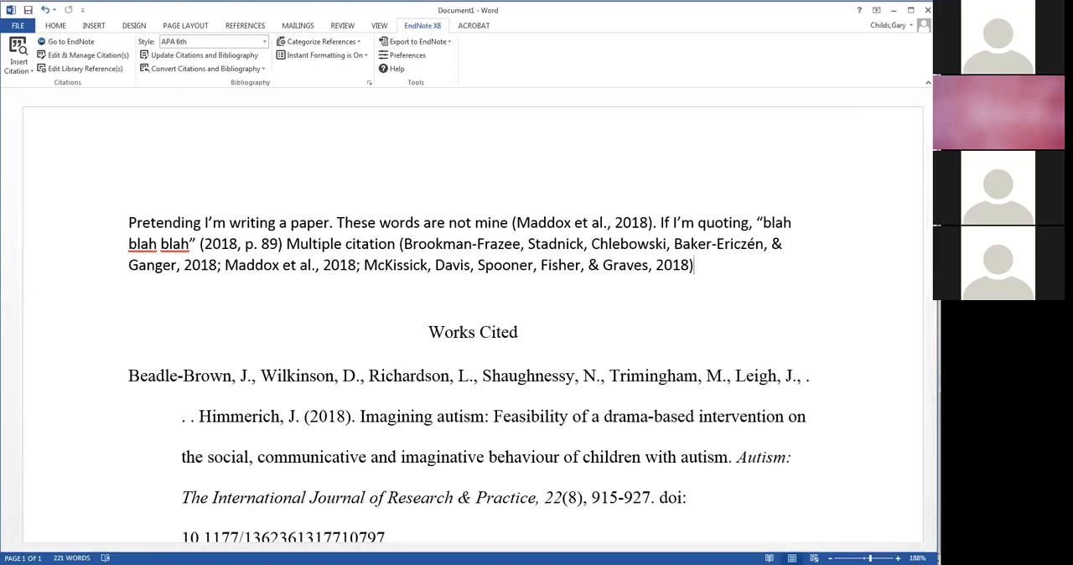
- Save the Word document to the Desktop as EndNote_Demonstration_11_2_2018
left_click(18, 25)
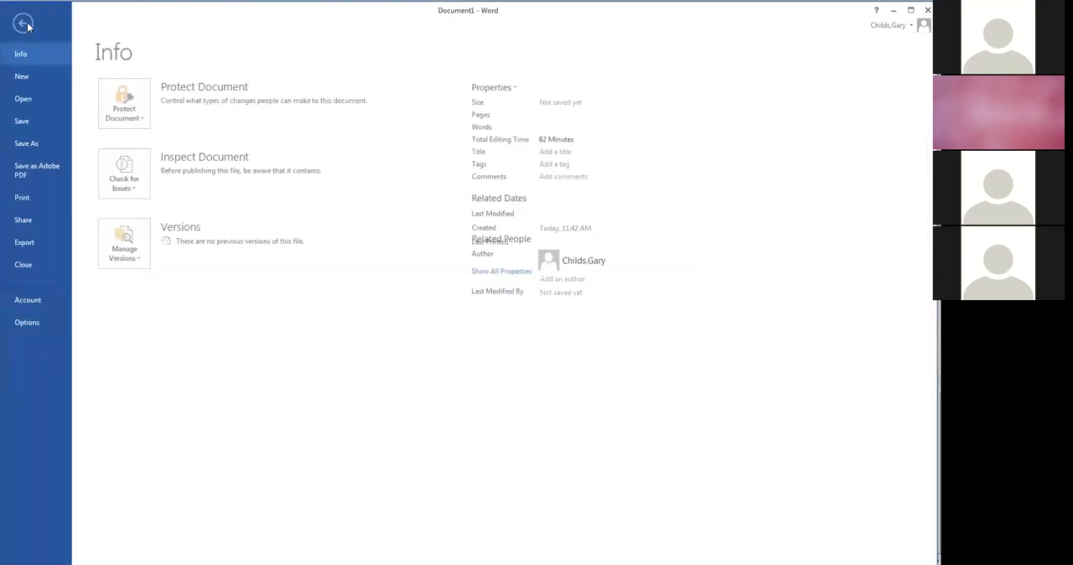
left_click(46, 145)
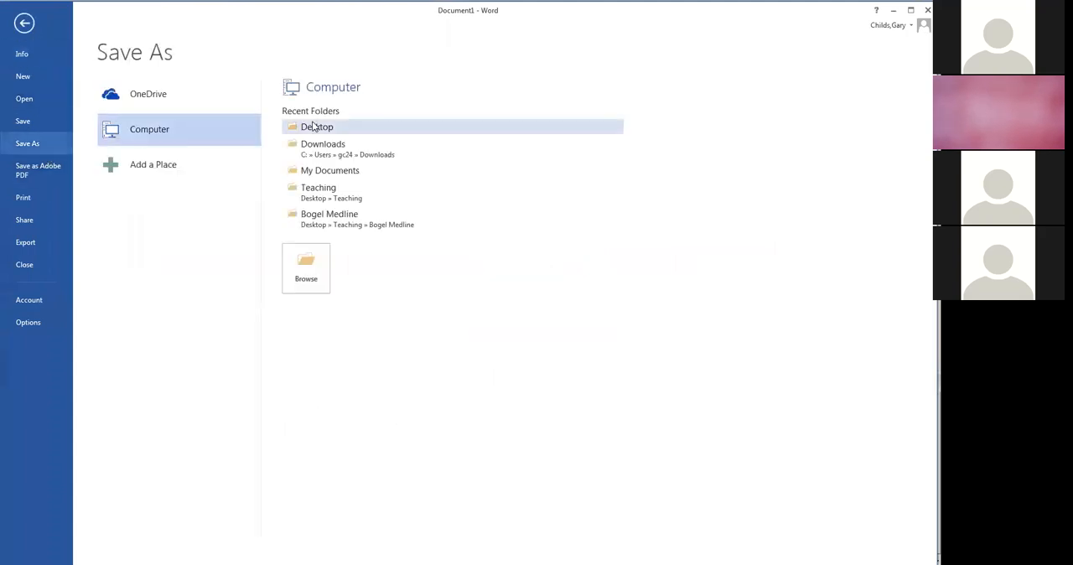
left_click(313, 126)
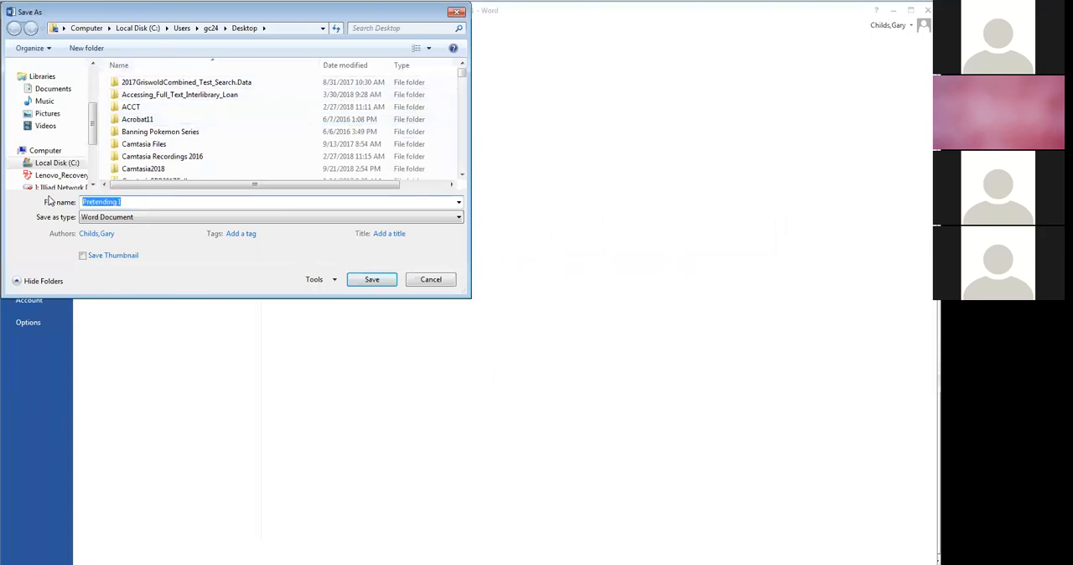
type("E")
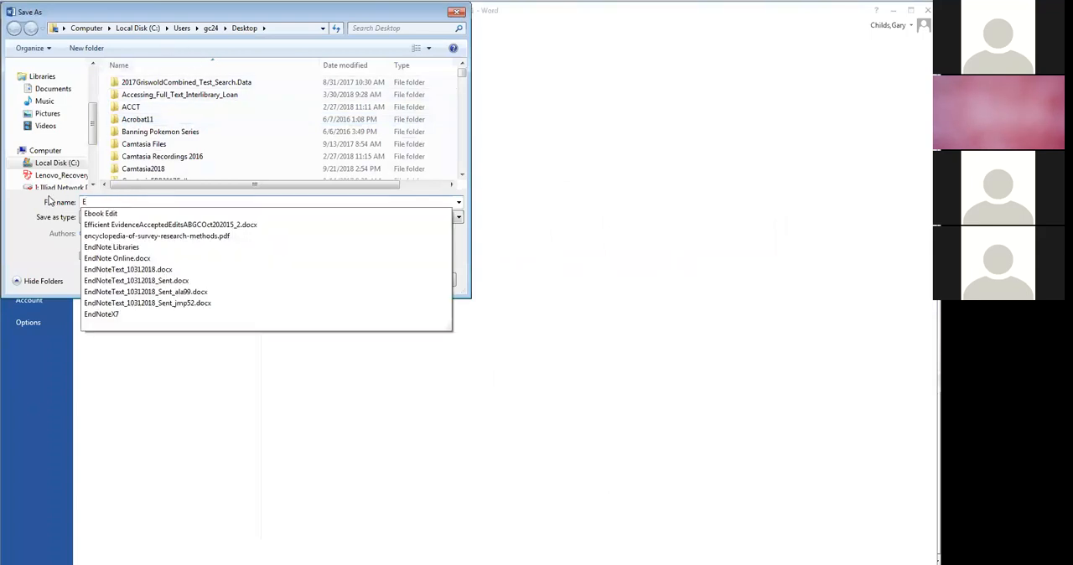
type("ndNote")
key("BackSpace")
type("_Demon")
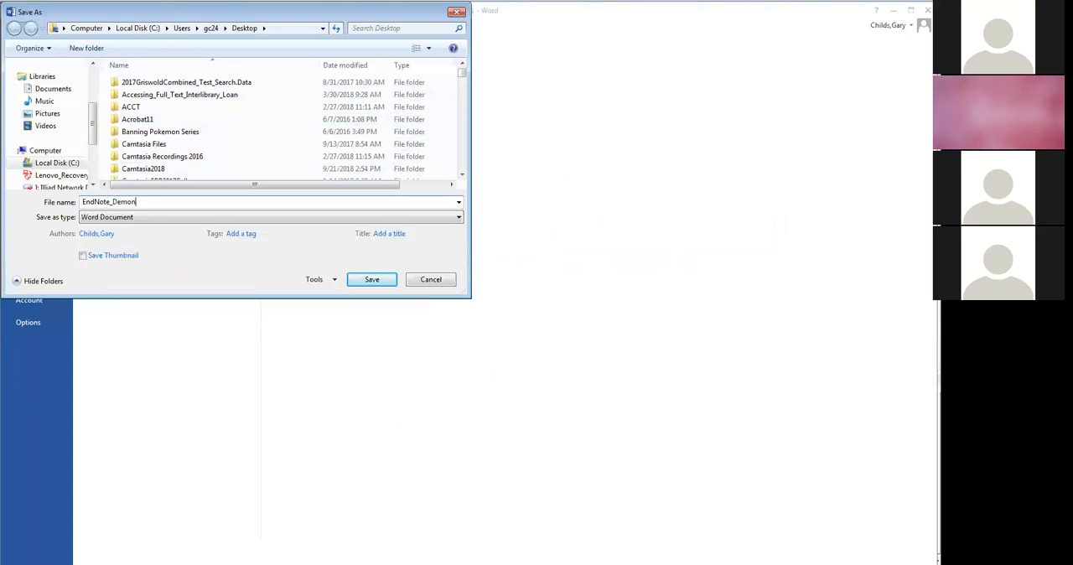
type("stration_11_2_10")
key("BackSpace")
key("BackSpace")
type("2018")
left_click(386, 283)
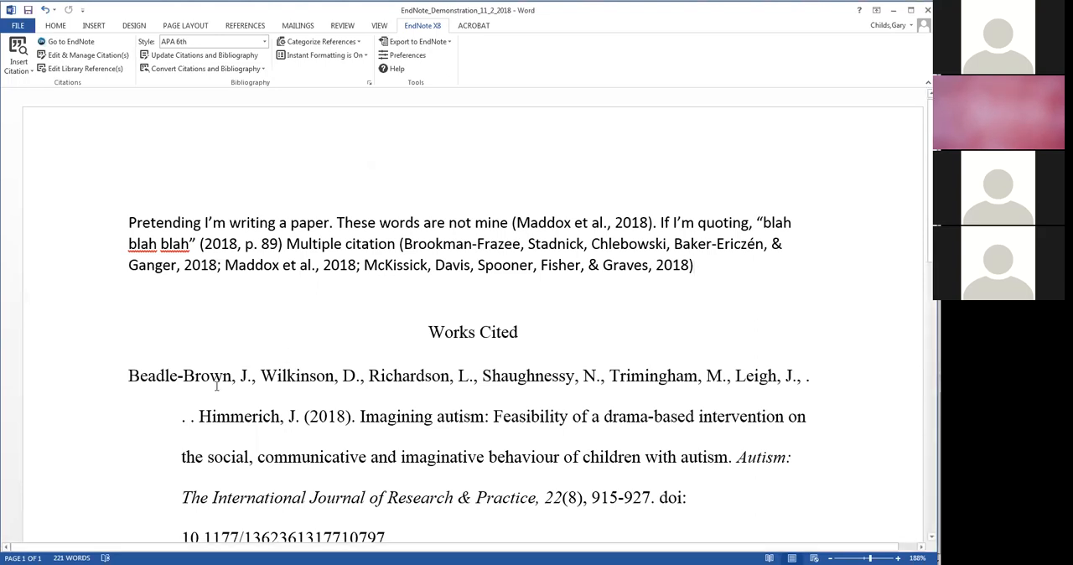
- Convert the citations and bibliography to plain text in a new document copy, and check the copy's citations and reference list for field codes
left_click(221, 73)
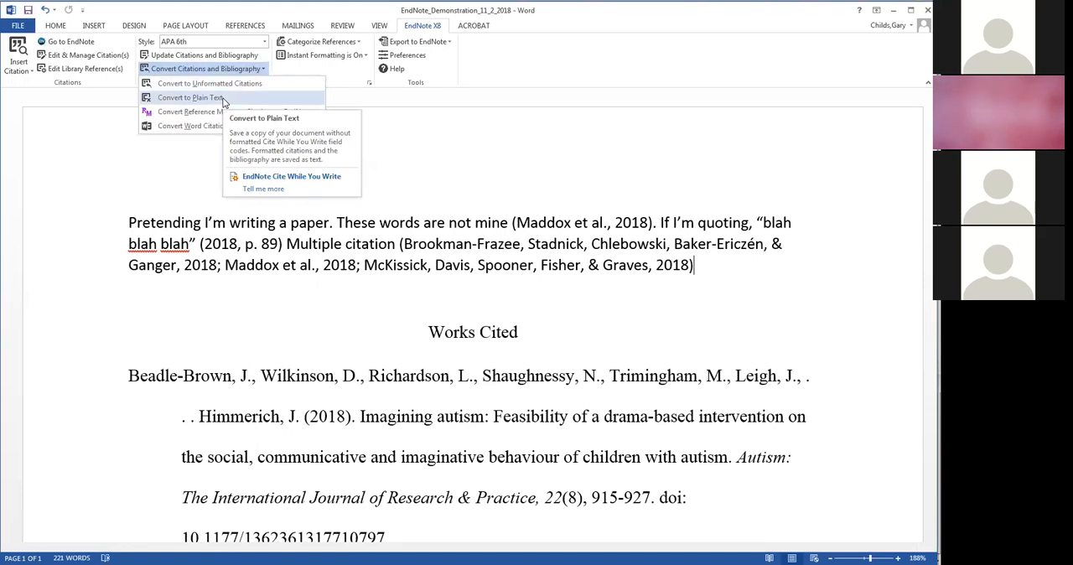
left_click(190, 97)
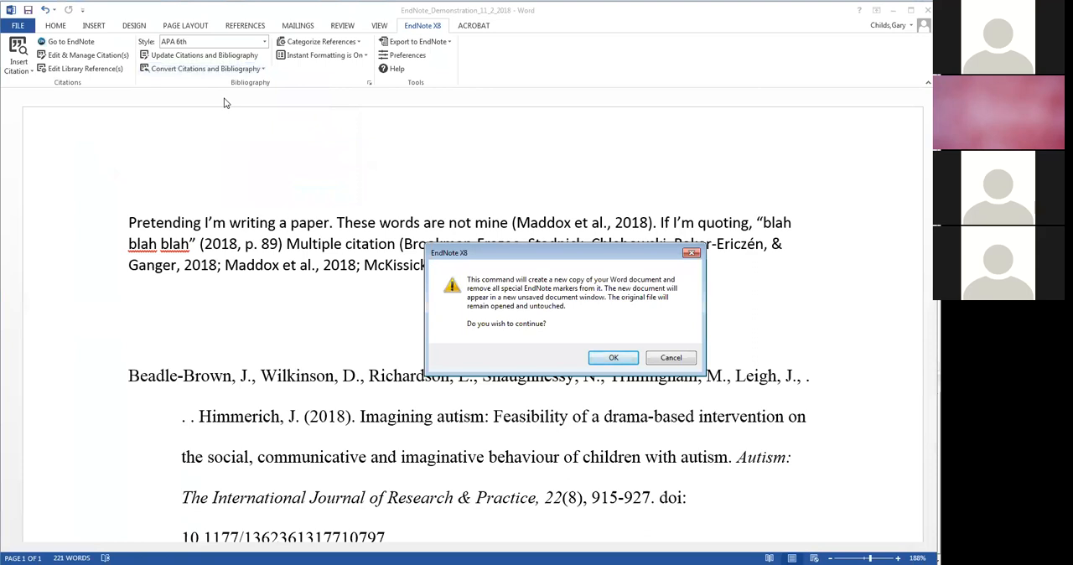
left_click(611, 358)
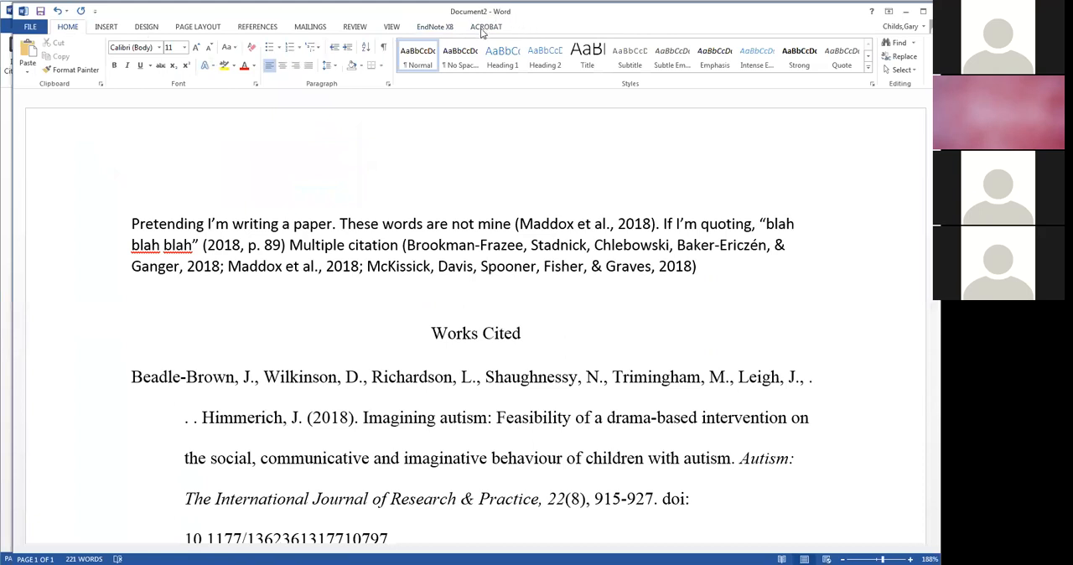
left_click_drag(508, 245, 513, 245)
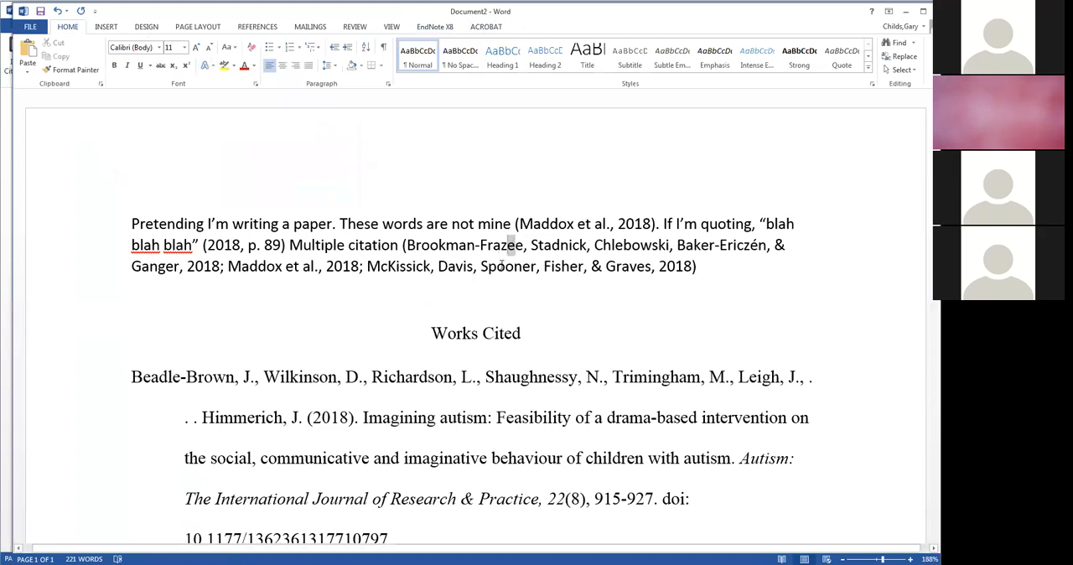
left_click(515, 267)
left_click(437, 417)
left_click(566, 461)
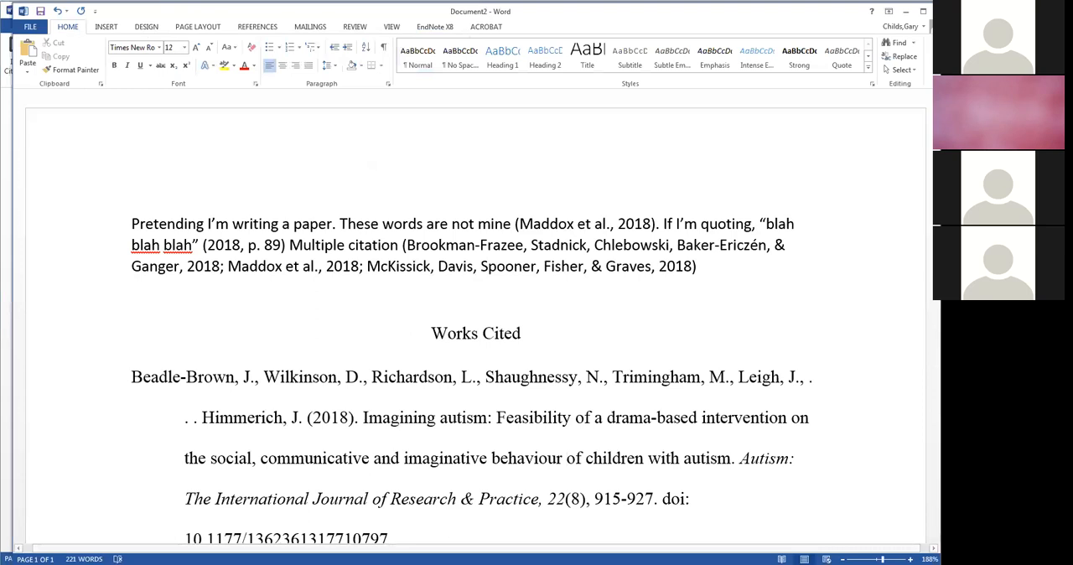
- Save the plain-text copy to the Desktop as a Word document named Demonstration_FINAL_11_2_2018
left_click(40, 29)
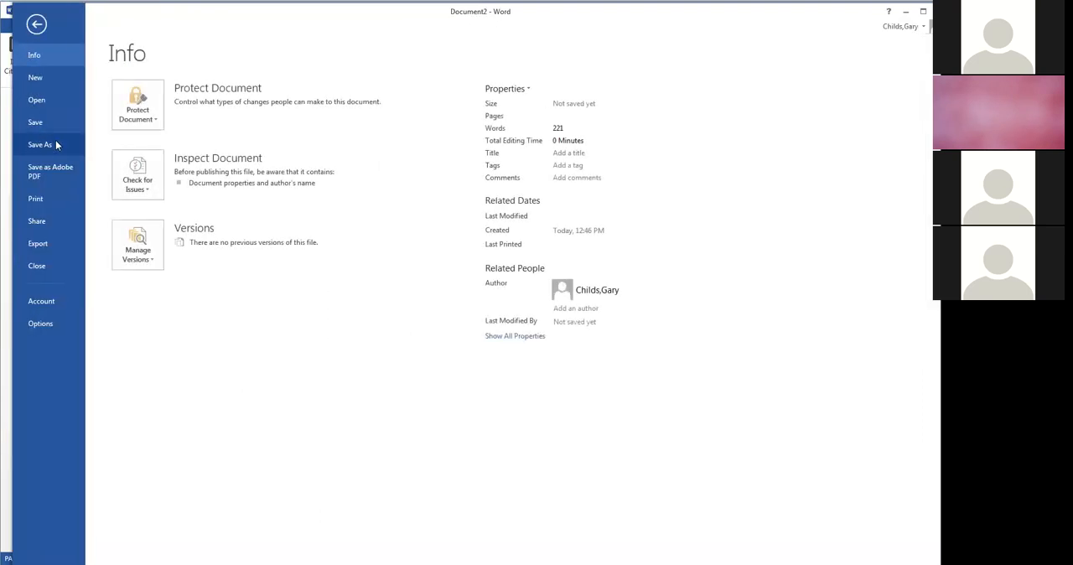
left_click(55, 144)
left_click(350, 134)
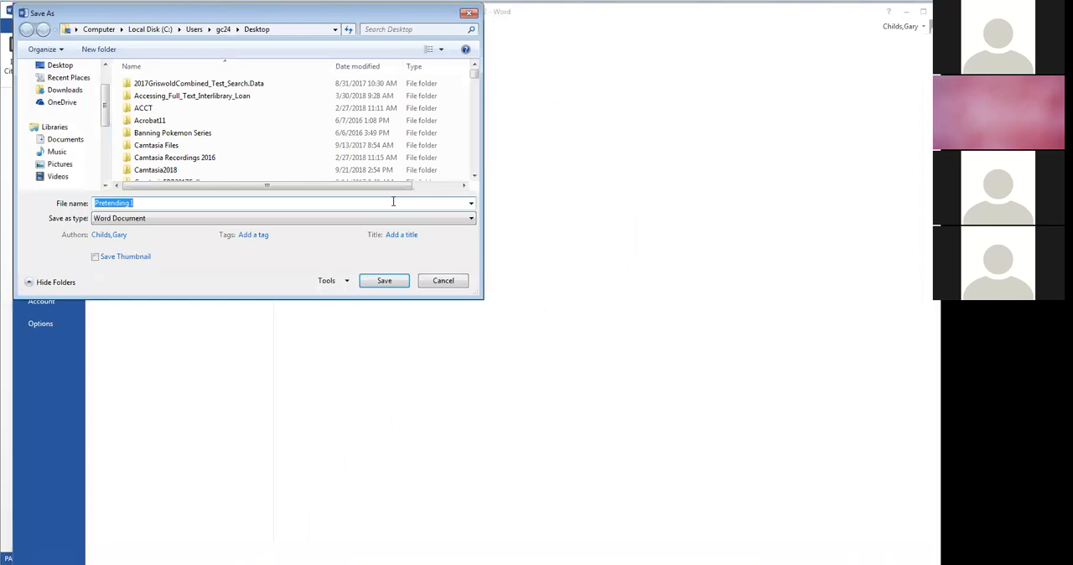
type("Demonsstration_FINAL_11")
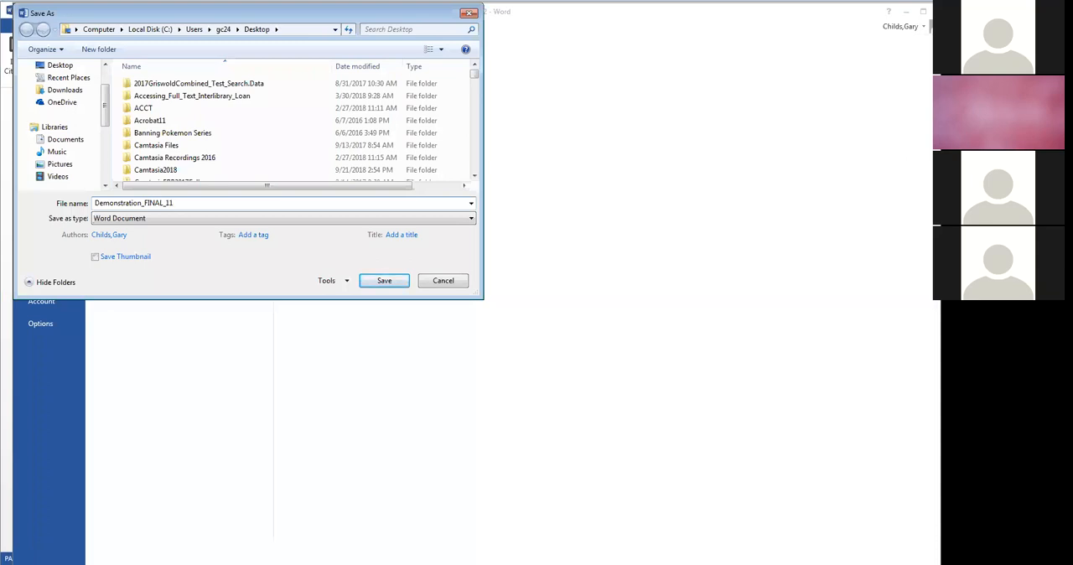
type("-2")
key("BackSpace")
type("2_2018\\")
key("Return")
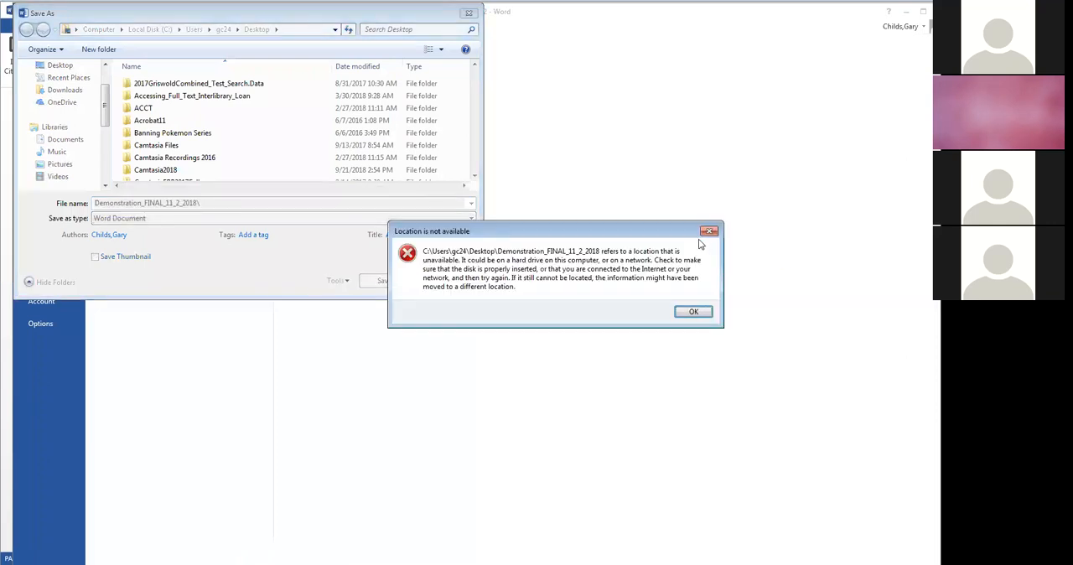
left_click(708, 231)
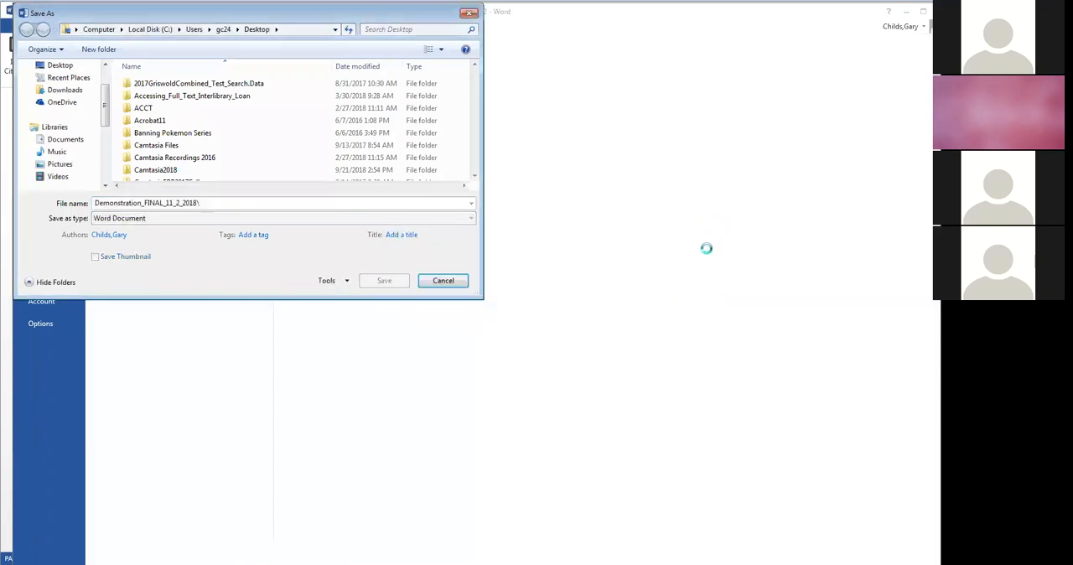
left_click(226, 204)
left_click(227, 204)
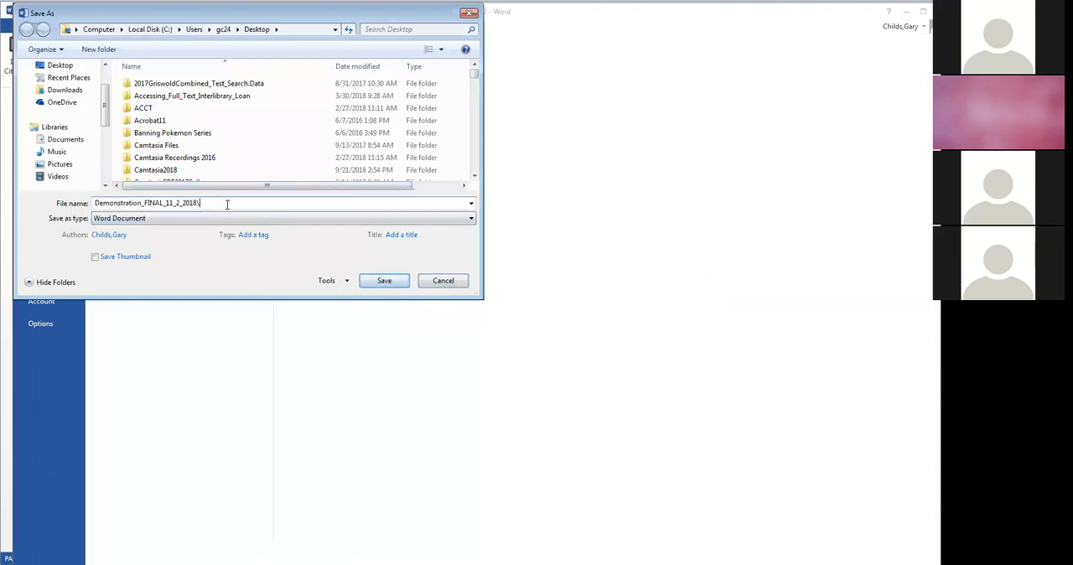
key("BackSpace")
left_click(379, 285)
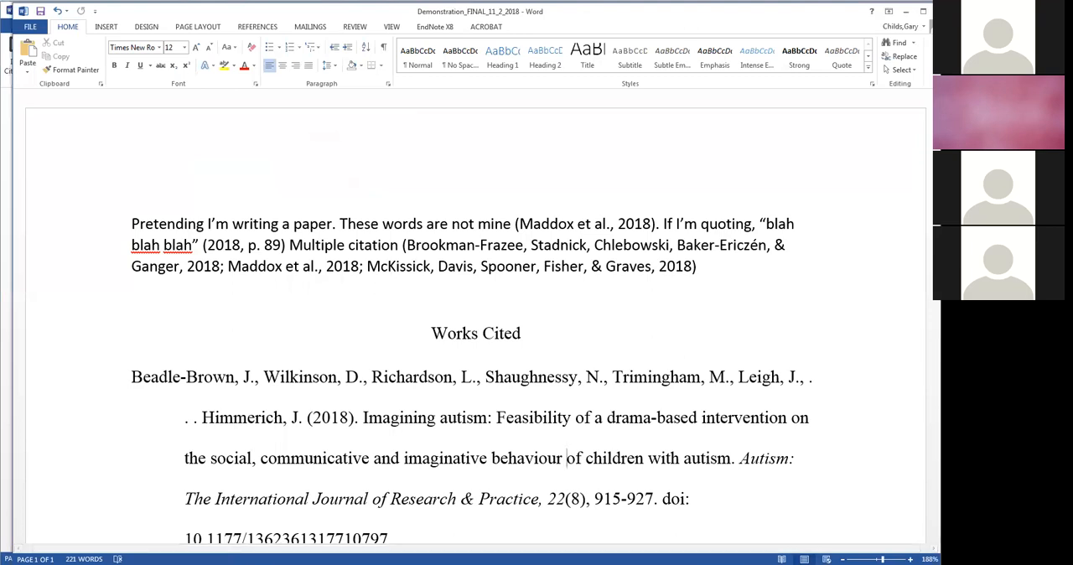
- Switch back to the EndNote_Demonstration_11_2_2018 document, examine the general Cite While You Write preferences, and close them
key("alt+Tab")
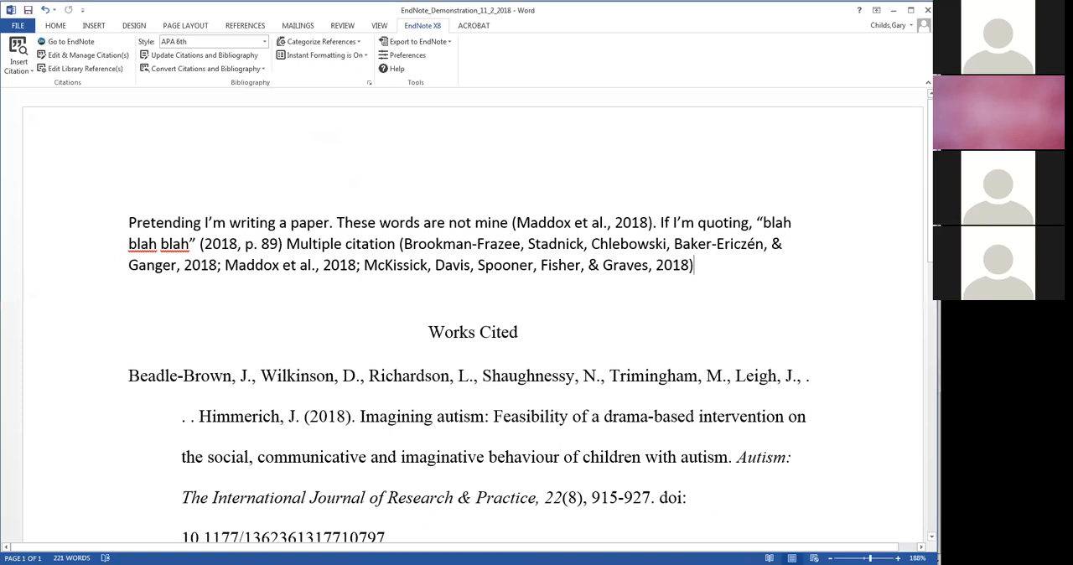
left_click(380, 145)
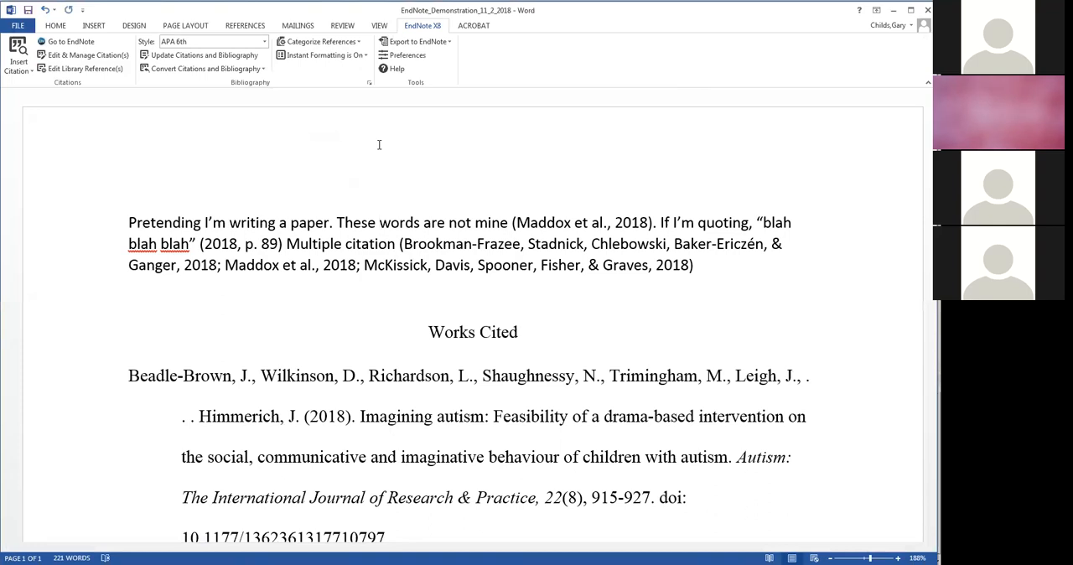
left_click(415, 60)
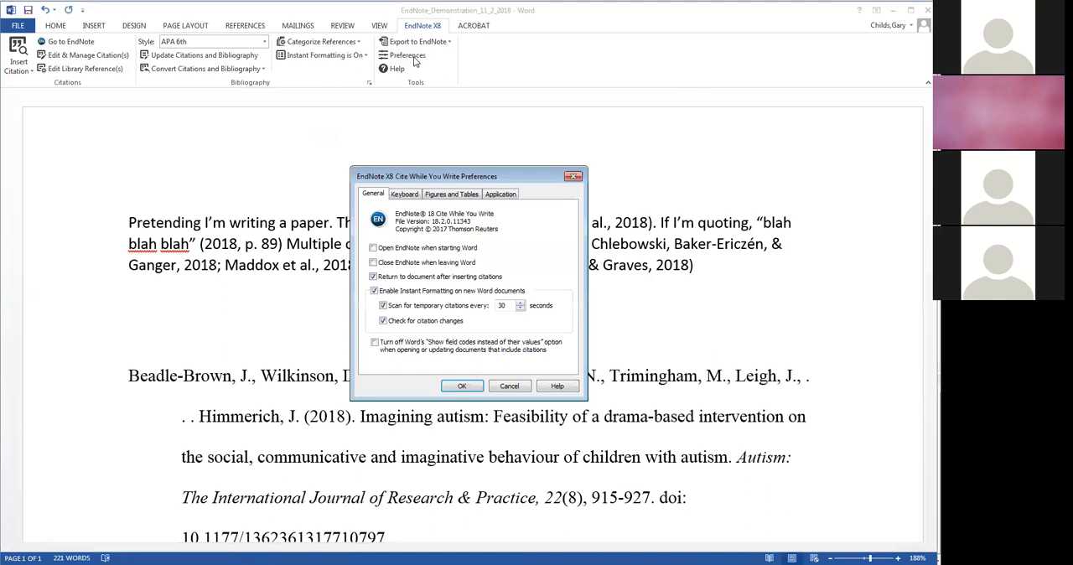
left_click(573, 178)
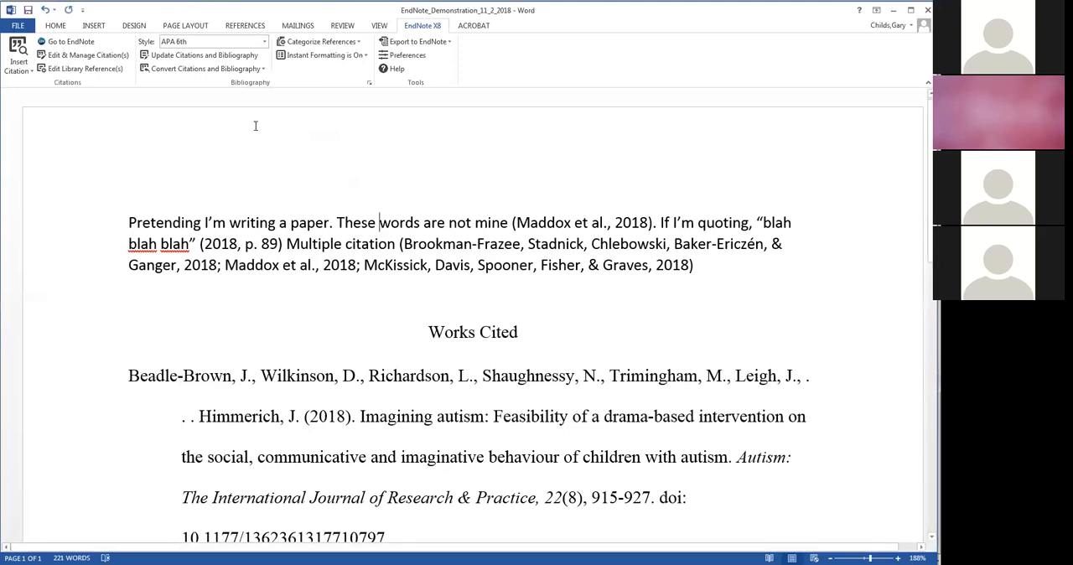
- Convert the citations in the original document to unformatted citations
left_click(261, 71)
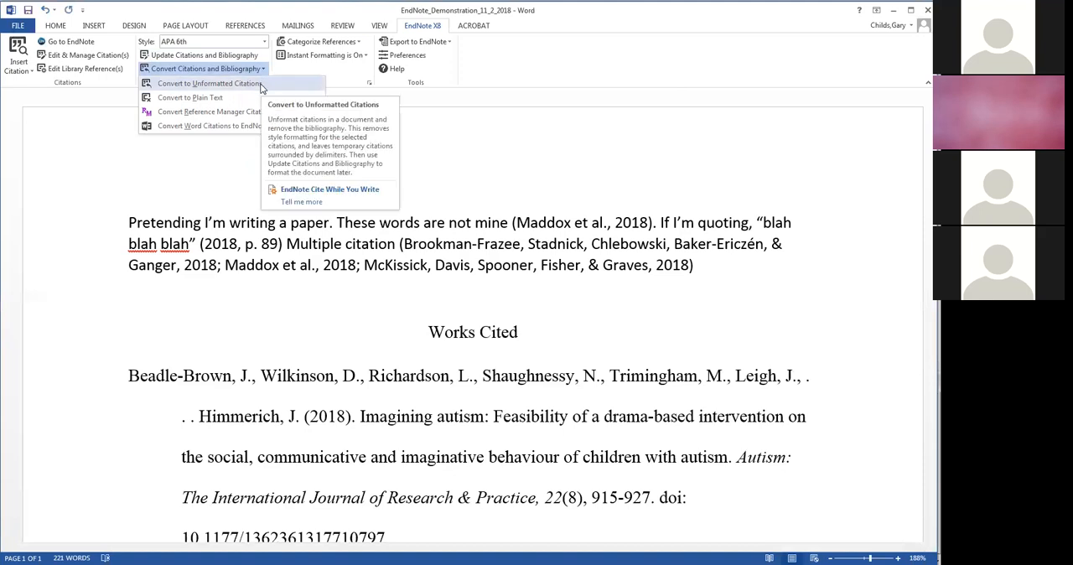
left_click(261, 86)
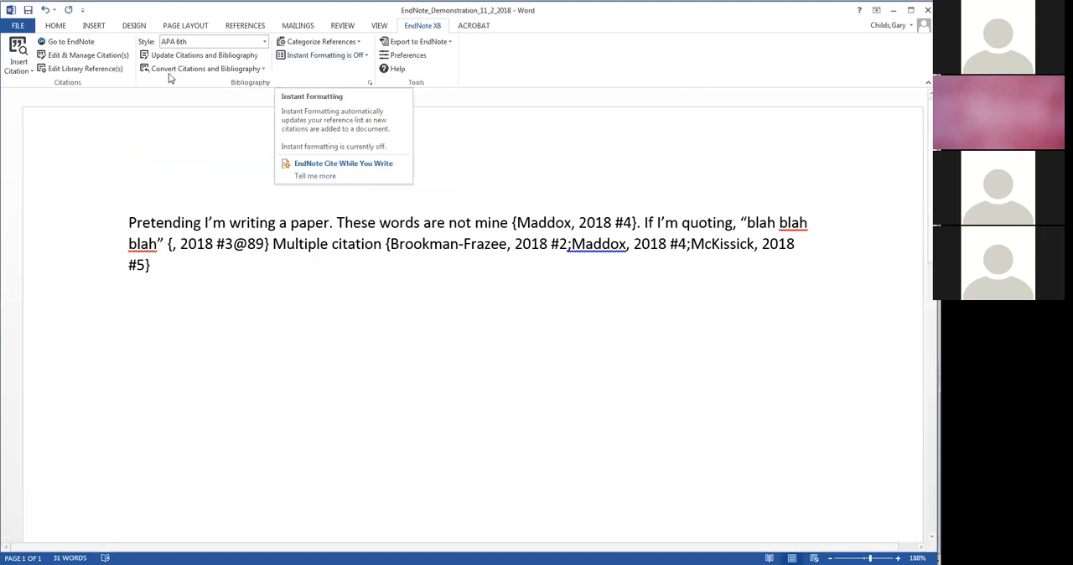
- Turn on Instant Formatting so the unformatted citations and bibliography are formatted again
left_click(244, 69)
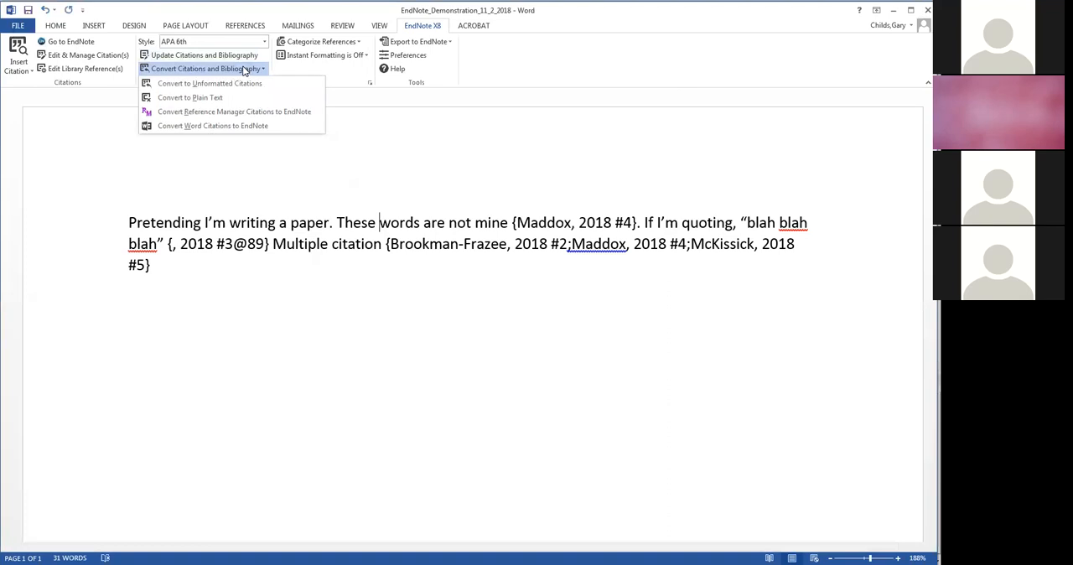
left_click(333, 79)
left_click(351, 57)
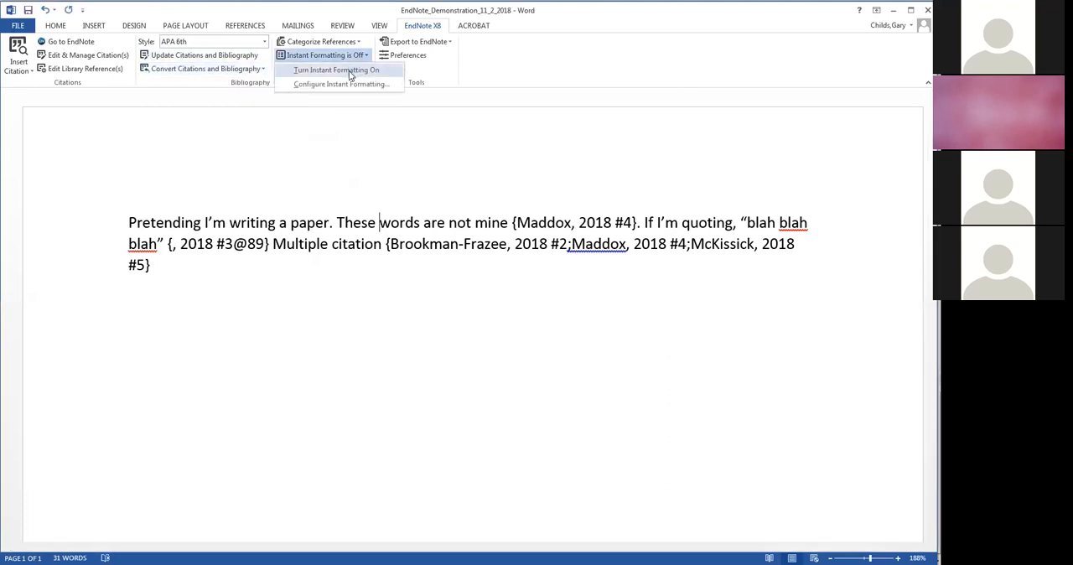
left_click(348, 69)
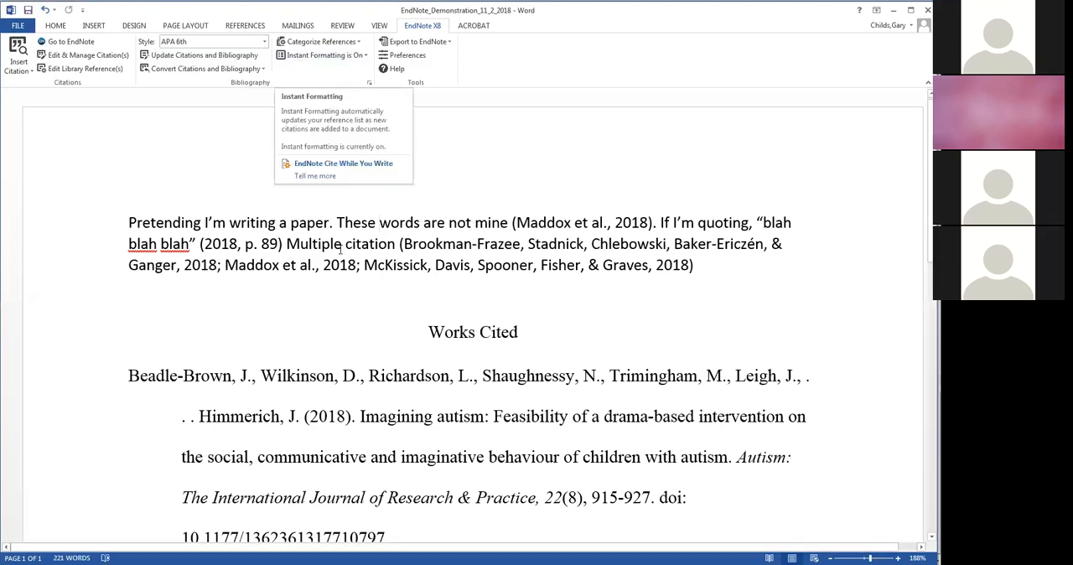
- Delete the "Multiple citation" text and its grouped citation from the end of the paragraph
left_click_drag(336, 222, 358, 223)
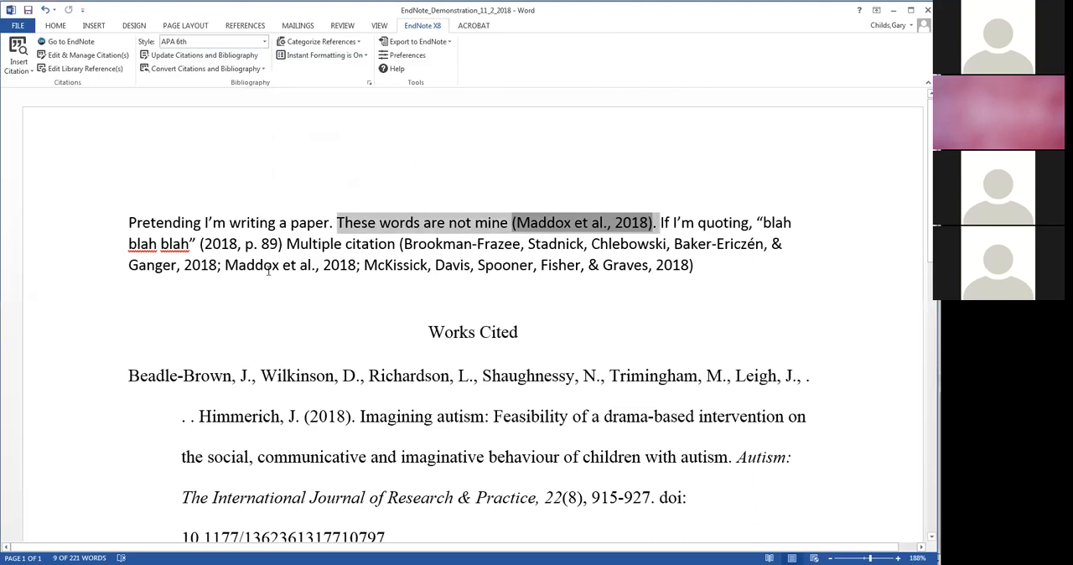
left_click(354, 298)
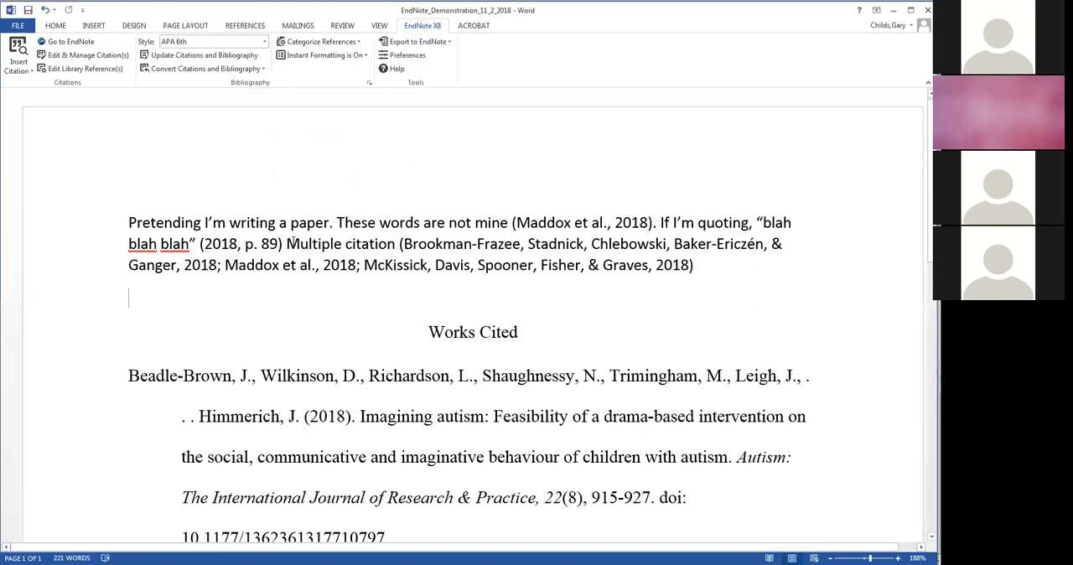
left_click_drag(287, 243, 541, 264)
left_click_drag(623, 262, 637, 277)
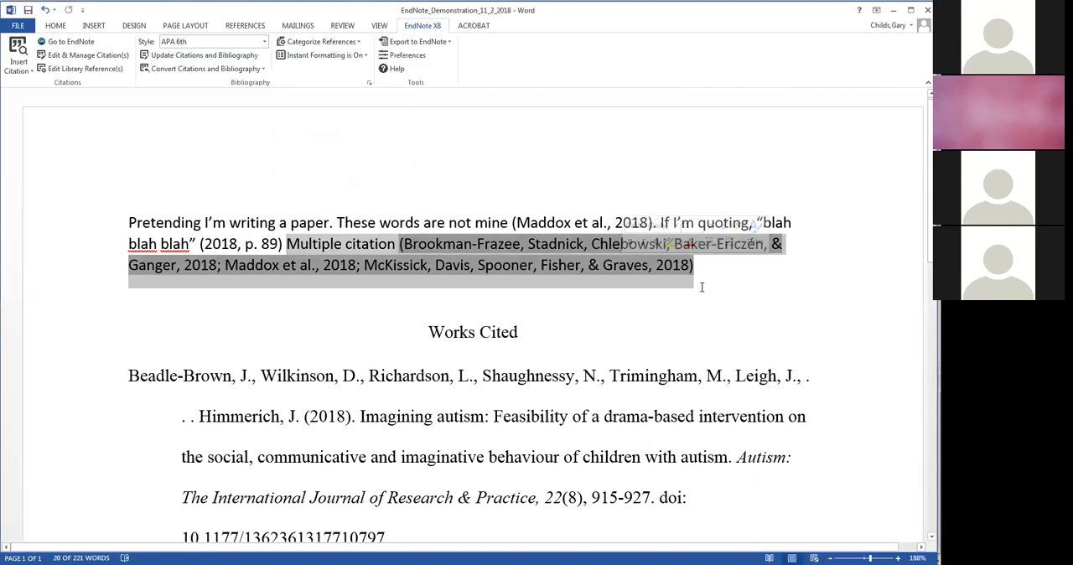
key("Delete")
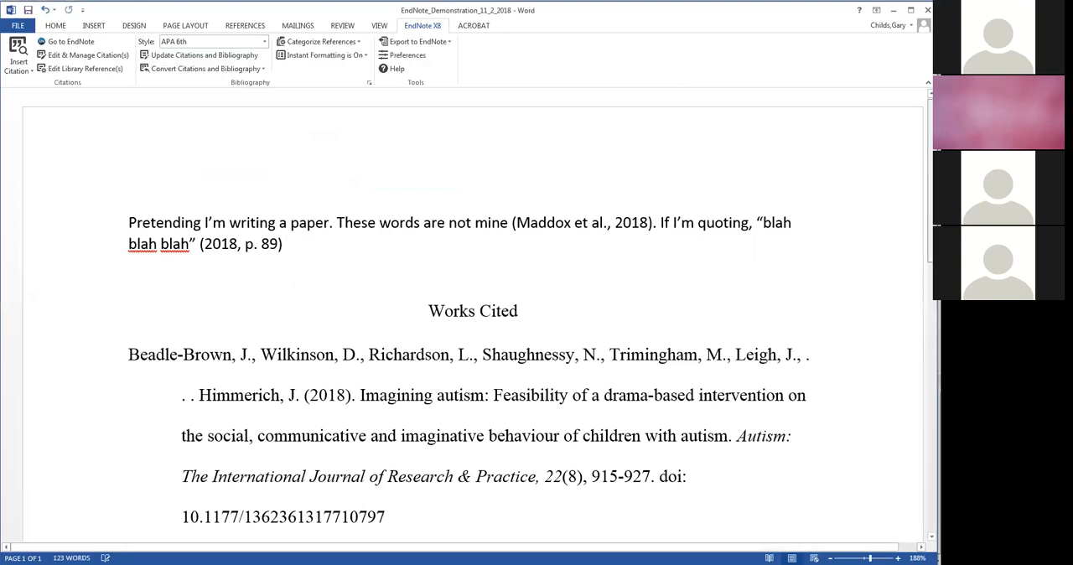
- Review the Works Cited list for the deleted references, and update the citations and bibliography
scroll(478, 317, "down", 3)
scroll(478, 317, "down", 3)
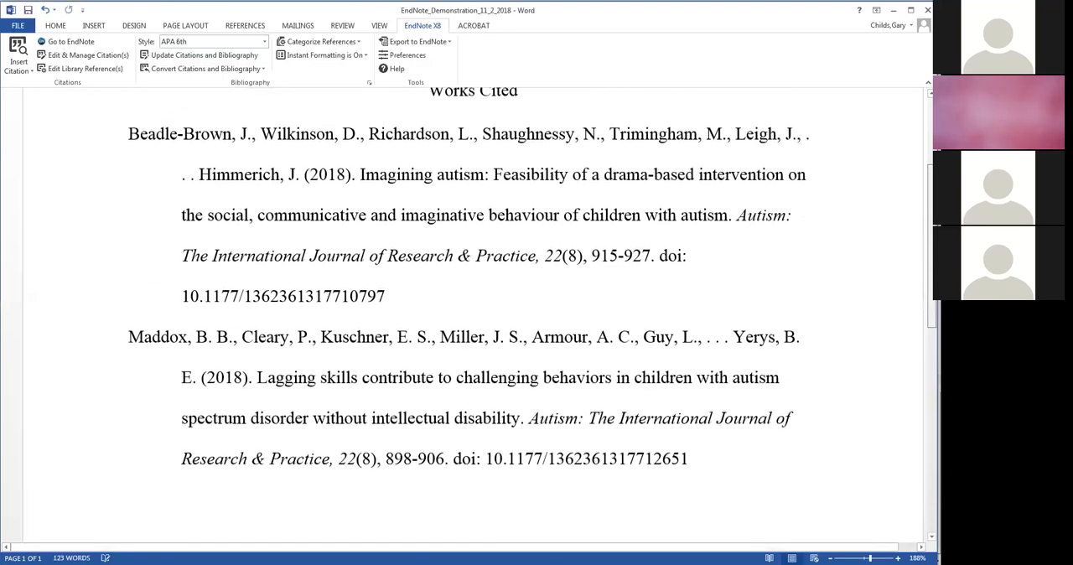
scroll(478, 317, "down", 3)
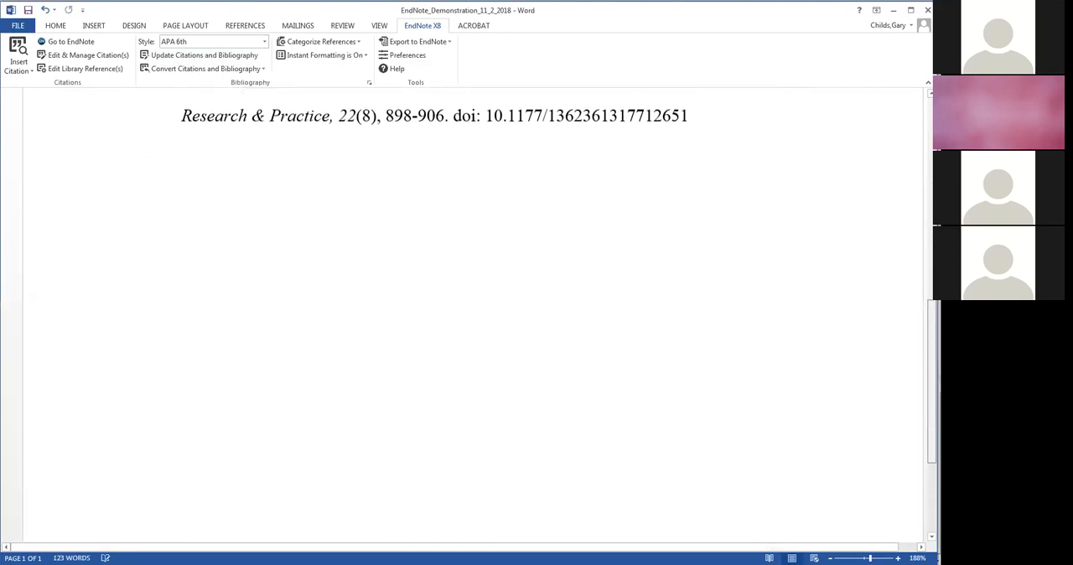
scroll(477, 317, "up", 3)
scroll(478, 317, "up", 5)
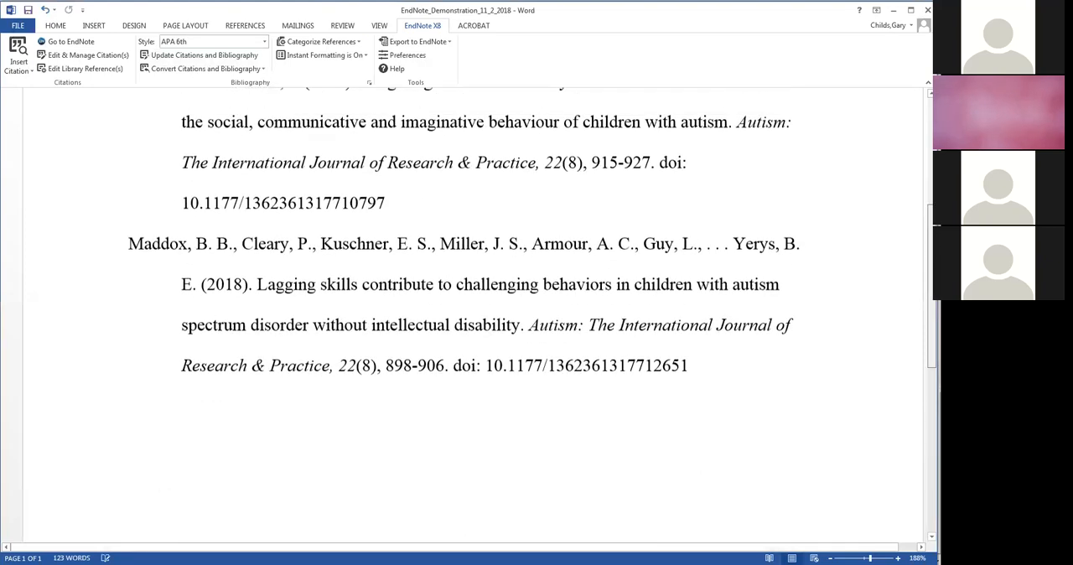
scroll(477, 317, "up", 2)
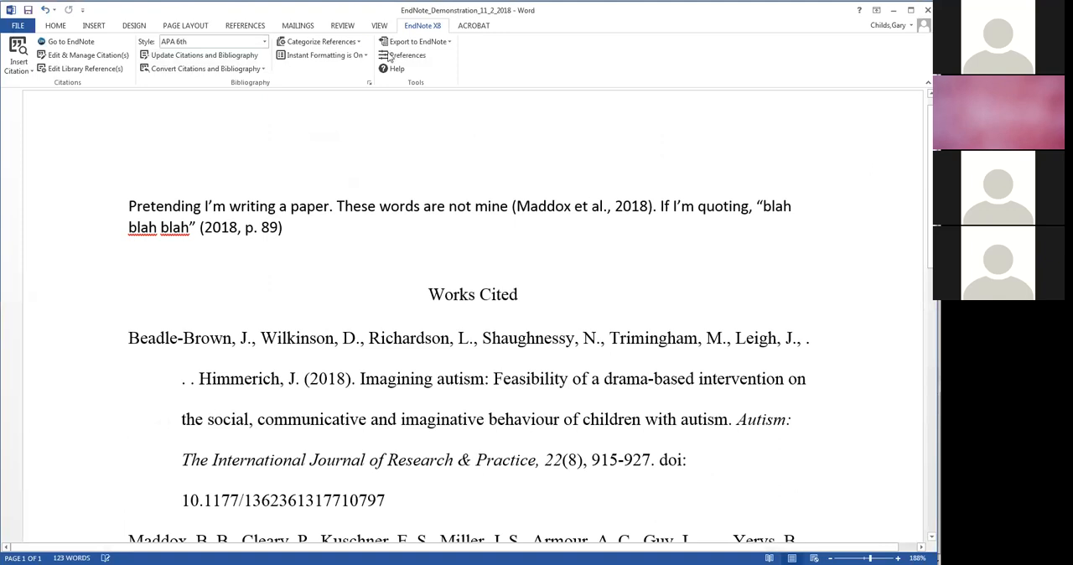
left_click(225, 57)
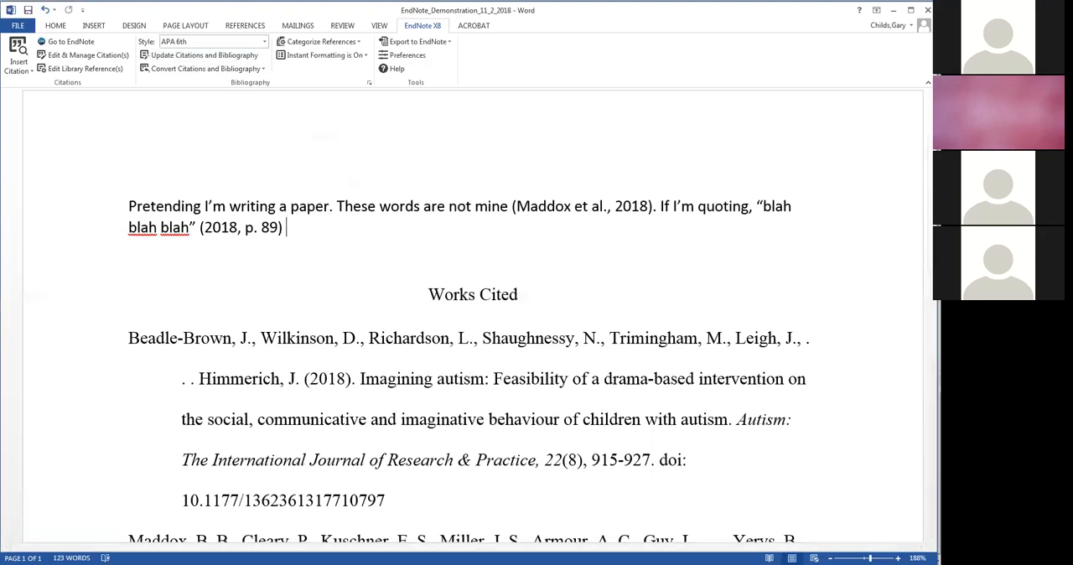
- Switch to EndNote, show all references, and create a new reference of type Web Page
key("alt+Tab")
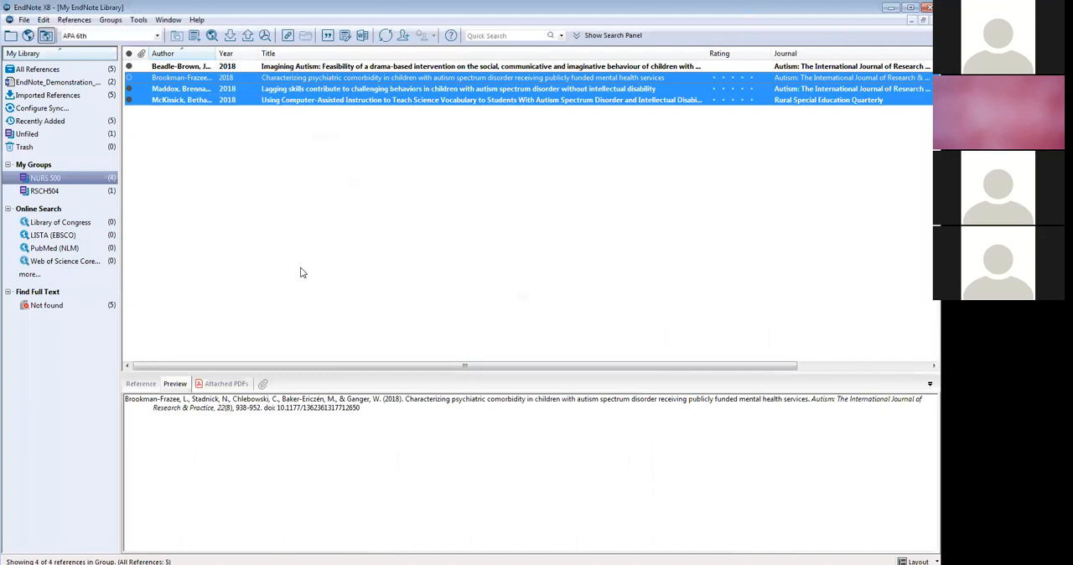
left_click(51, 73)
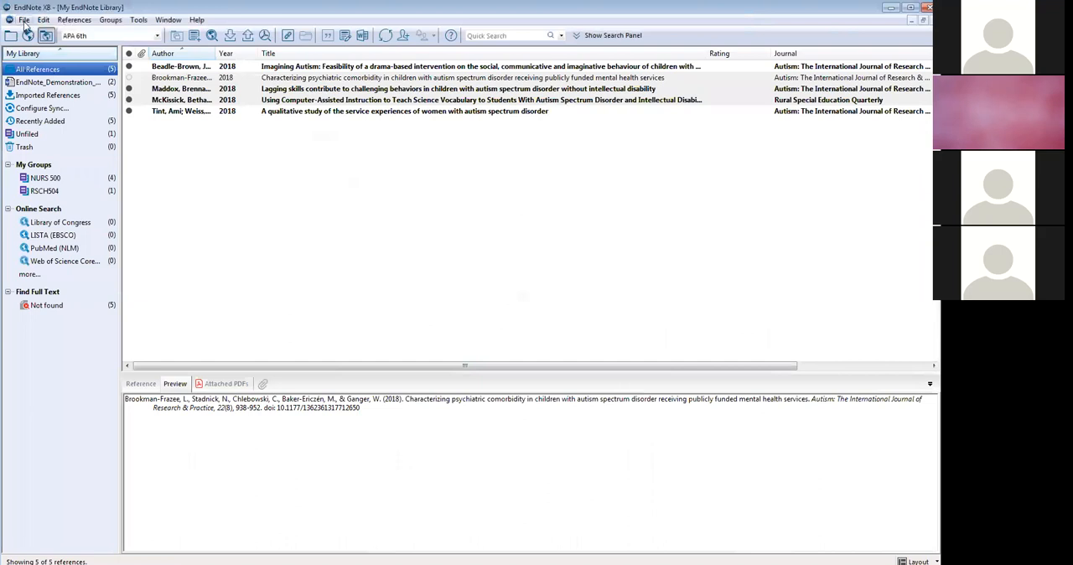
left_click(81, 23)
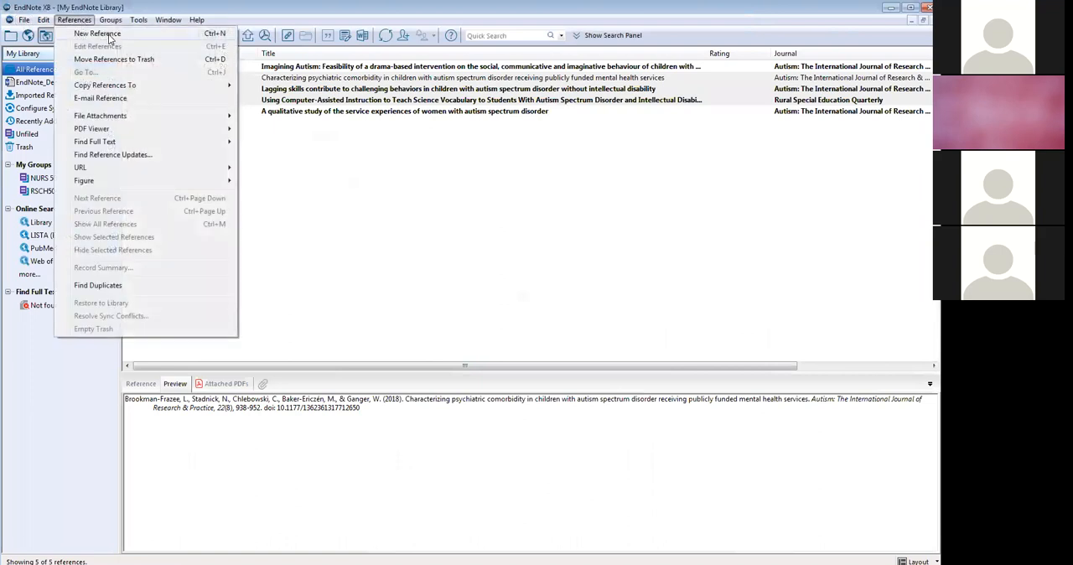
left_click(109, 35)
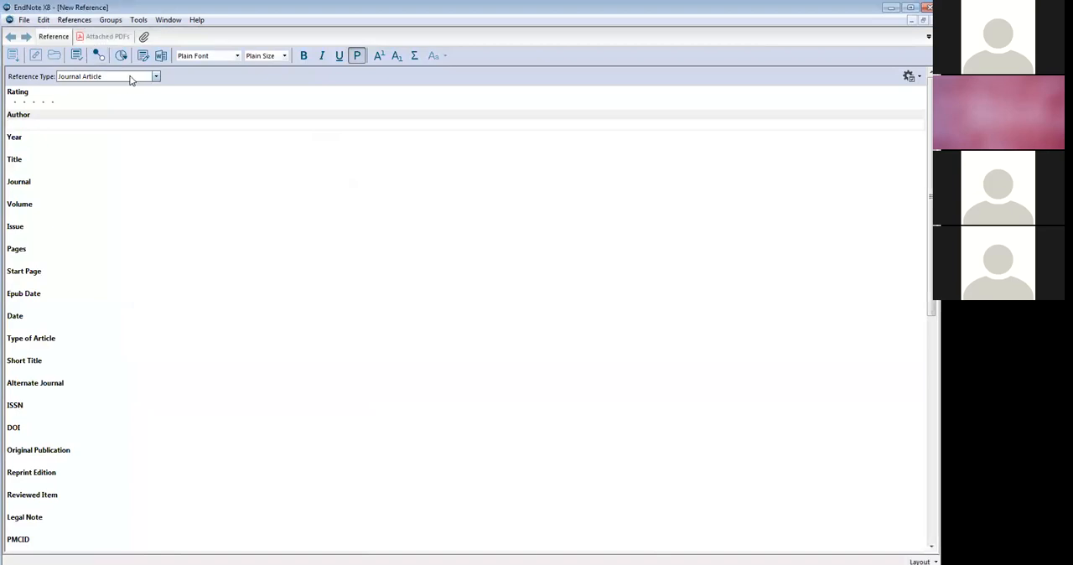
left_click(130, 77)
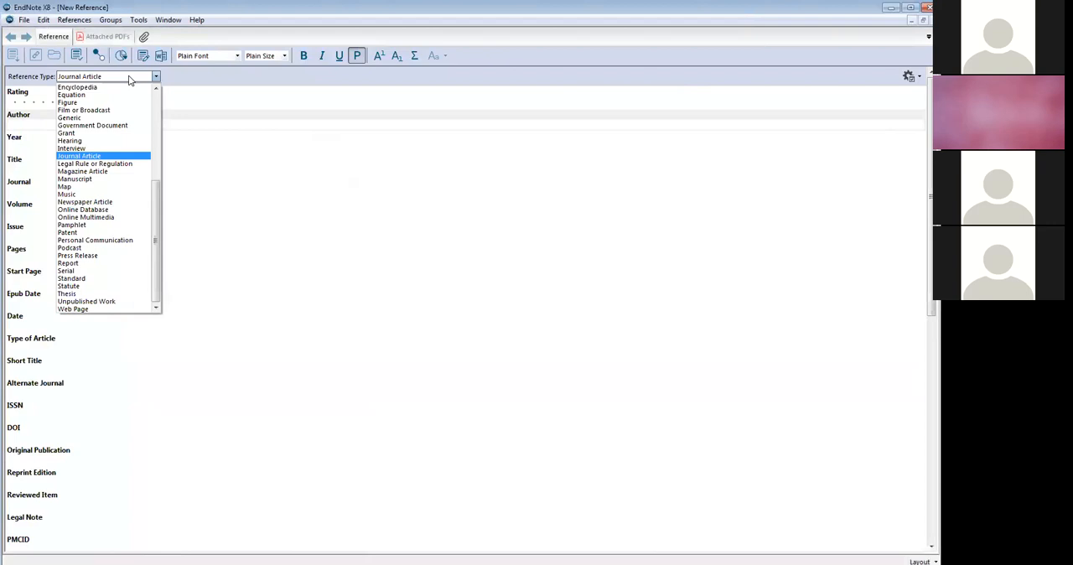
left_click(104, 310)
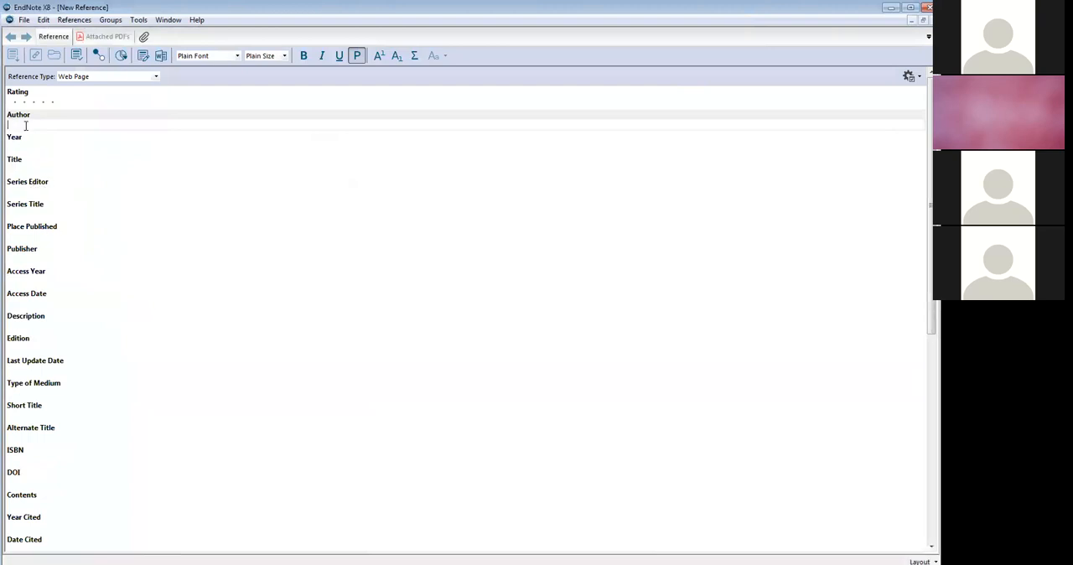
- Enter American Nursing Association as the author, 2018 as the year and Citation Fun as the title of the new reference
left_click(25, 126)
type("Amel")
type("ican Nu")
type("rsin")
type("g Asso")
type("ciation")
left_click(19, 147)
type("2018")
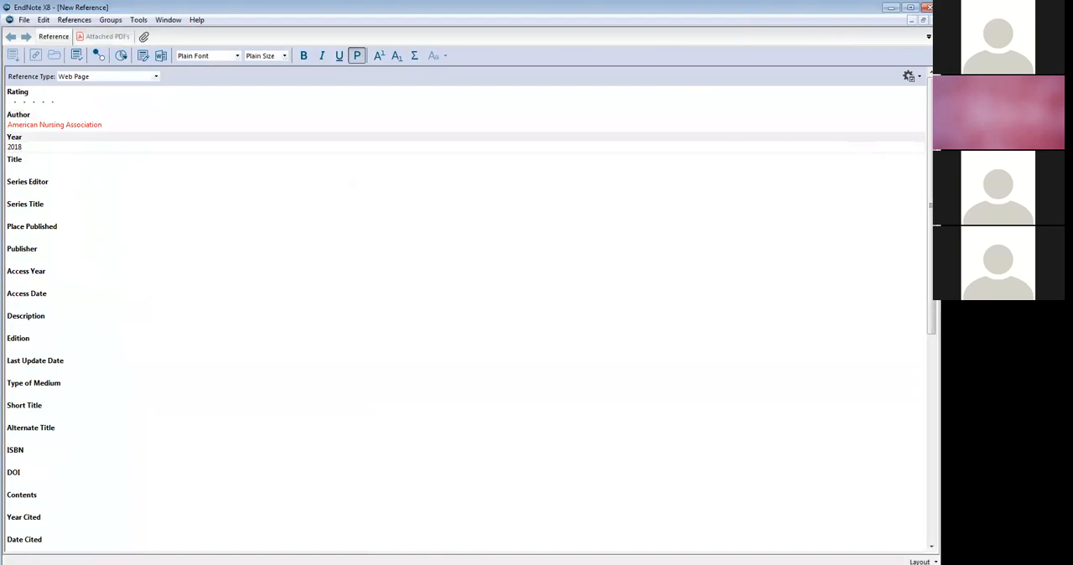
left_click(22, 167)
type("Citation Fun")
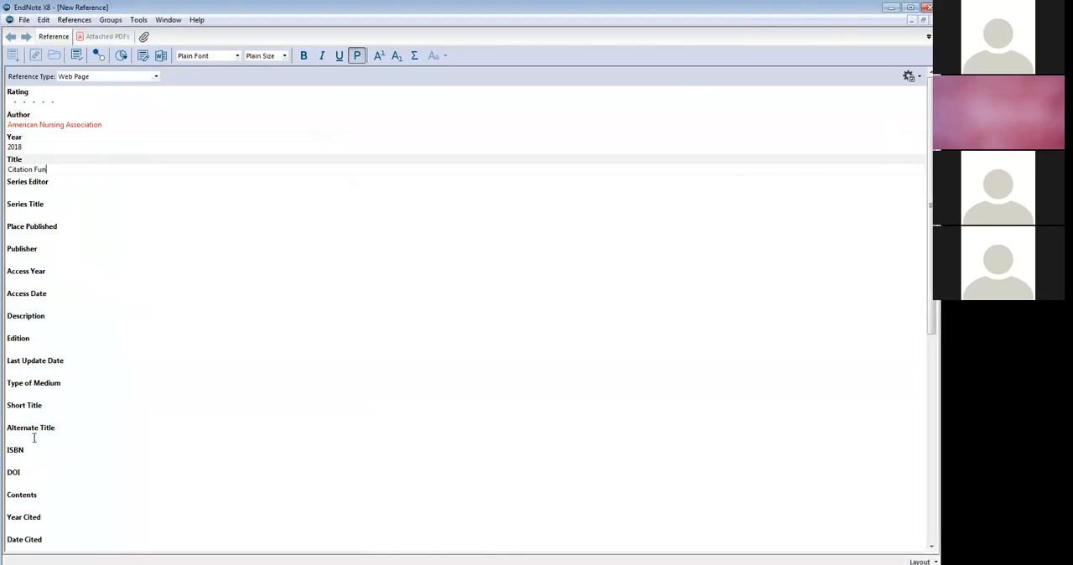
scroll(34, 436, "down", 5)
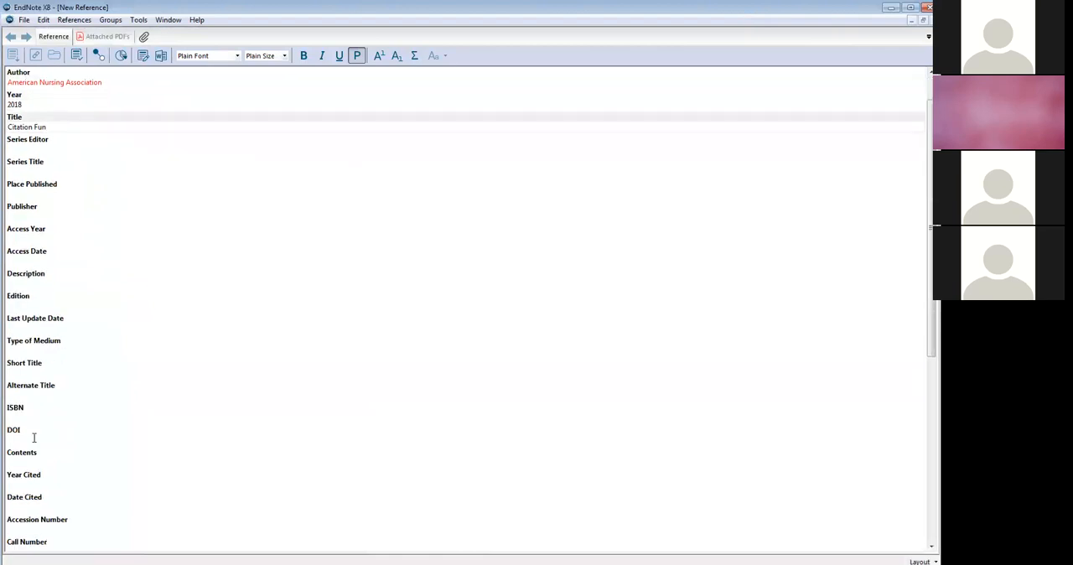
scroll(34, 441, "down", 8)
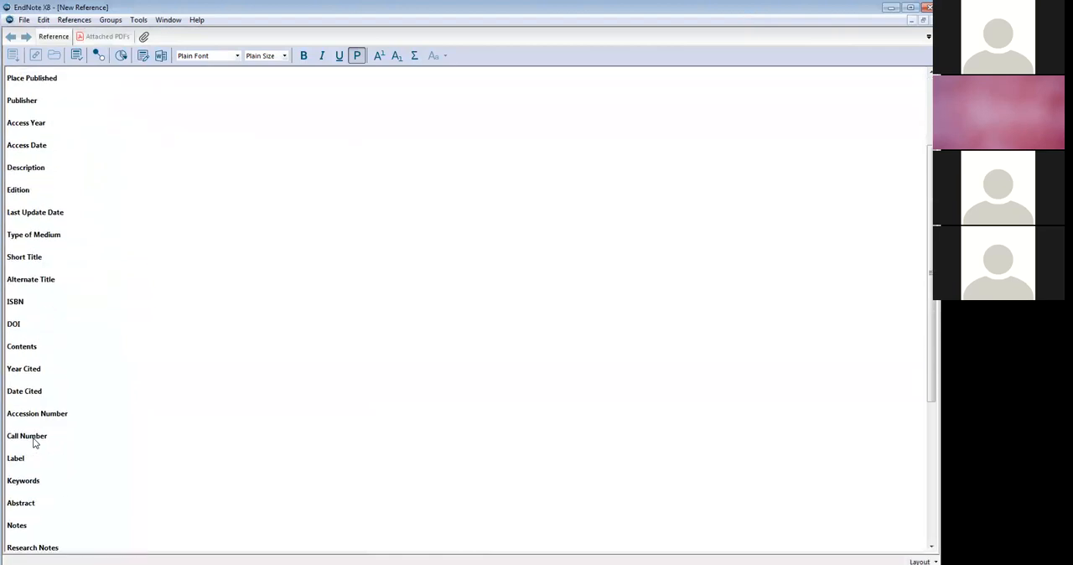
left_click(29, 453)
type("www.")
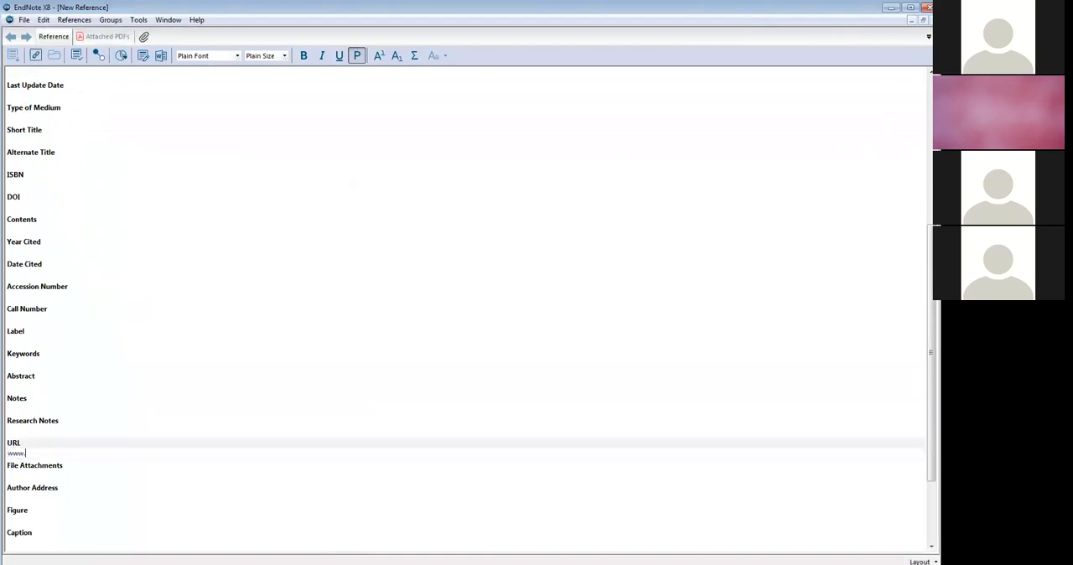
type("dcitationstuff.org")
key("ctrl+w")
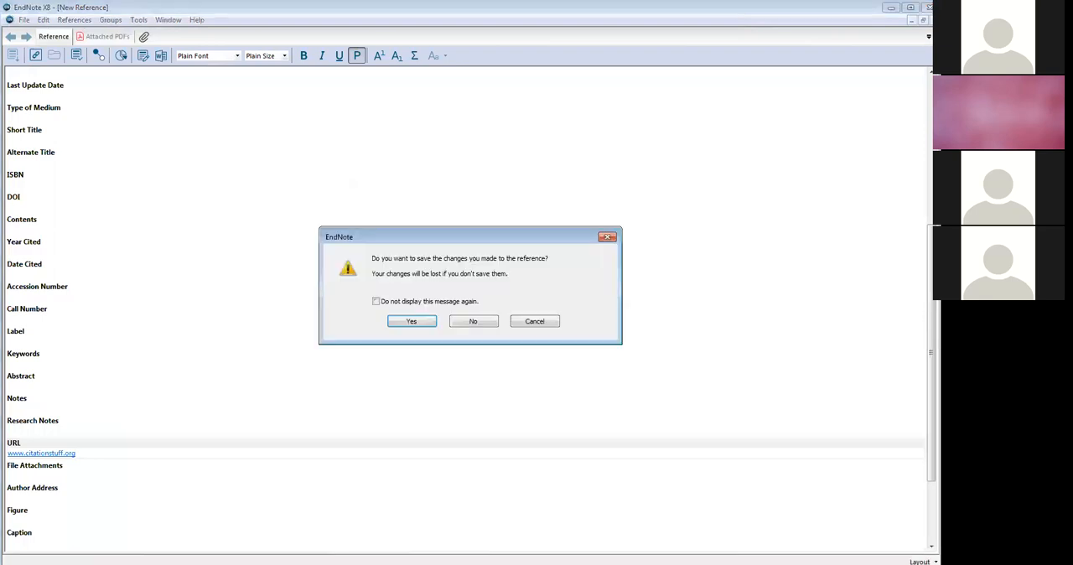
left_click(423, 317)
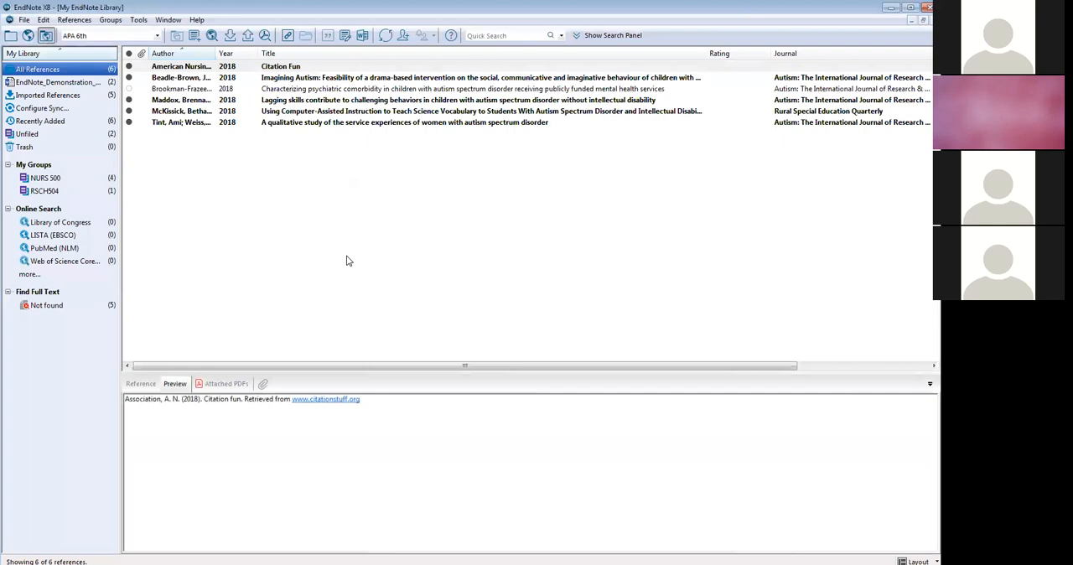
- Check the author in the Citation Fun preview, add a comma after American Nursing Association in the reference, and save it
left_click(221, 70)
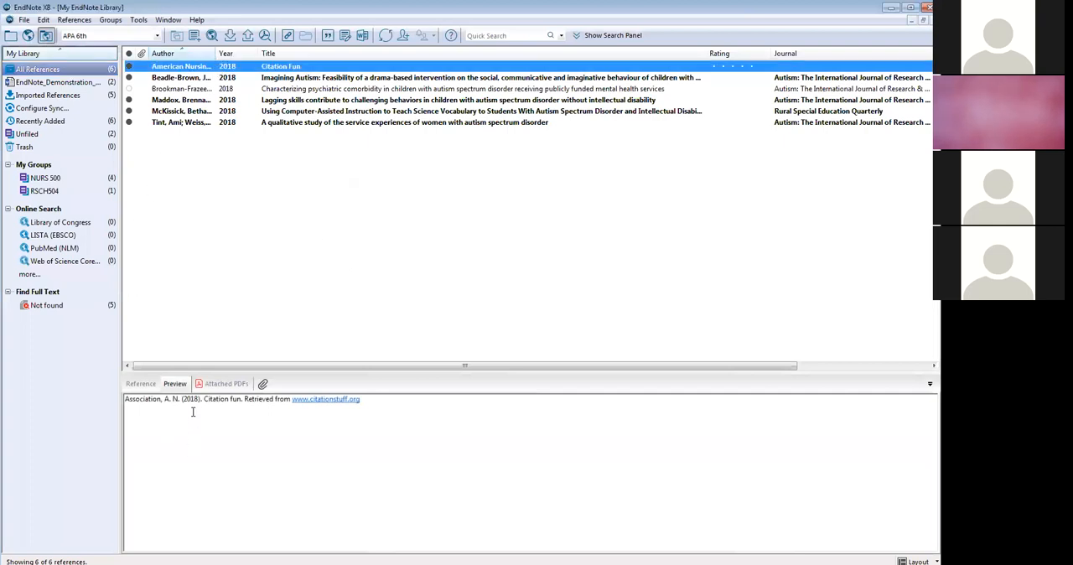
left_click_drag(181, 401, 124, 401)
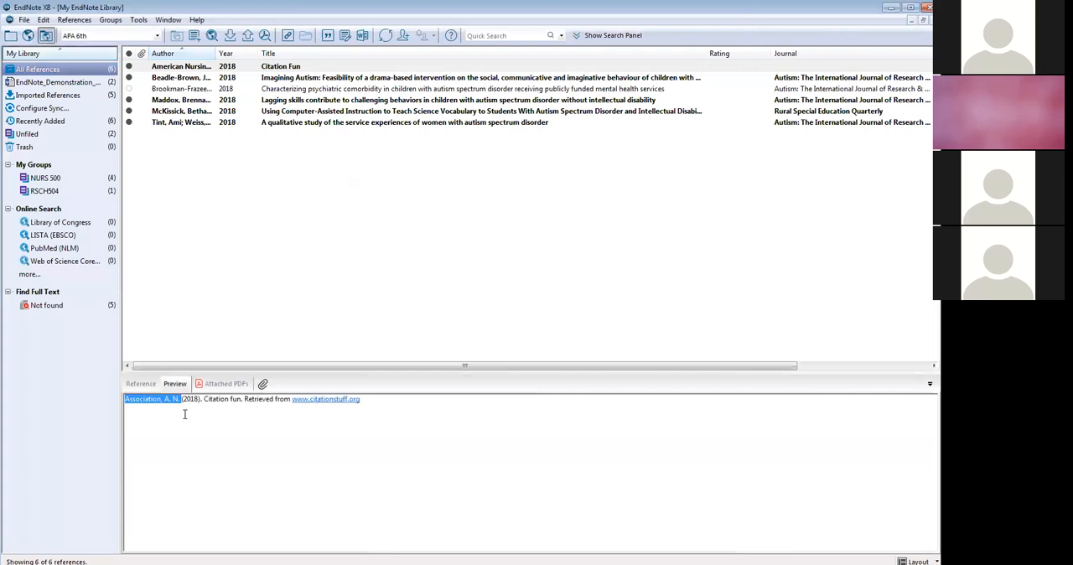
left_click(199, 71)
double_click(200, 70)
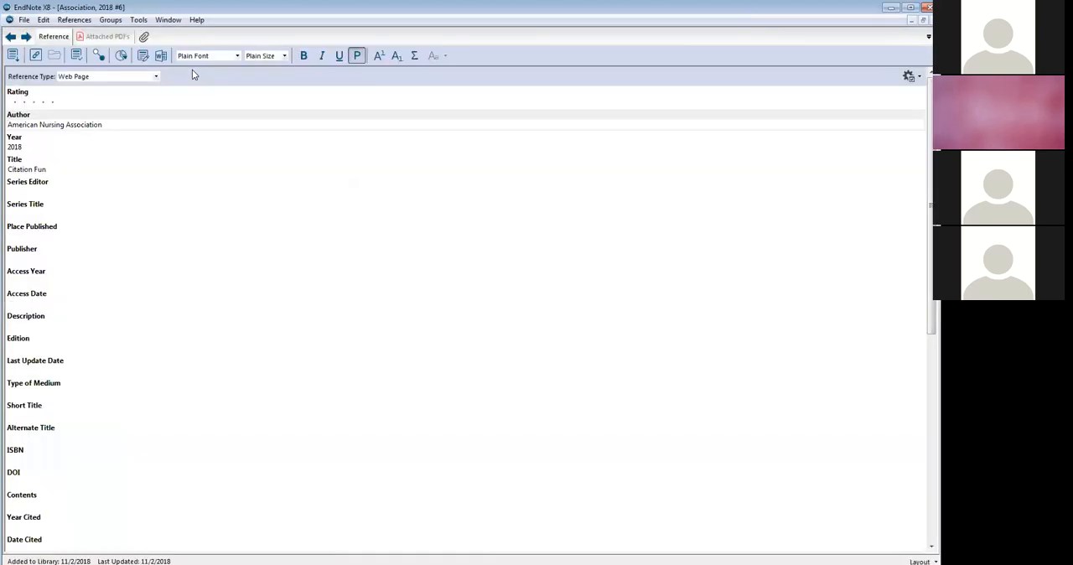
left_click(106, 128)
type(",")
left_click(928, 36)
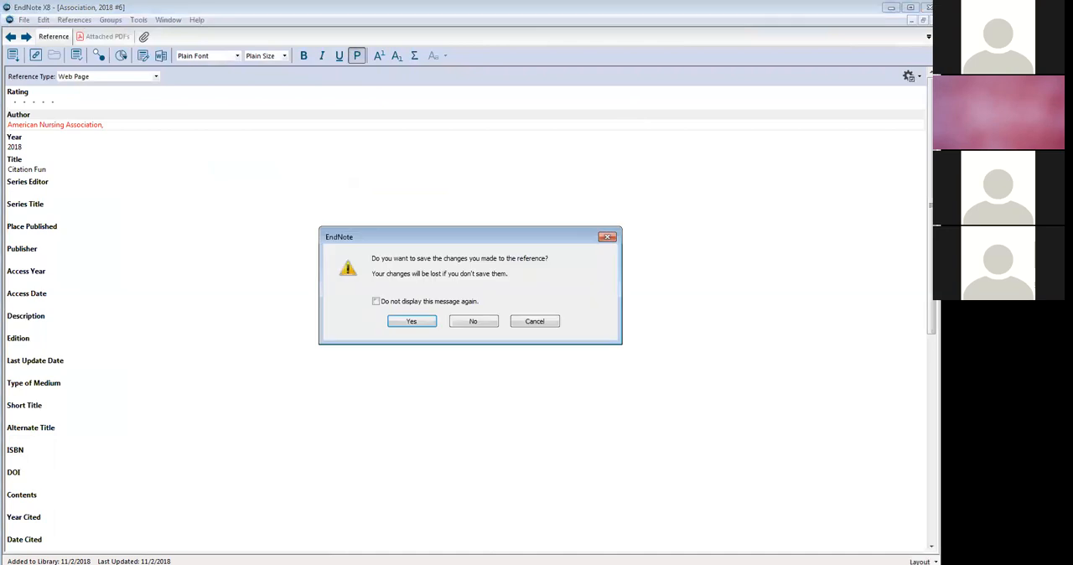
left_click(410, 323)
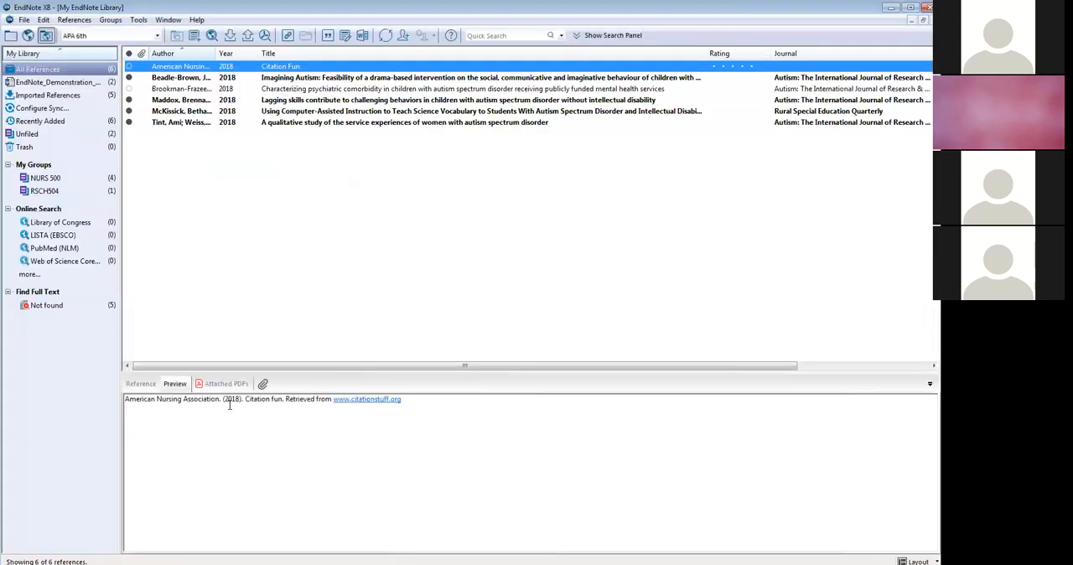
- Add "Department of Health," as a second author on its own line in the Citation Fun reference, and save the change
left_click_drag(221, 399, 156, 399)
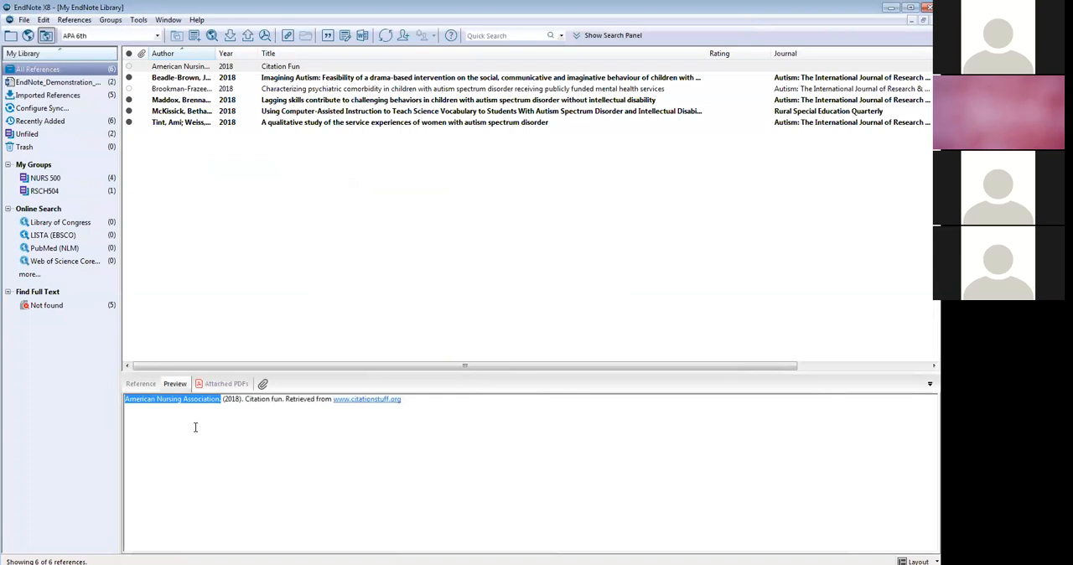
double_click(186, 70)
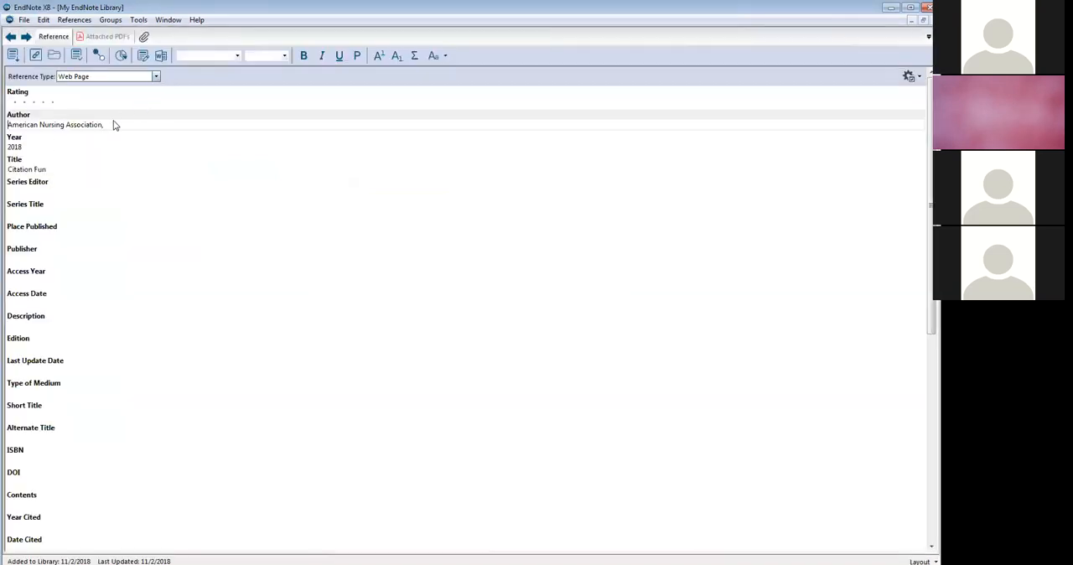
left_click(104, 124)
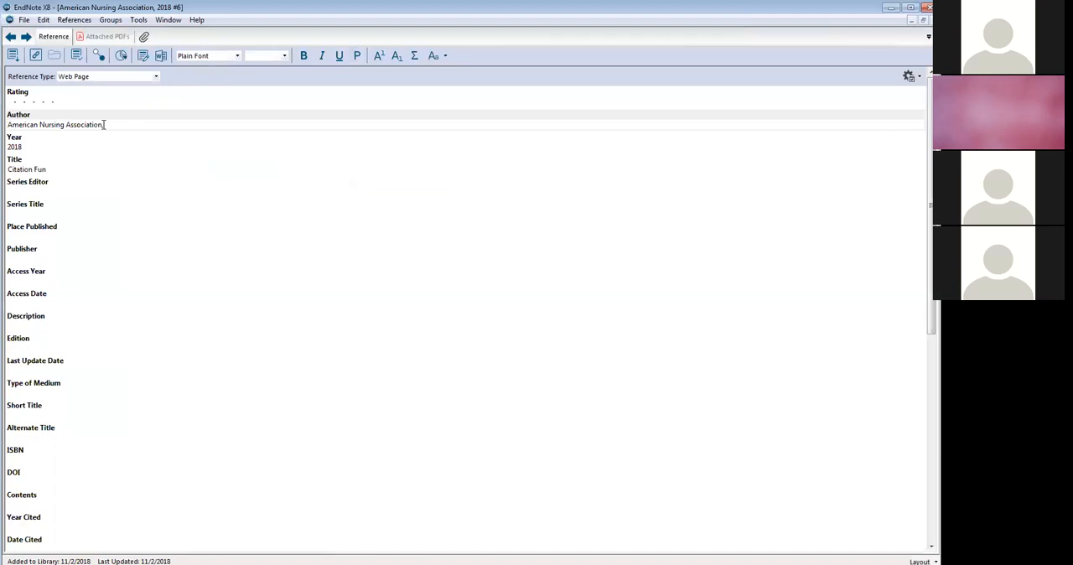
key("Return")
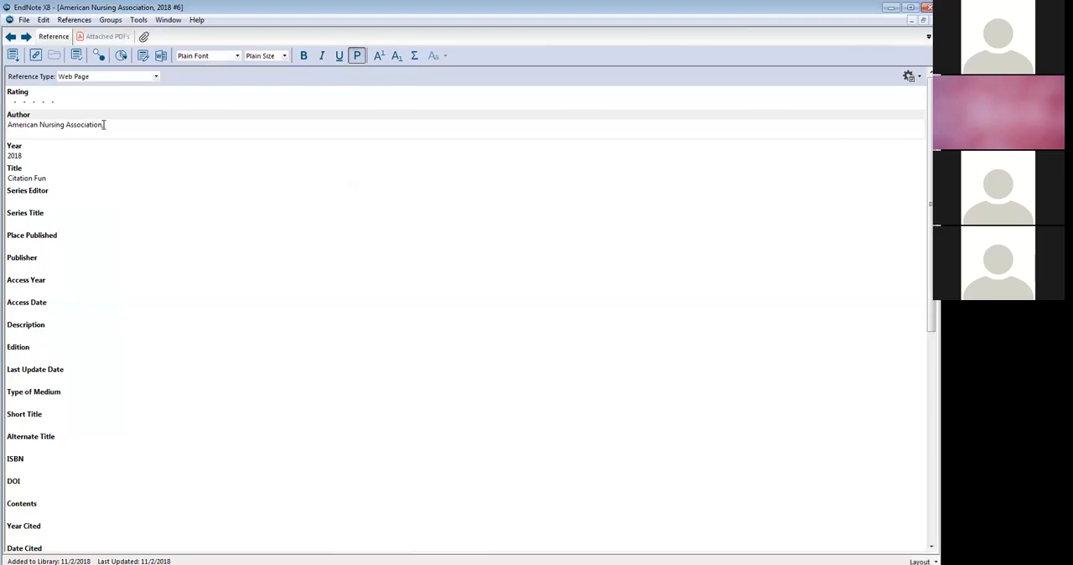
type("Department of Health,")
left_click(936, 20)
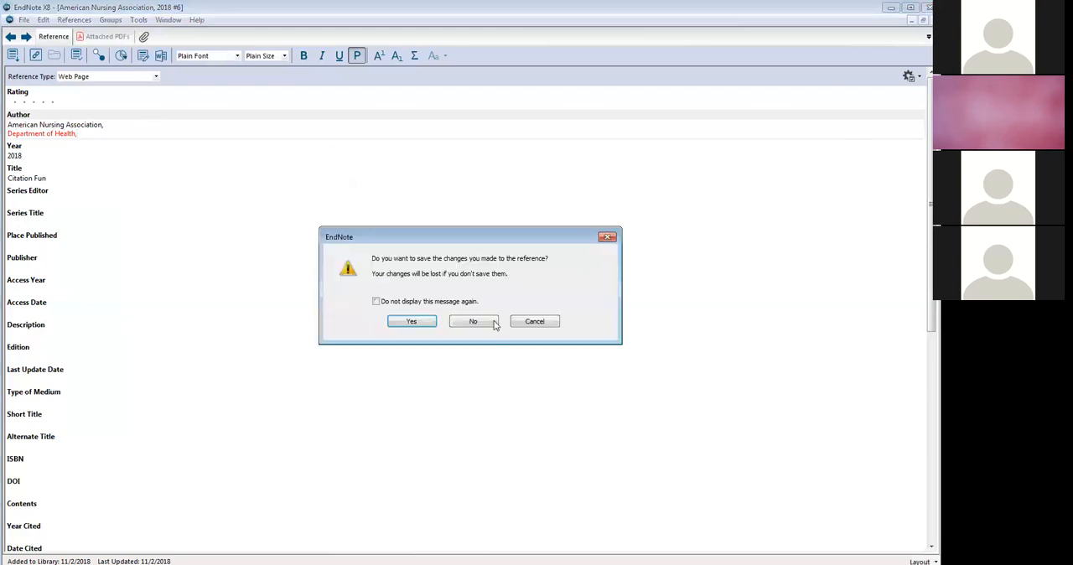
left_click(432, 322)
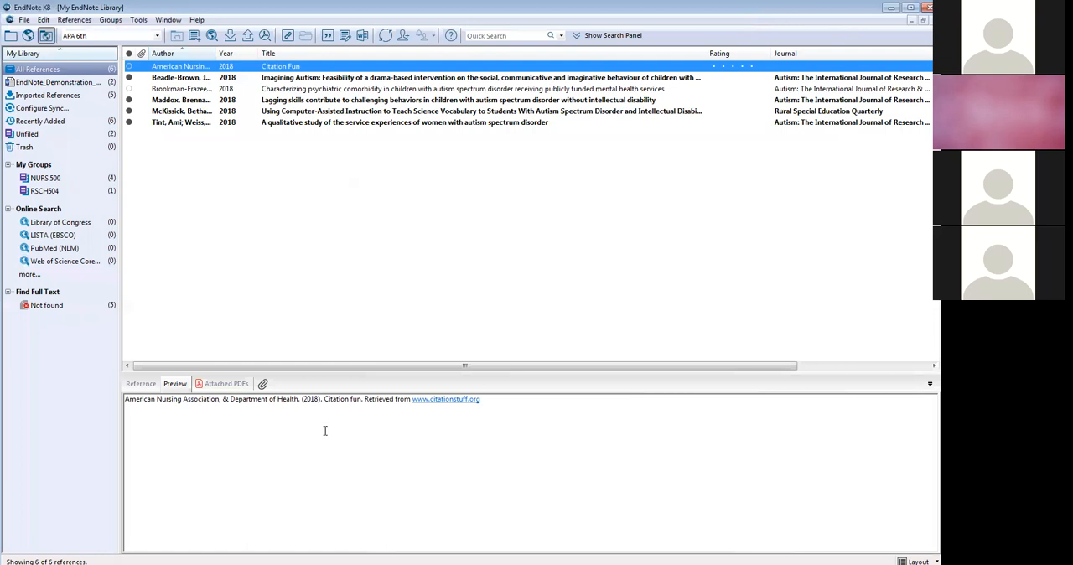
- Switch back to the Word document and enter the presenter's e-mail address on a new line above the paragraph
key("alt+Tab")
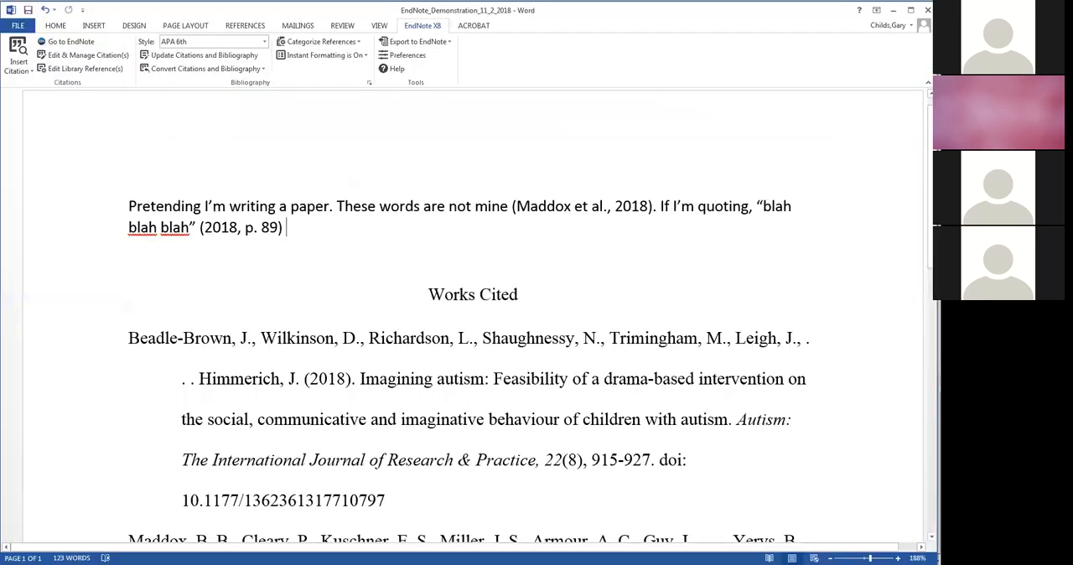
left_click(127, 203)
key("Return")
key("Return")
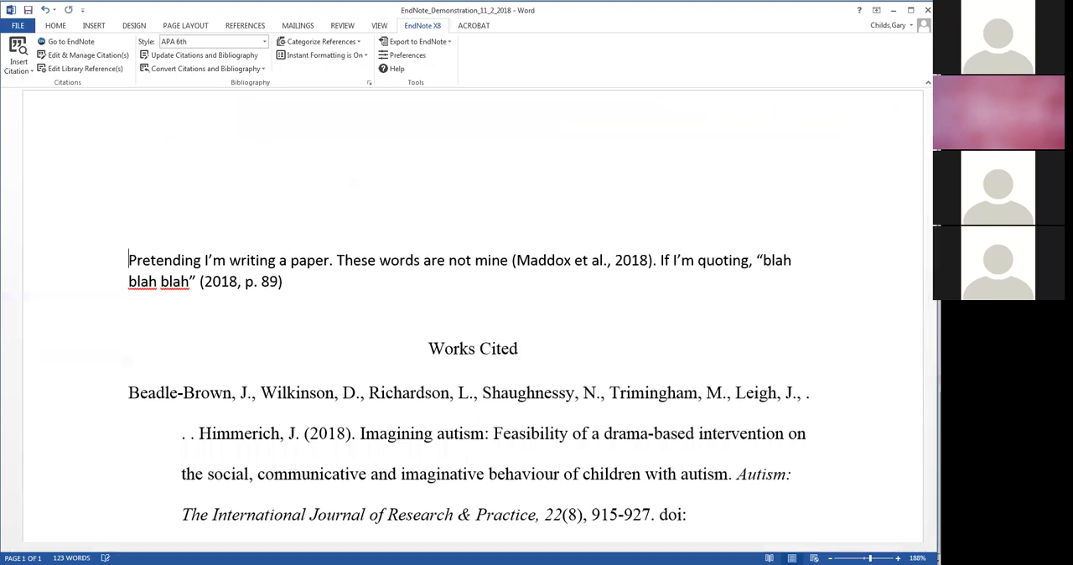
key("Up")
key("Up")
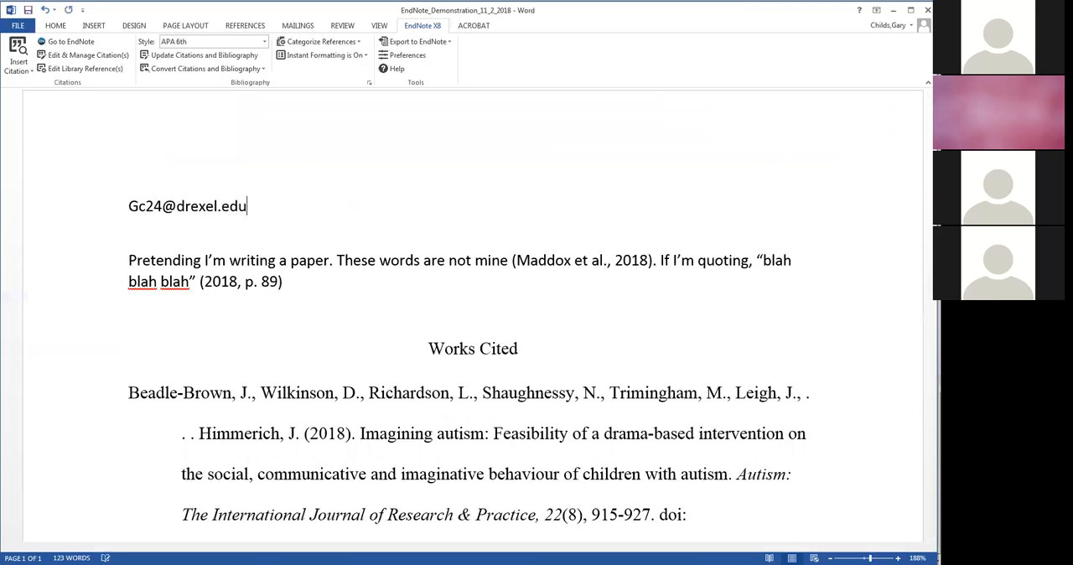